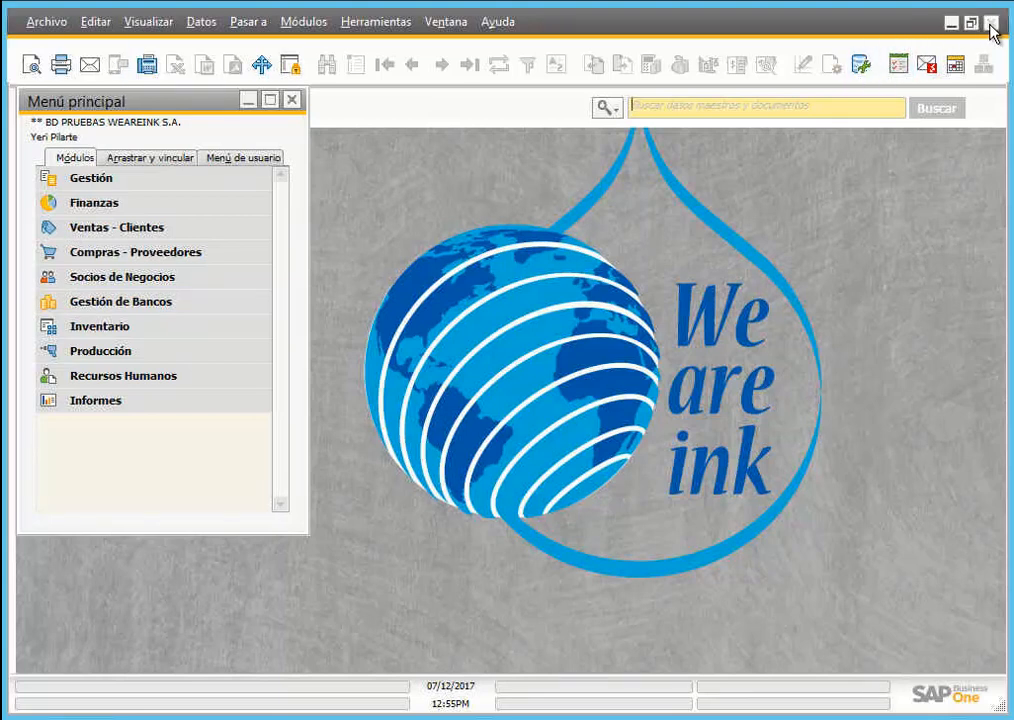
# Step: Exit SAP Business One and confirm closing all open windows
pyautogui.hotkey('alt', 'F4')
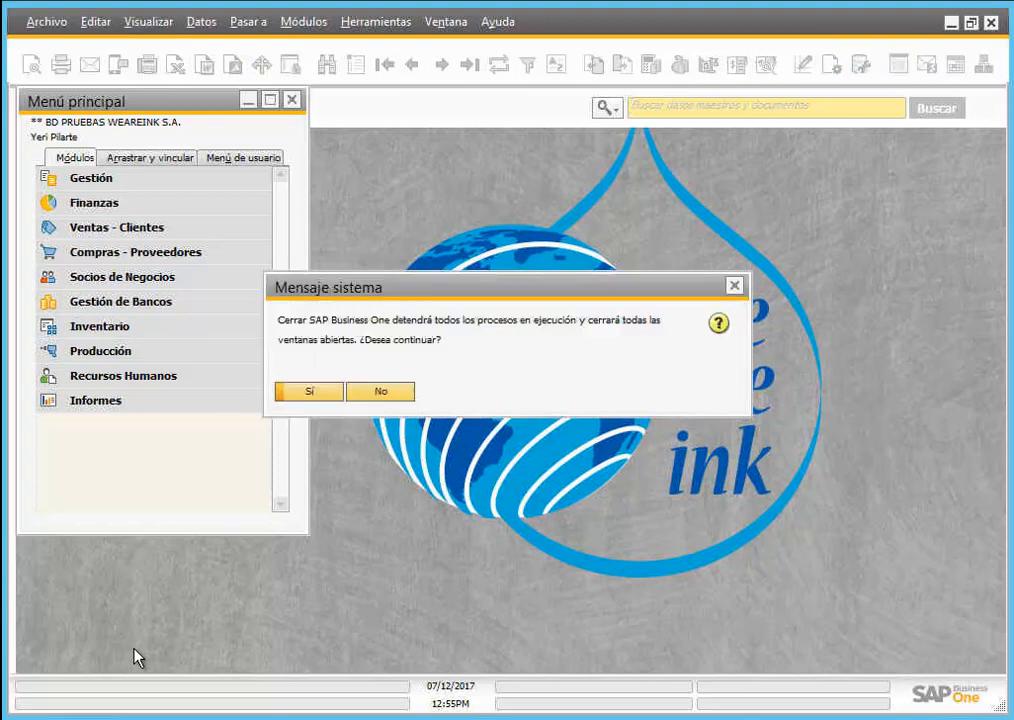
pyautogui.click(315, 394)
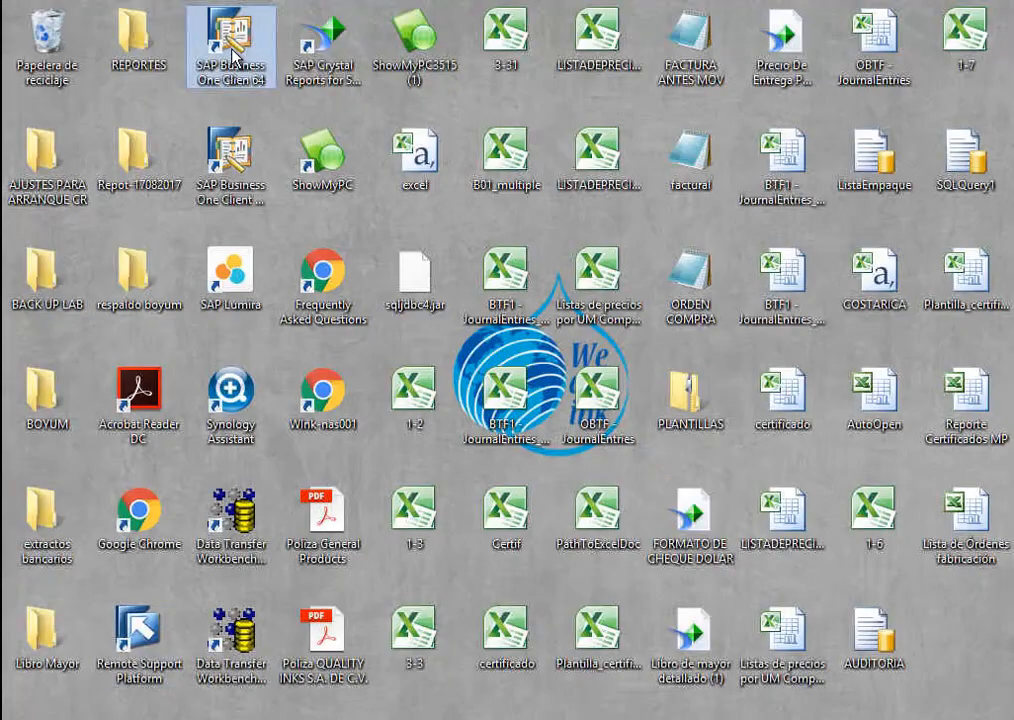
pyautogui.doubleClick(233, 50)
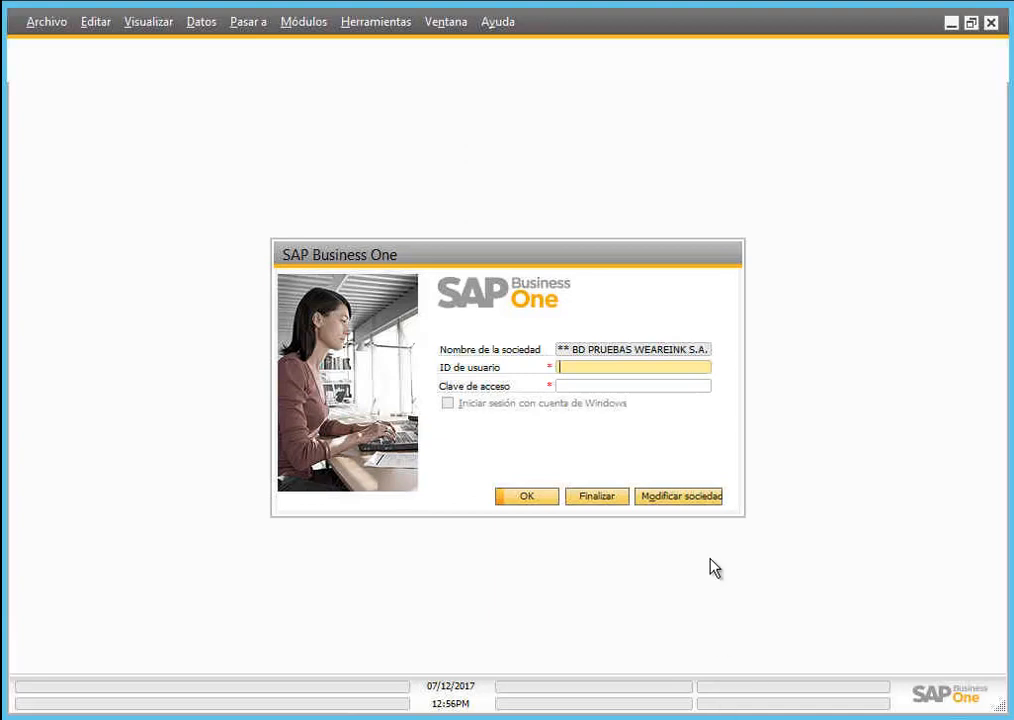
pyautogui.click(687, 500)
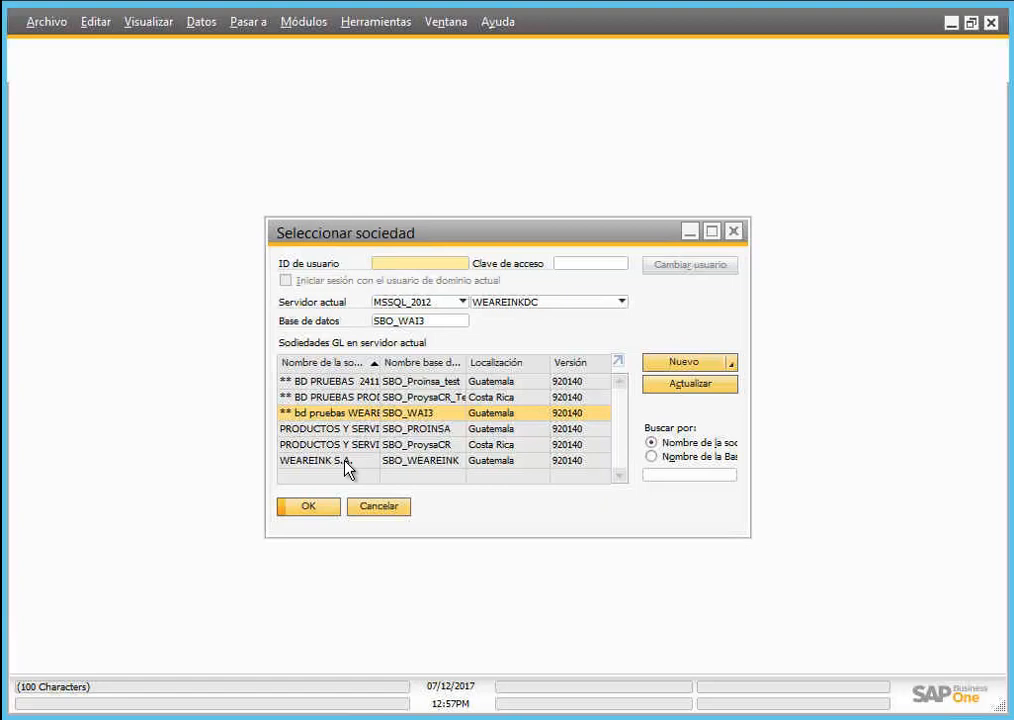
pyautogui.click(384, 509)
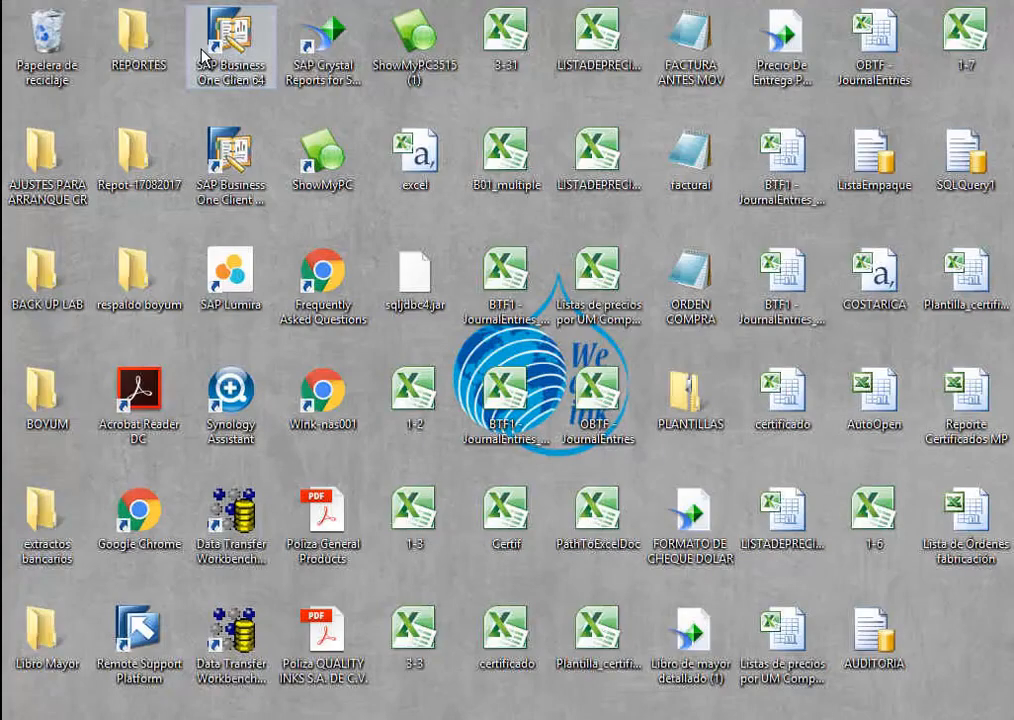
# Step: Launch the SAP Business One 64-bit client from the desktop and open the company selection
pyautogui.doubleClick(202, 48)
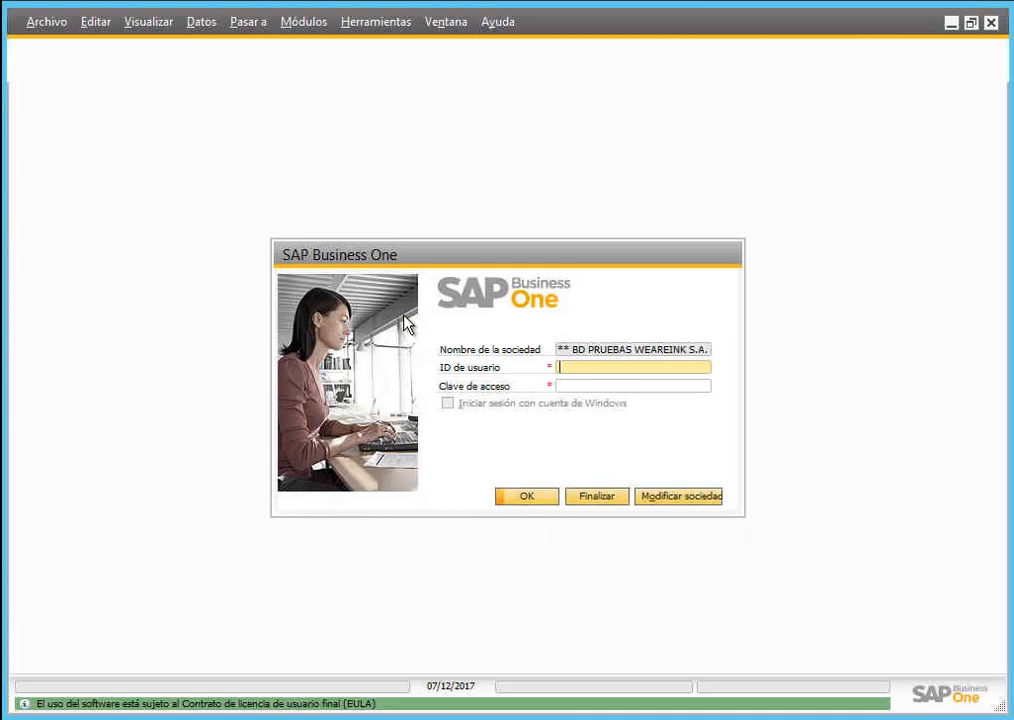
pyautogui.click(660, 498)
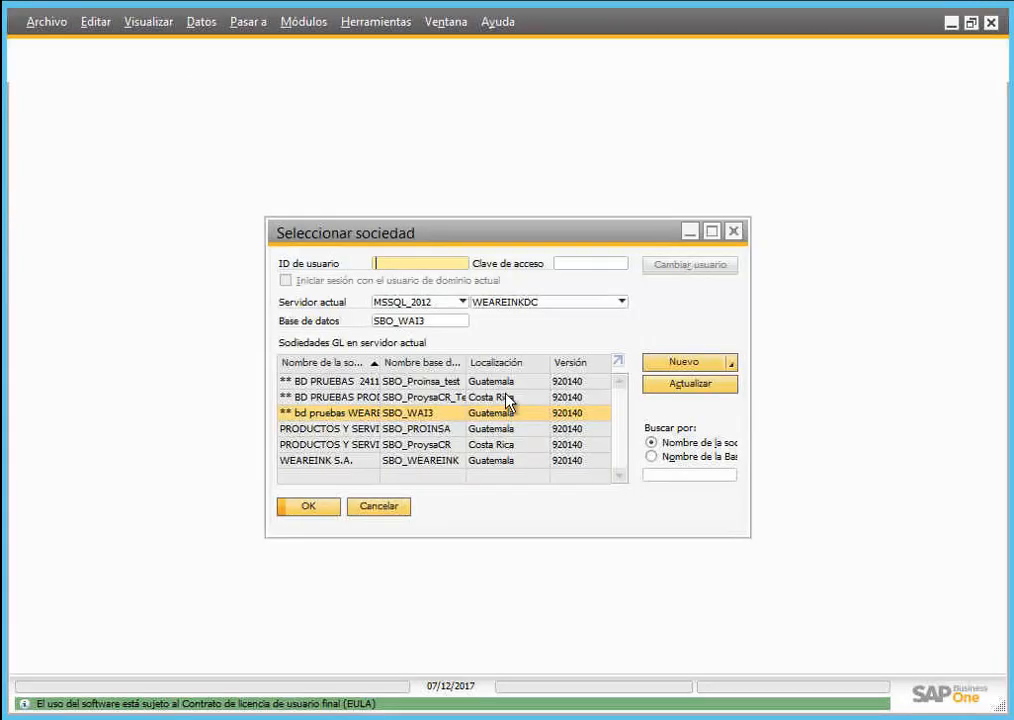
# Step: Review the WEAREINK S.A., SBO_WAI3 and SBO_ProysaCR companies in the list, adjusting the width of the company name column
pyautogui.click(307, 466)
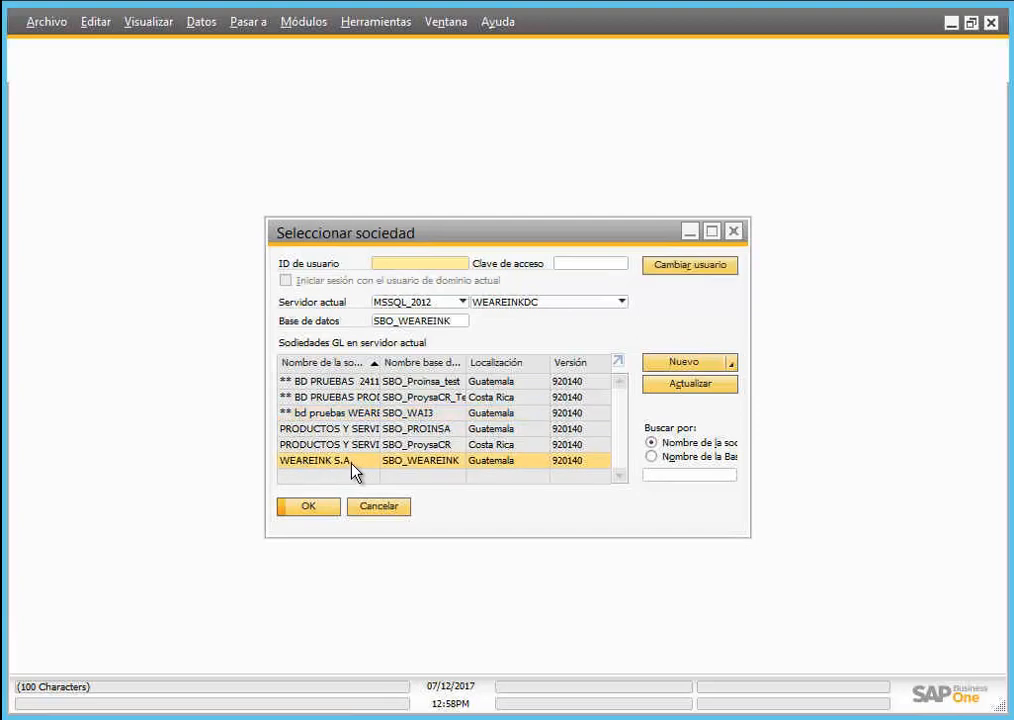
pyautogui.click(328, 413)
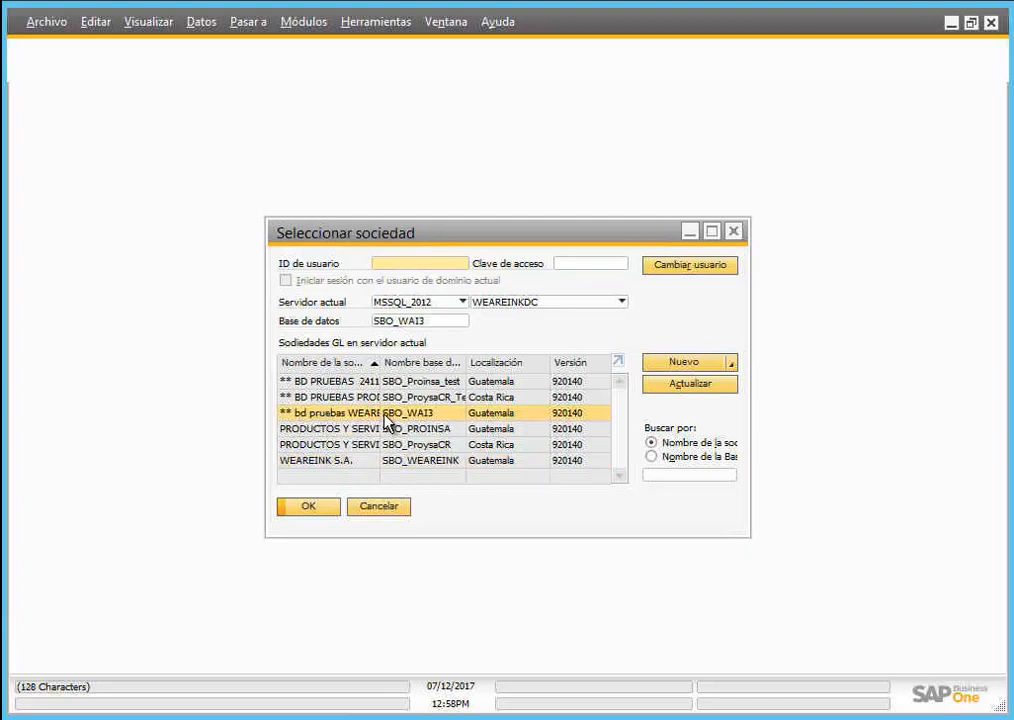
pyautogui.moveTo(381, 368); pyautogui.dragTo(409, 378)
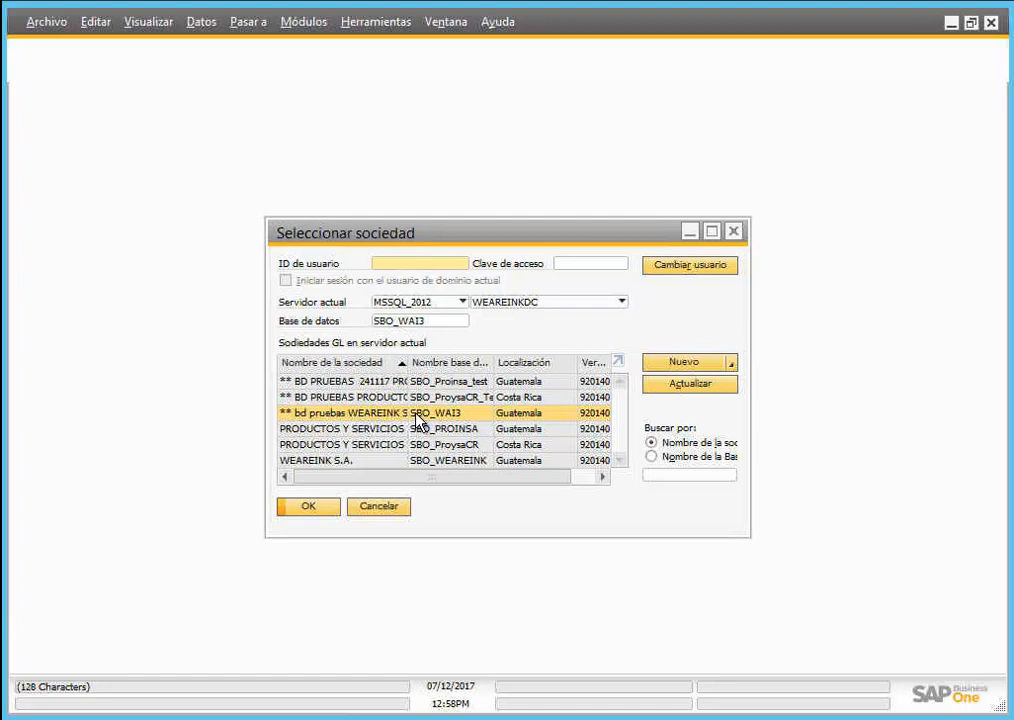
pyautogui.click(318, 445)
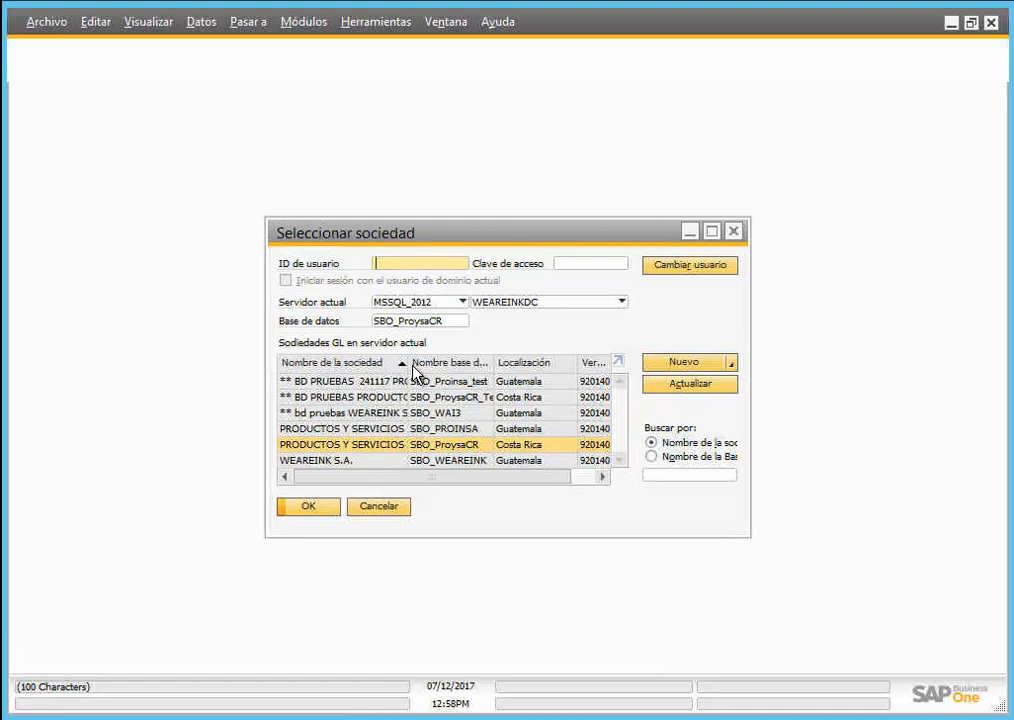
pyautogui.moveTo(409, 364); pyautogui.dragTo(354, 366)
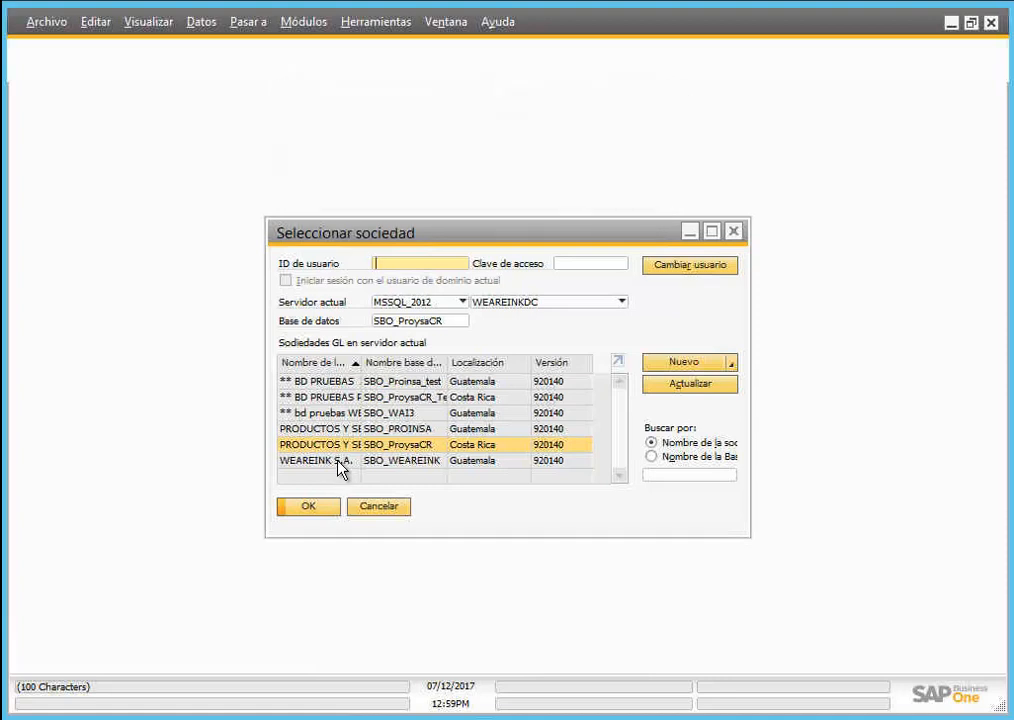
# Step: Log in to the test company with database SBO_WAI3 using the user ID MANAGER and the account password
pyautogui.click(325, 412)
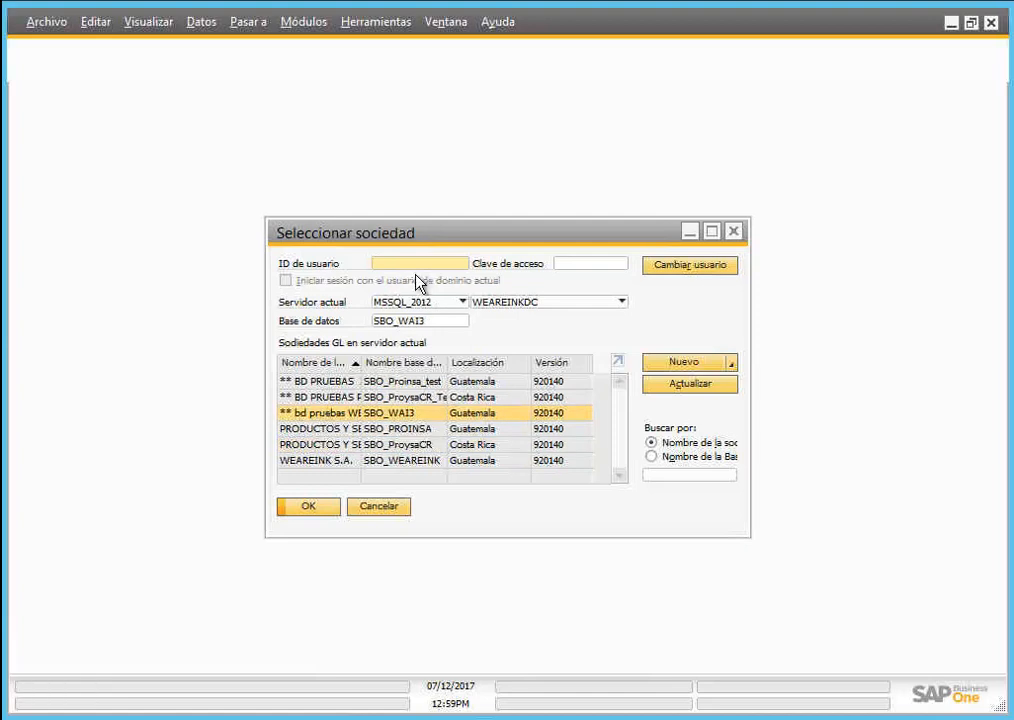
pyautogui.write('MANAGER')
pyautogui.press('Tab')
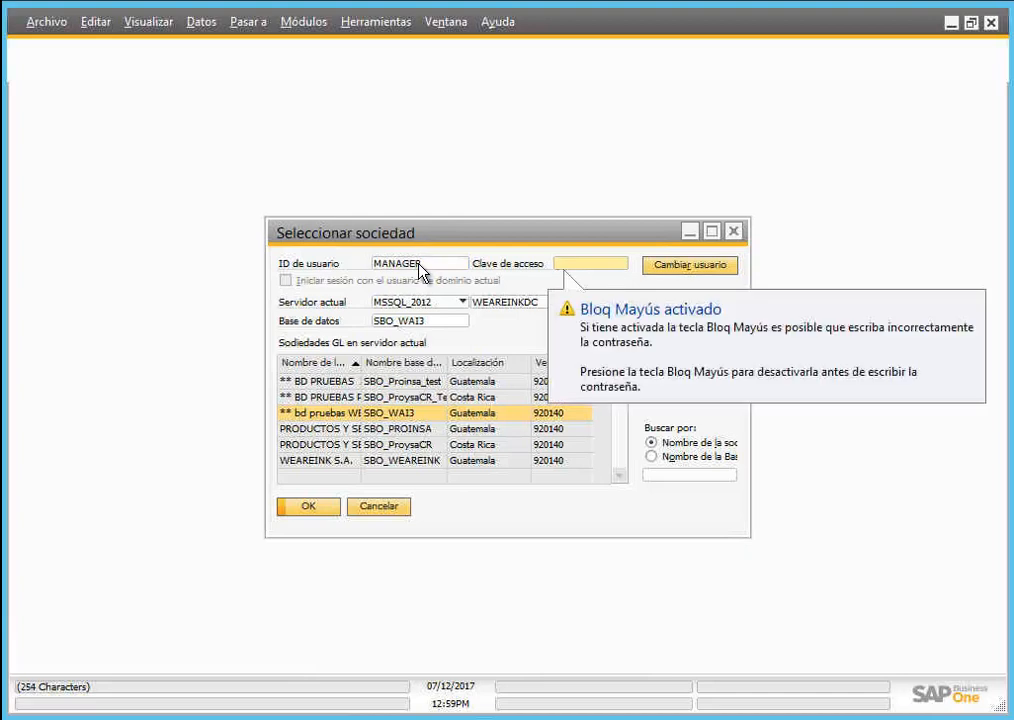
pyautogui.write('******')
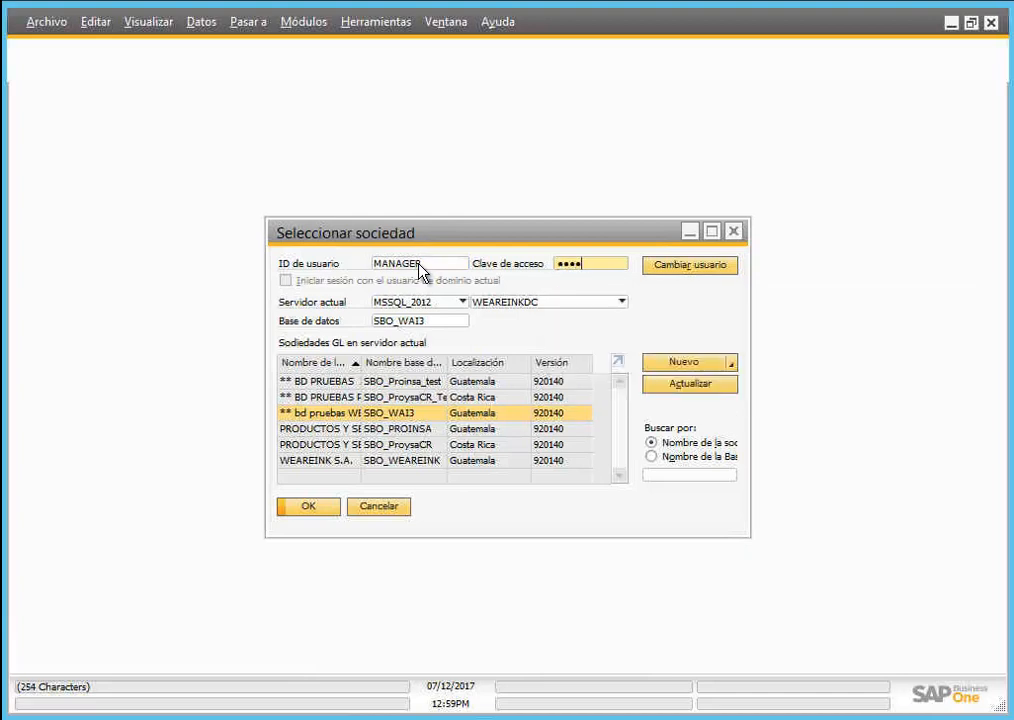
pyautogui.click(316, 507)
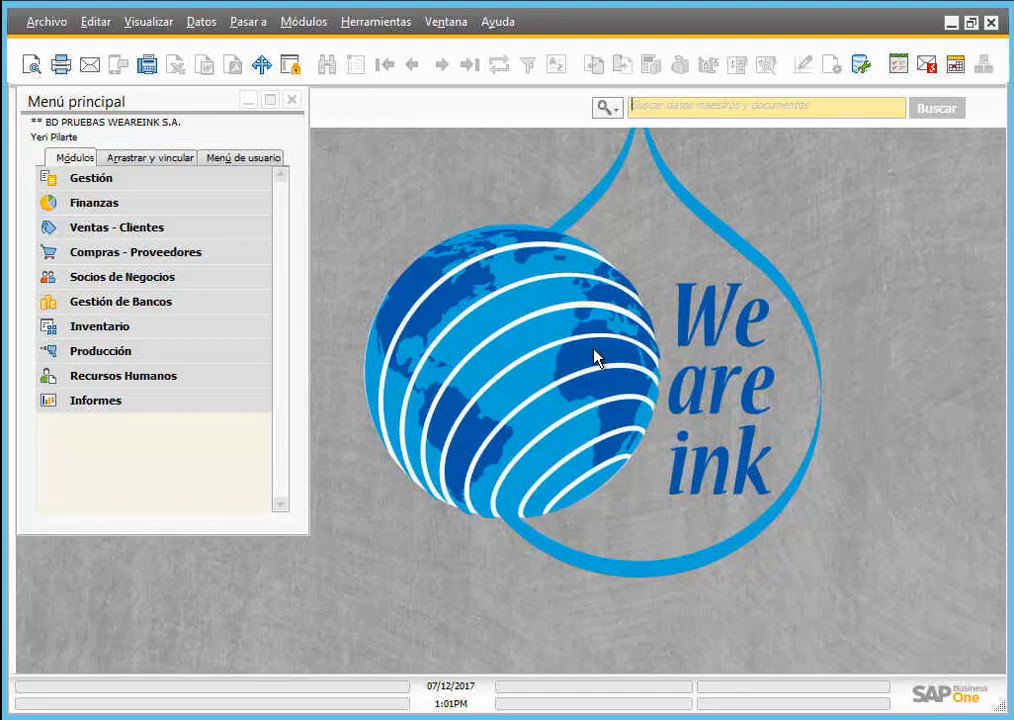
# Step: Open the business partner master data from the Socios de Negocios module and start a new record
pyautogui.click(137, 283)
pyautogui.click(137, 283)
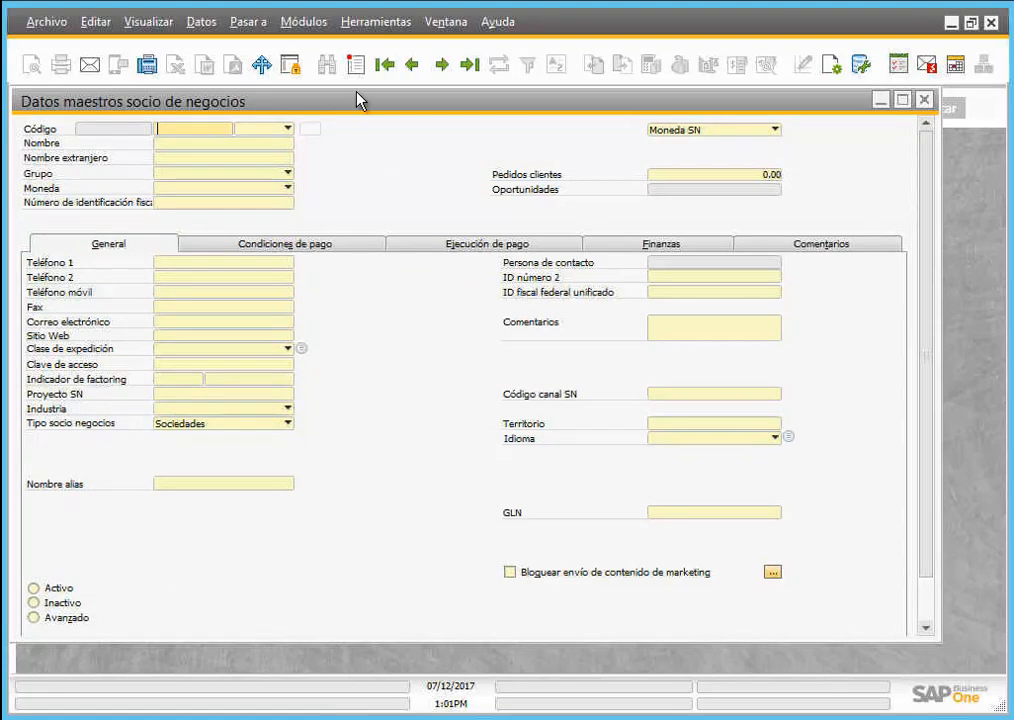
pyautogui.click(355, 65)
pyautogui.click(268, 146)
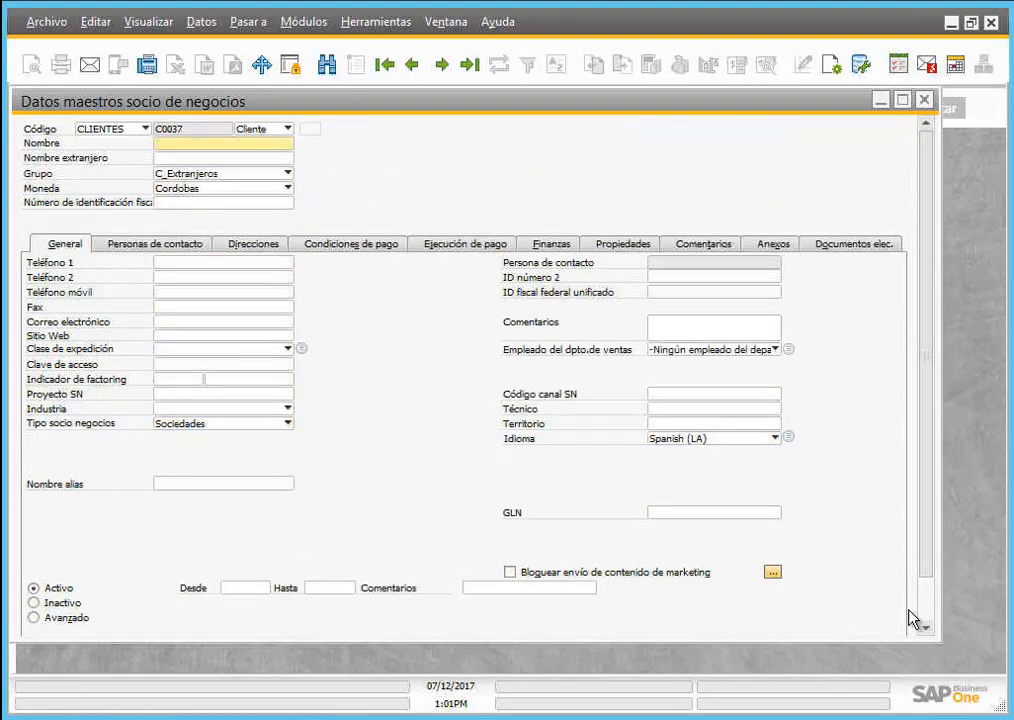
# Step: Enlarge the business partner window and examine the create-mode fields and the Crear option at the end of the form
pyautogui.moveTo(930, 641); pyautogui.dragTo(991, 677)
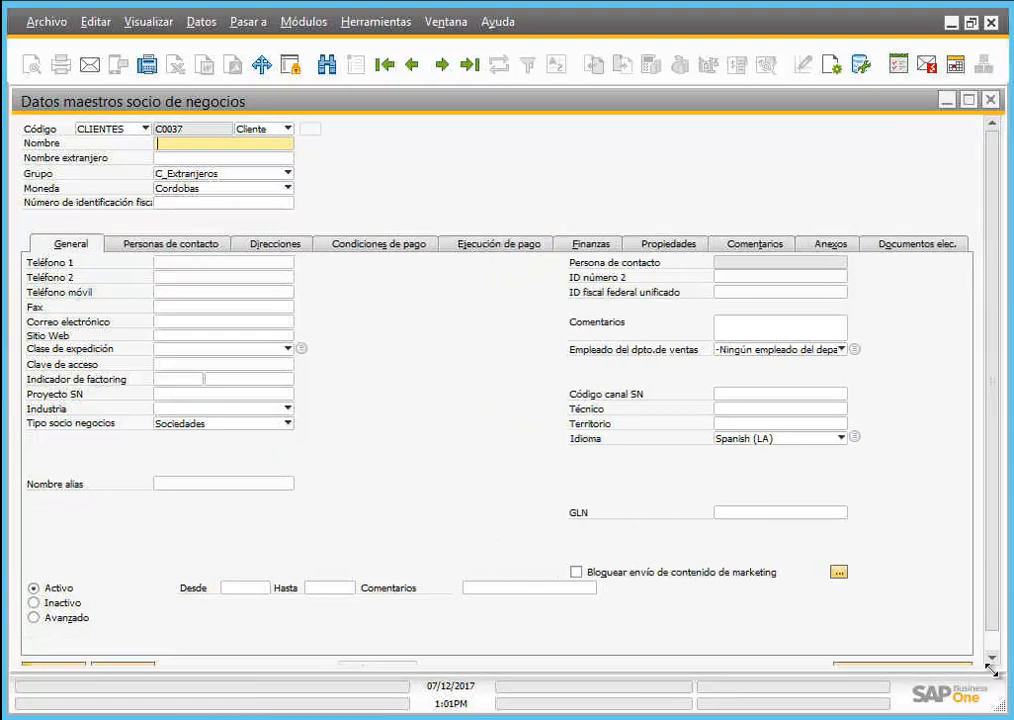
pyautogui.click(995, 655)
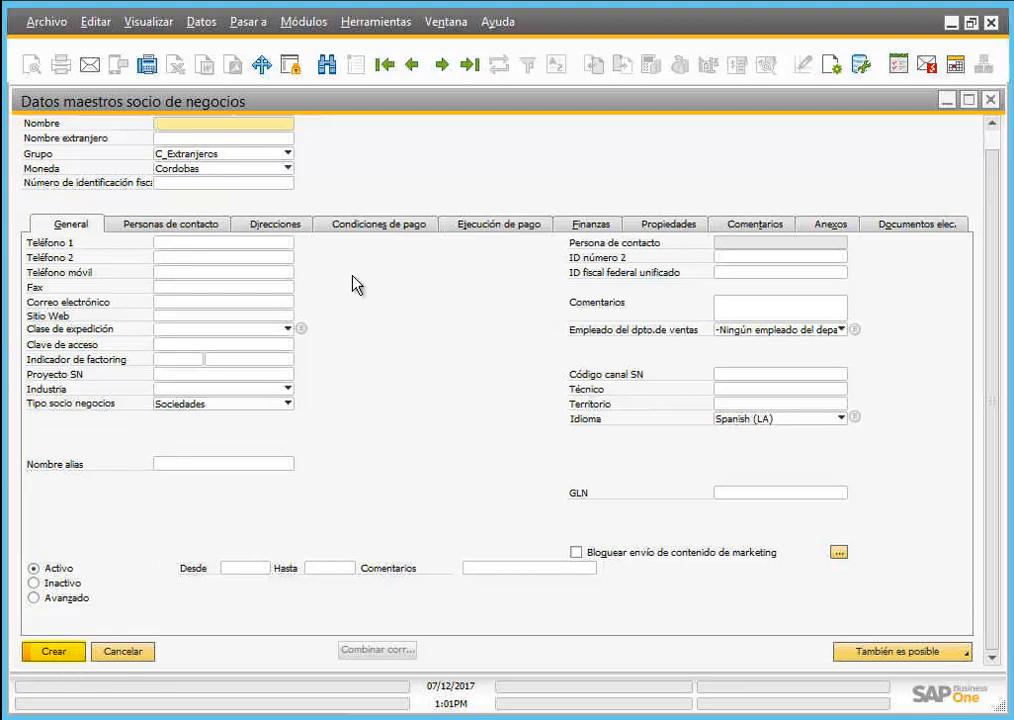
pyautogui.scroll(1, 996, 148)
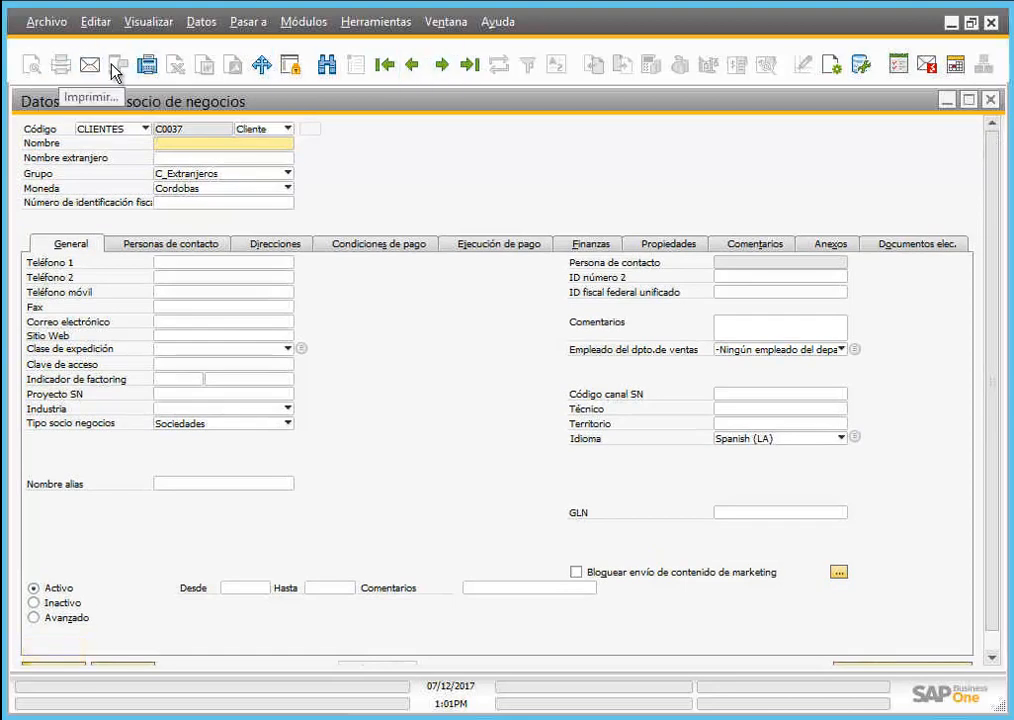
pyautogui.click(330, 76)
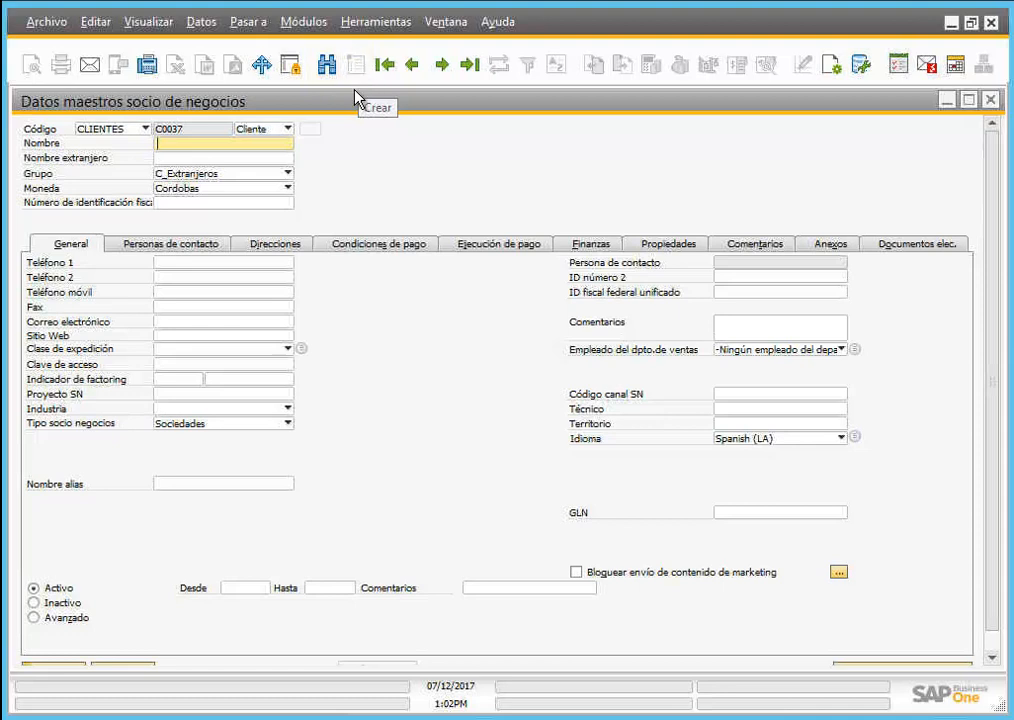
pyautogui.click(995, 655)
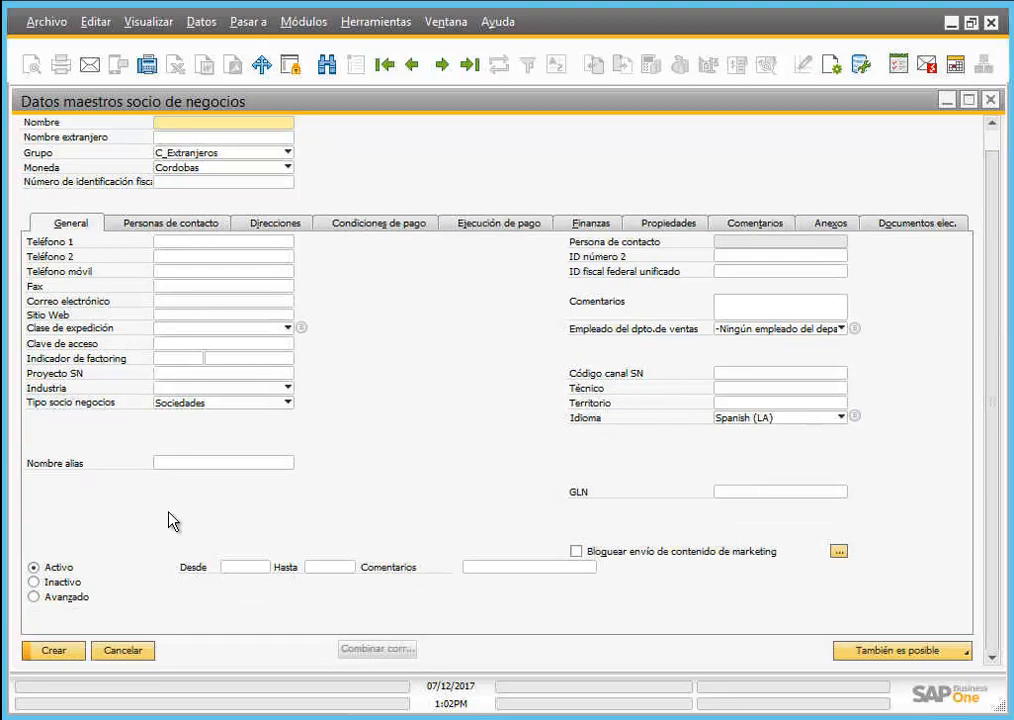
pyautogui.moveTo(991, 183); pyautogui.dragTo(997, 136)
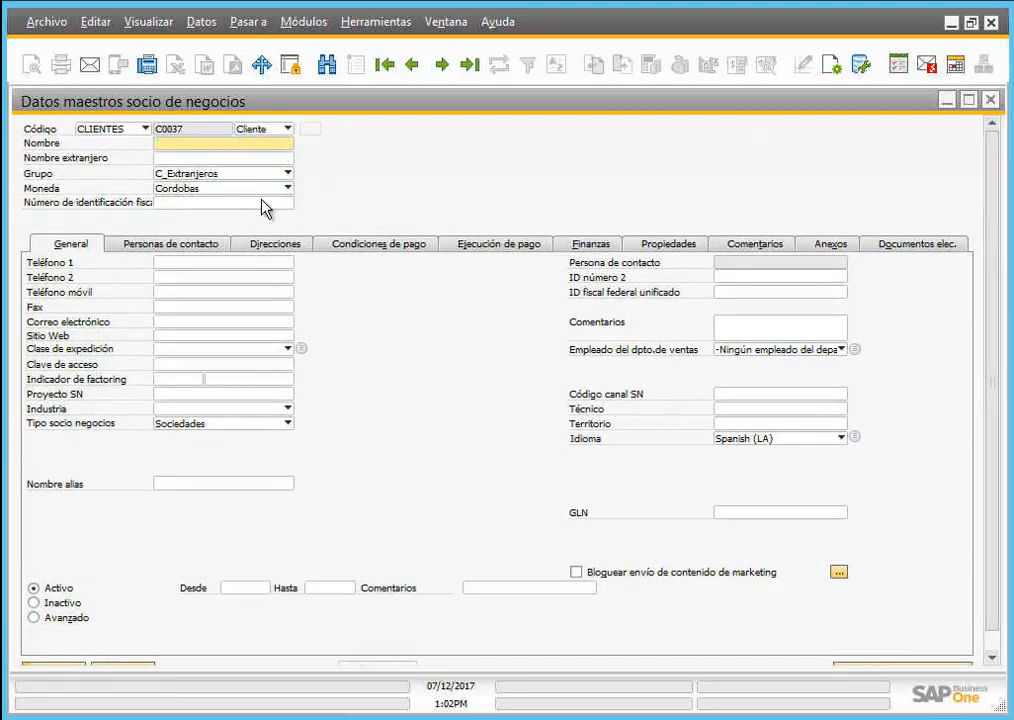
pyautogui.click(181, 157)
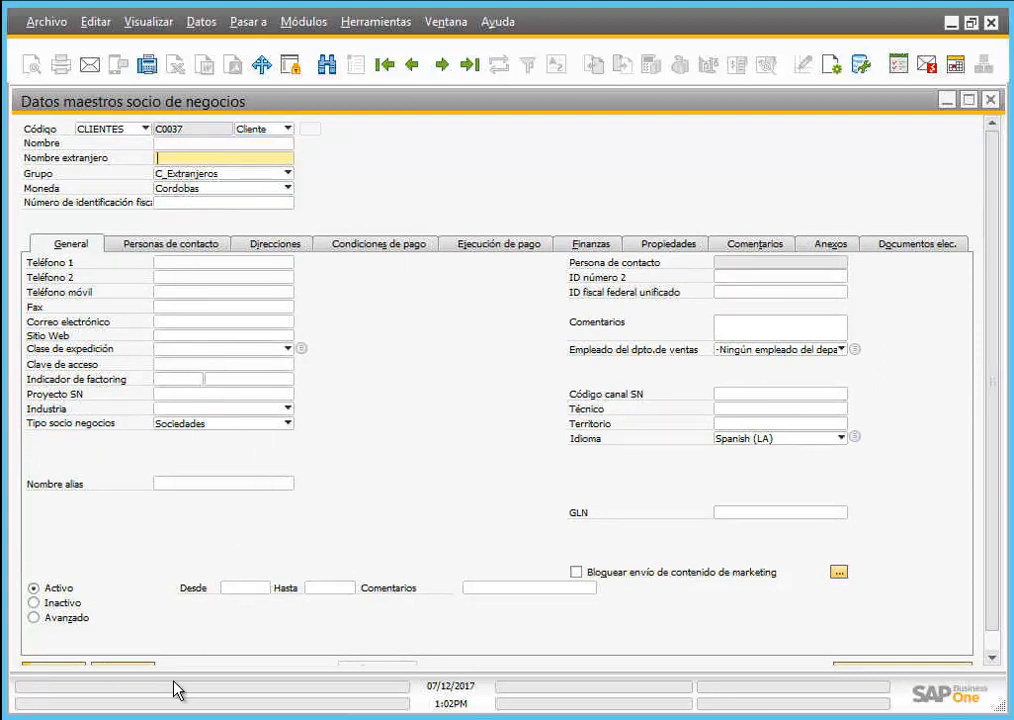
pyautogui.scroll(-1, 50, 655)
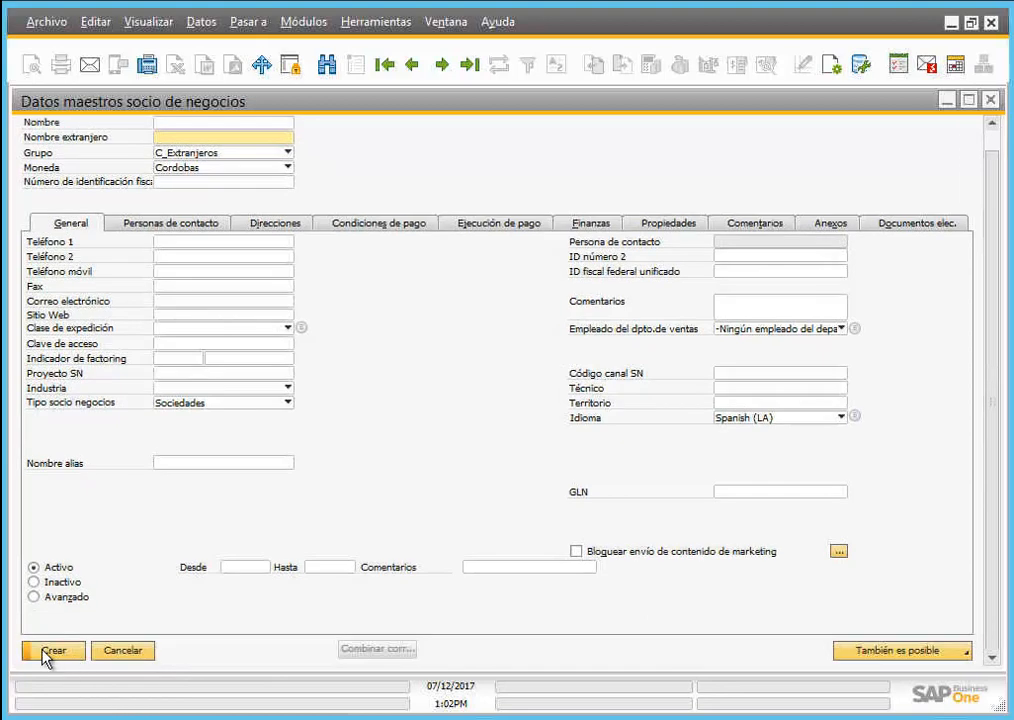
# Step: Switch the form to search mode, examine its searchable fields and Buscar option, and return to create mode
pyautogui.click(327, 67)
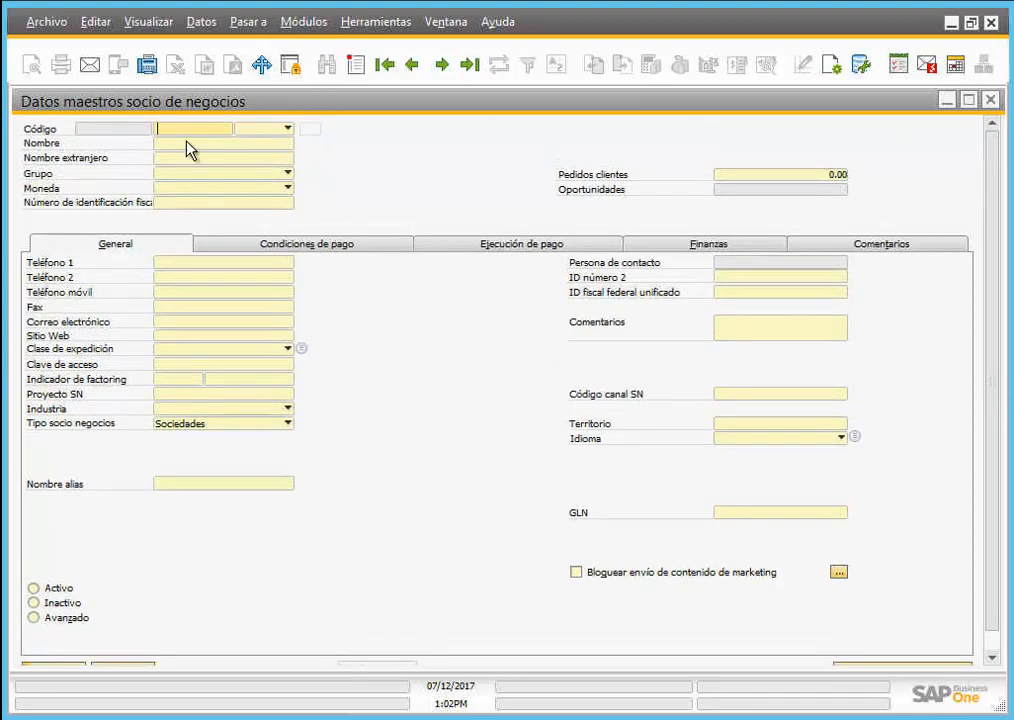
pyautogui.click(992, 656)
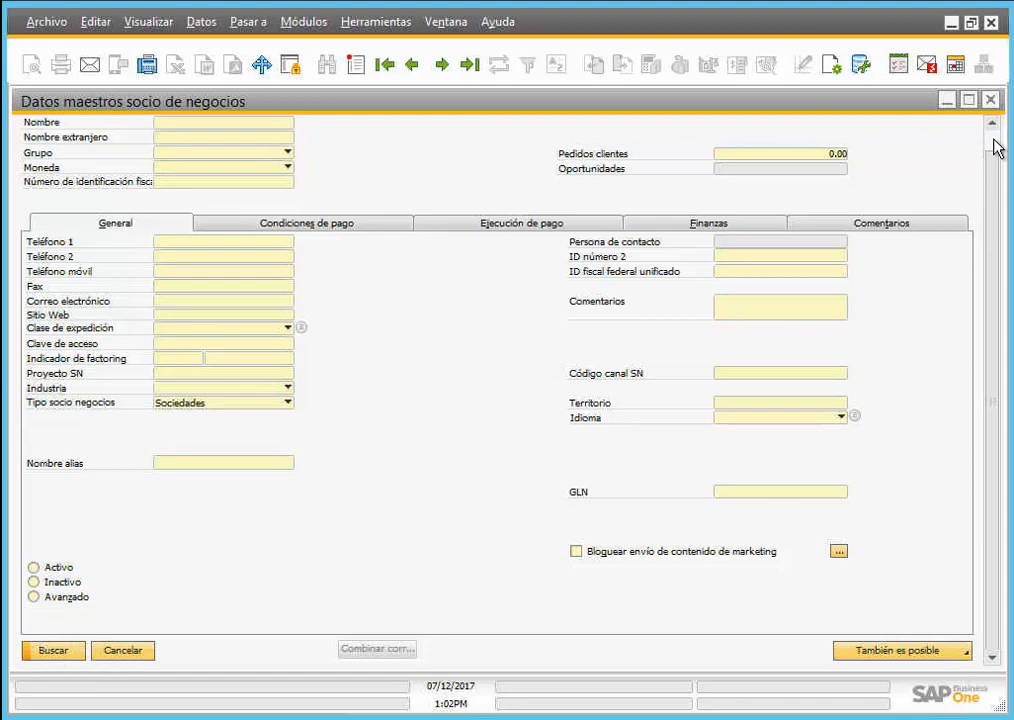
pyautogui.scroll(1, 366, 121)
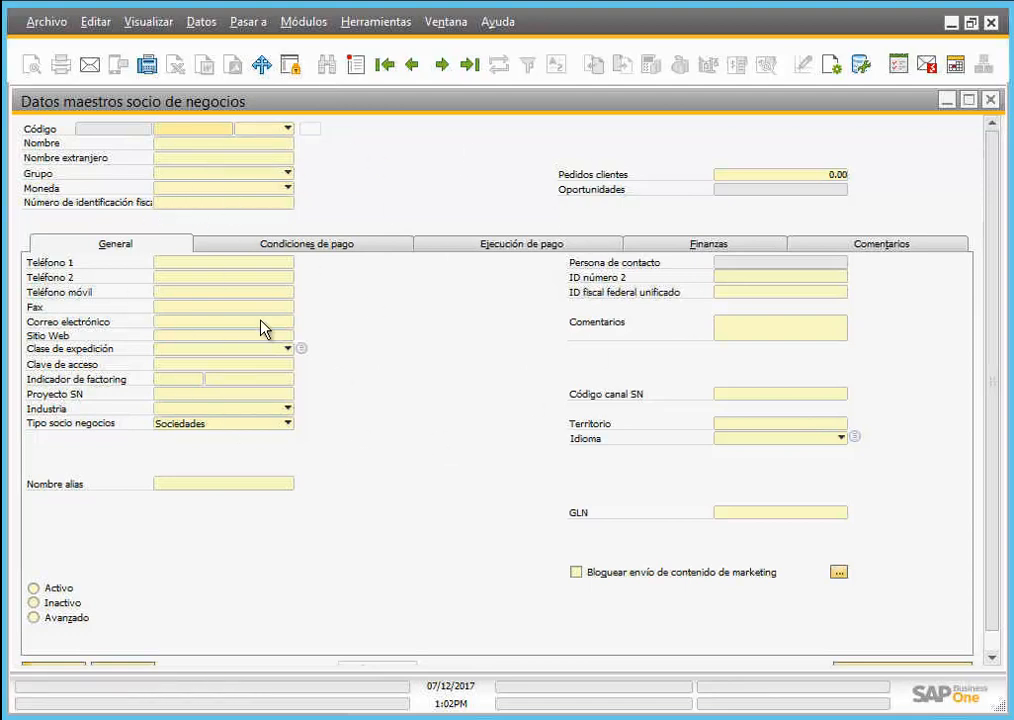
pyautogui.click(193, 158)
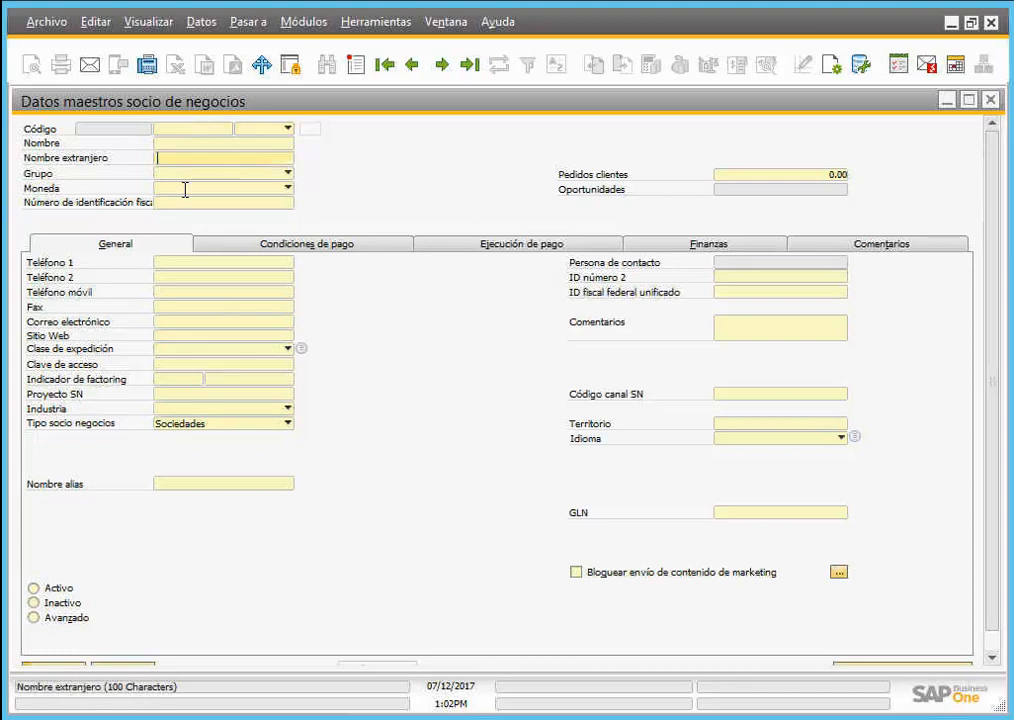
pyautogui.click(183, 322)
pyautogui.click(188, 364)
pyautogui.click(229, 393)
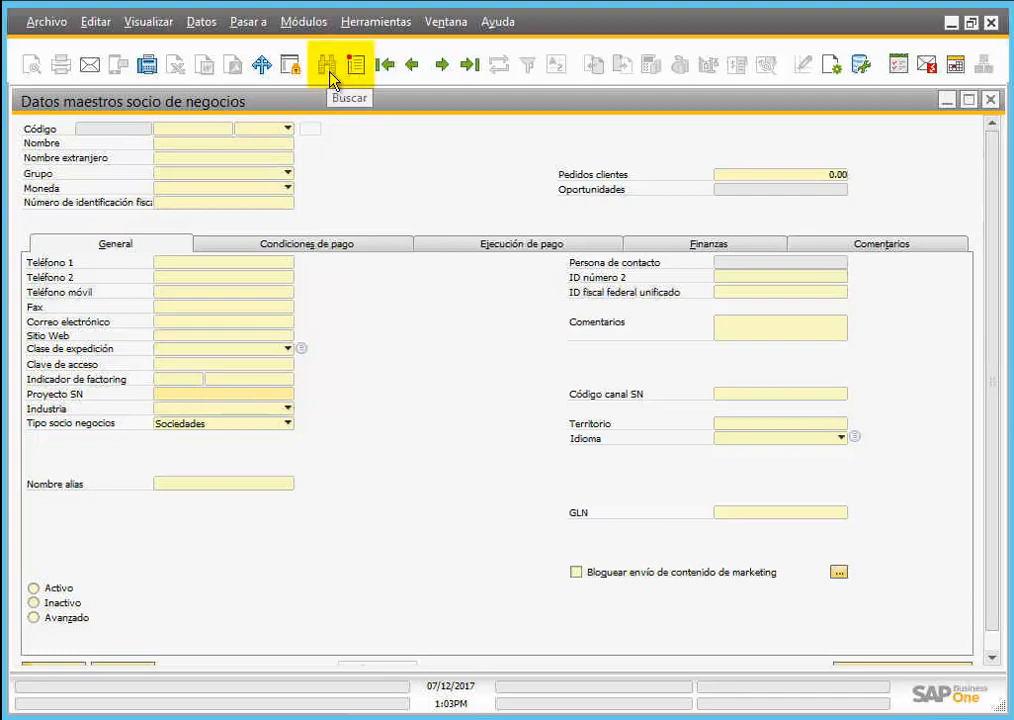
pyautogui.click(355, 66)
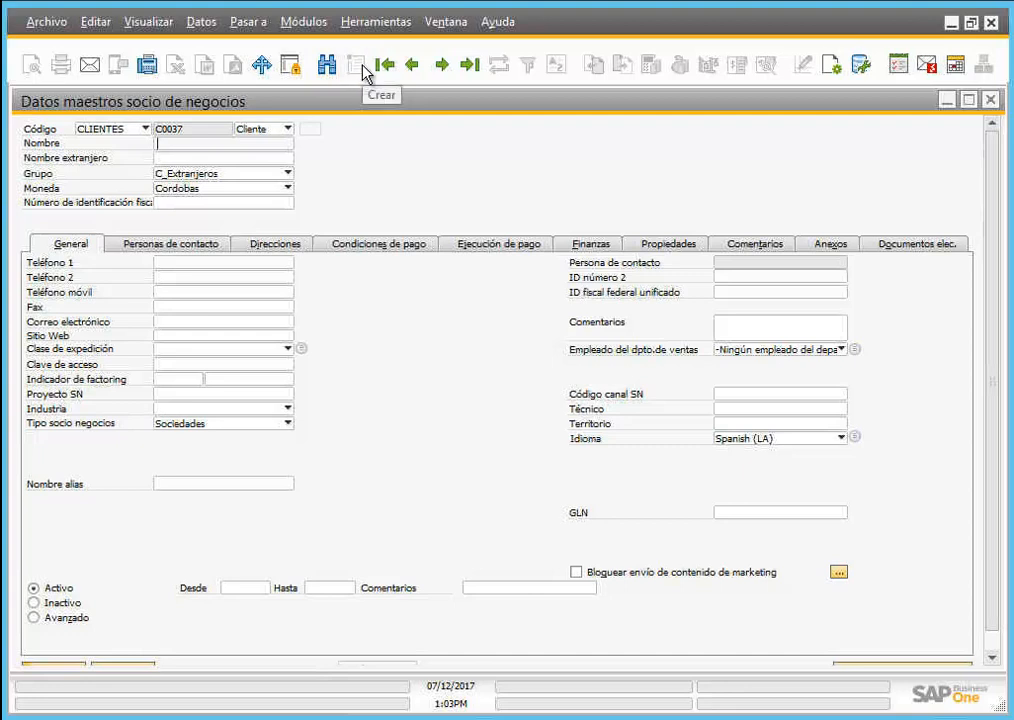
pyautogui.click(993, 648)
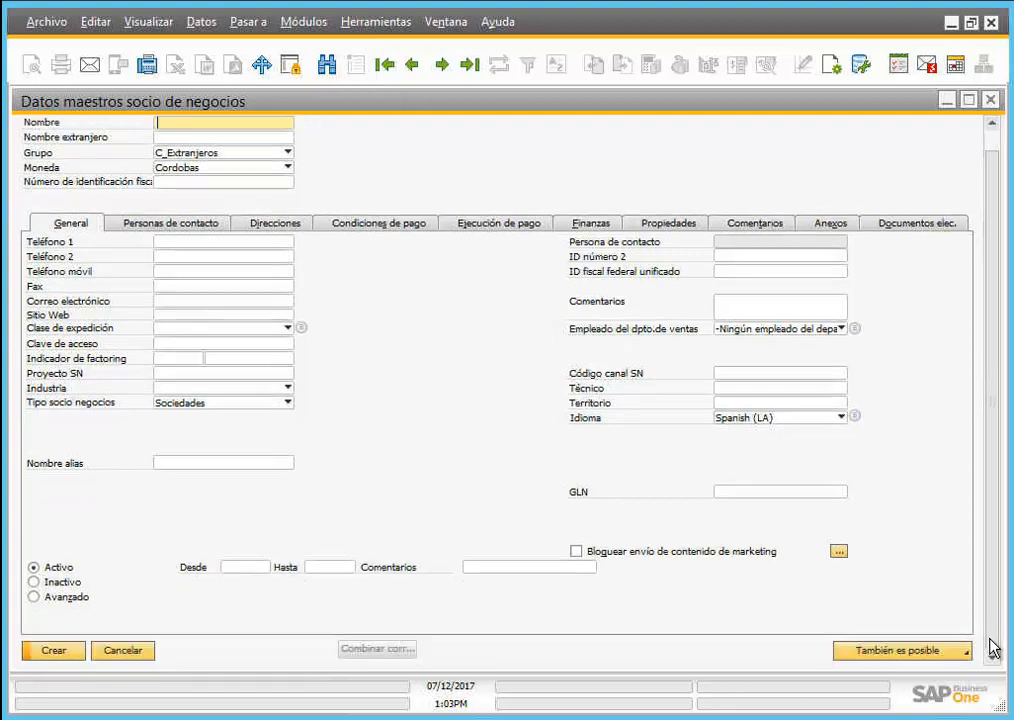
# Step: Close the business partner master data form and reopen it from the Socios de Negocios module
pyautogui.click(991, 101)
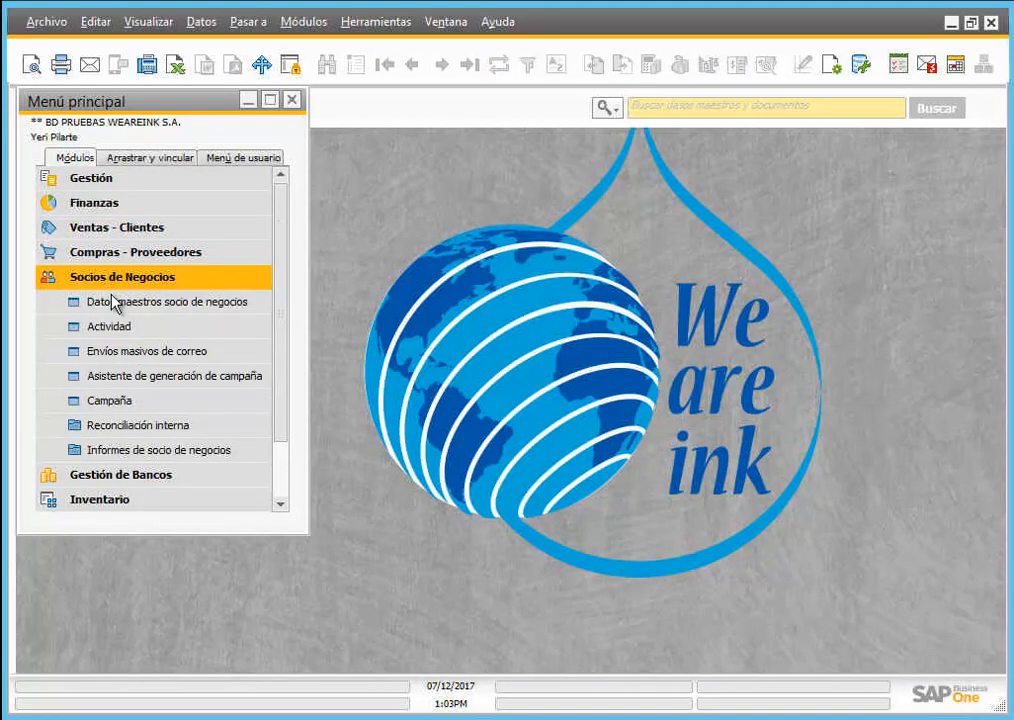
pyautogui.click(138, 308)
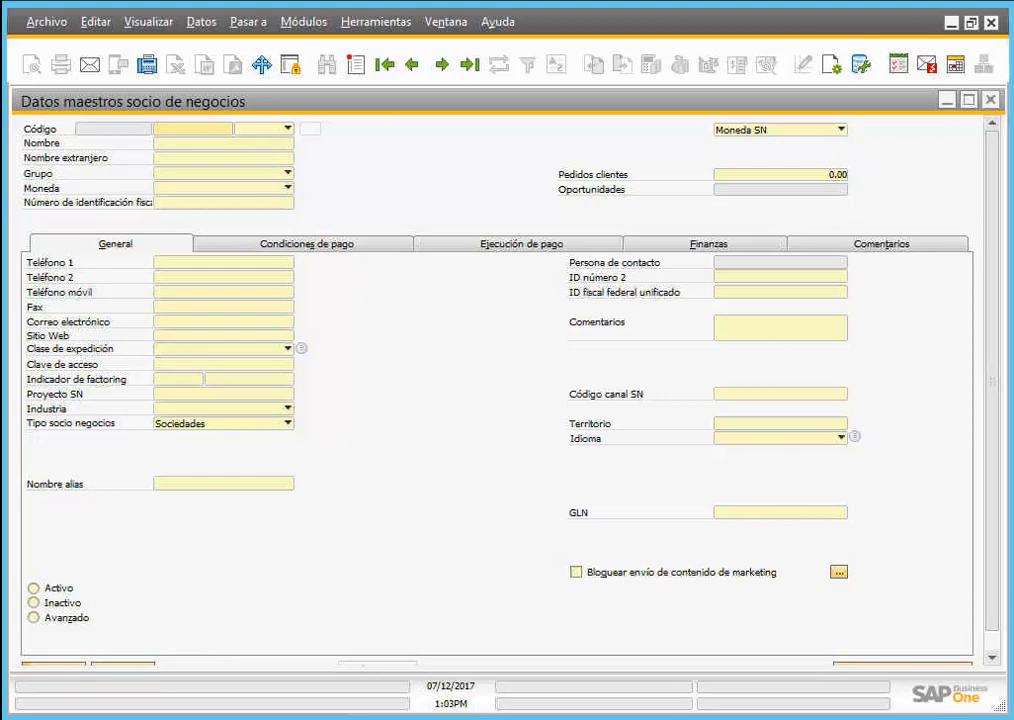
# Step: Close the business partner form, open the item master data from the Inventario module to view its form, and close it
pyautogui.press('Escape')
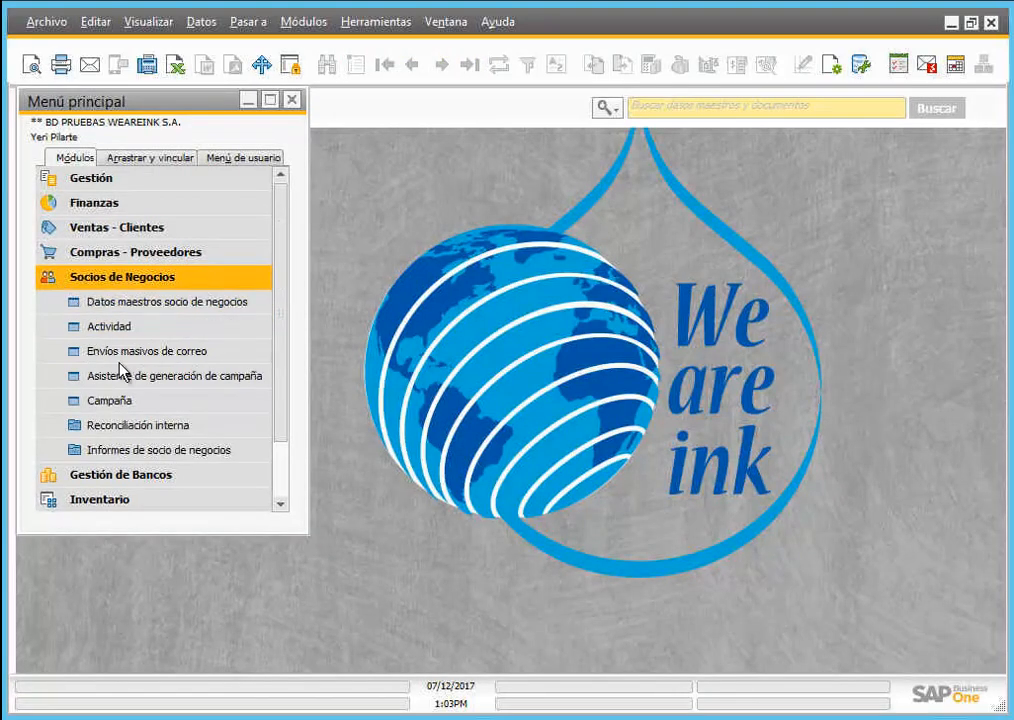
pyautogui.click(57, 281)
pyautogui.click(119, 324)
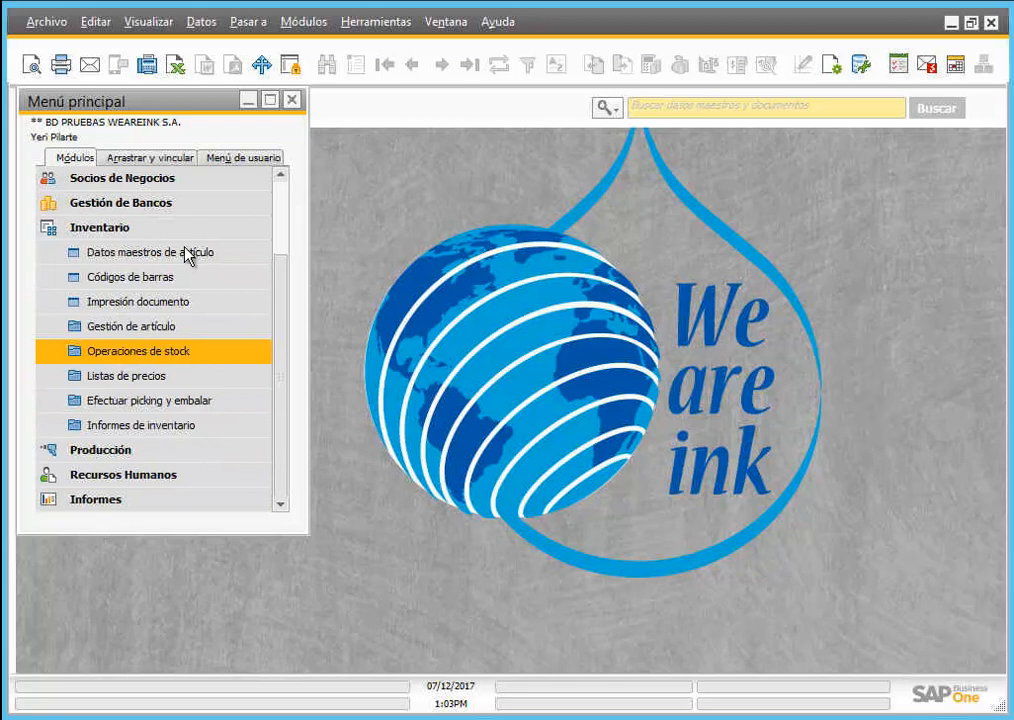
pyautogui.click(158, 254)
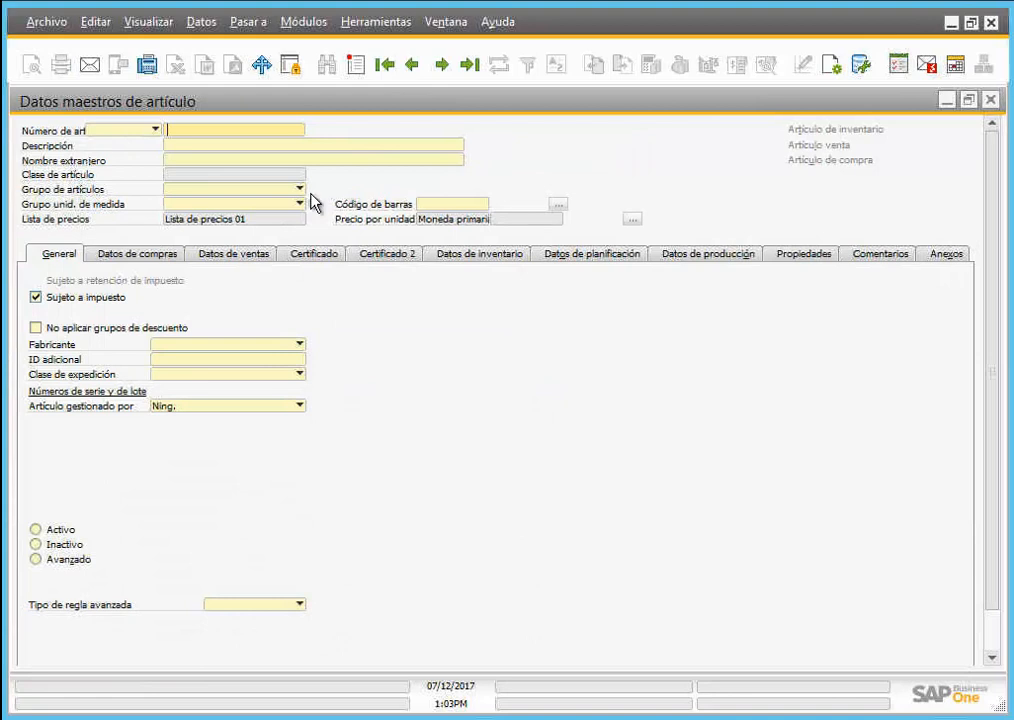
pyautogui.press('Escape')
# Step: Open the Orden de venta form from Ventas - Clientes, compare its create mode with its search mode, and close it
pyautogui.click(55, 232)
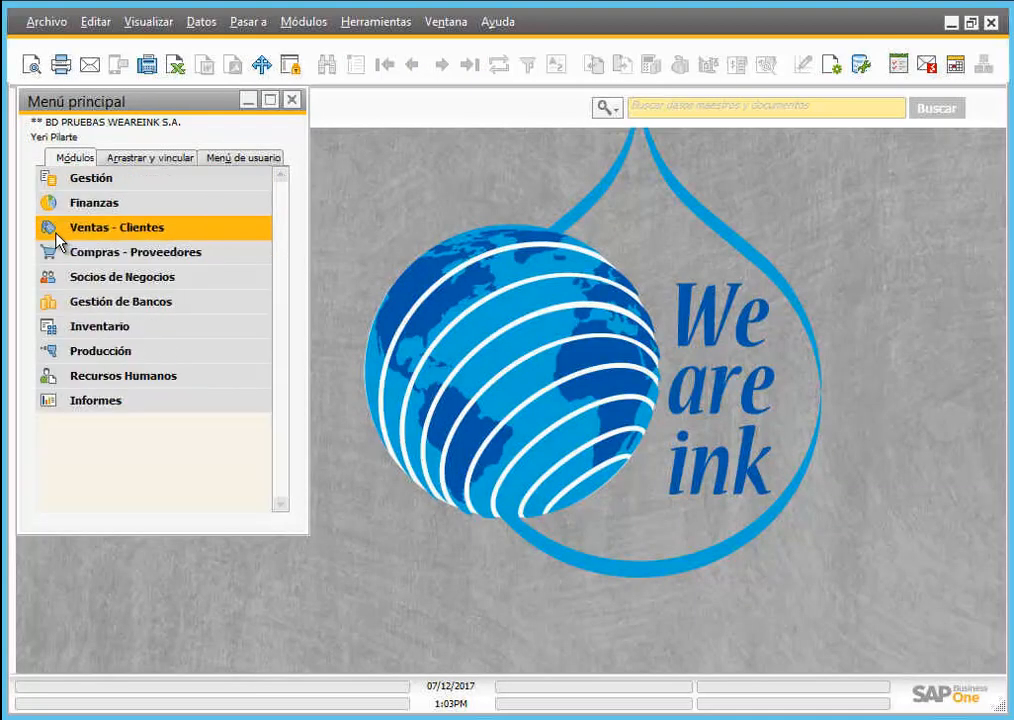
pyautogui.click(118, 232)
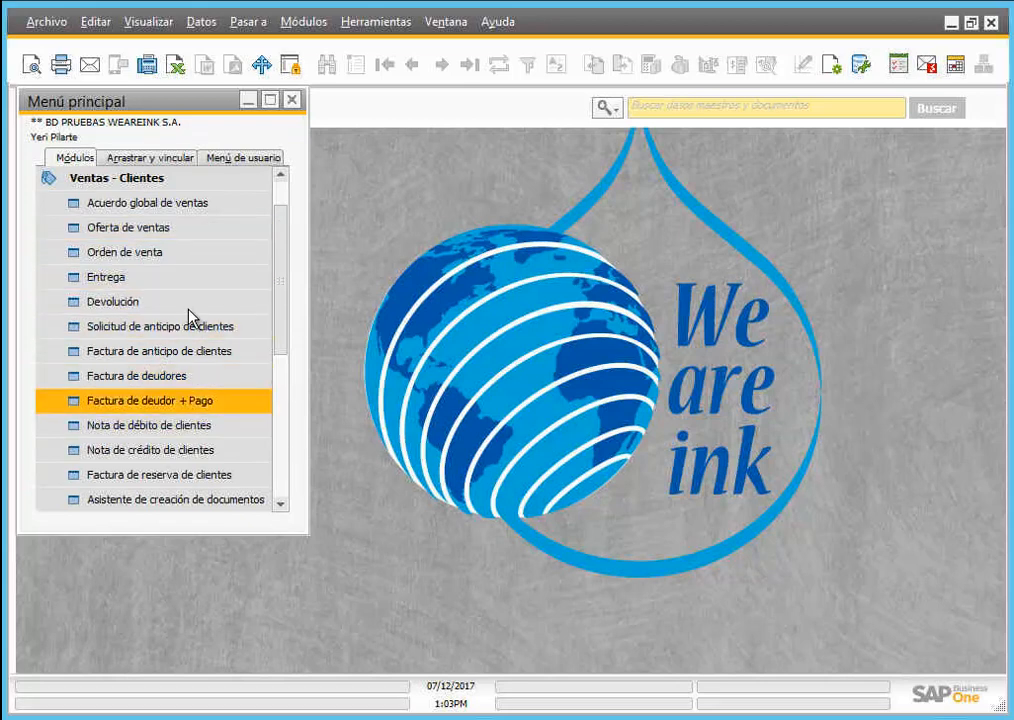
pyautogui.click(126, 253)
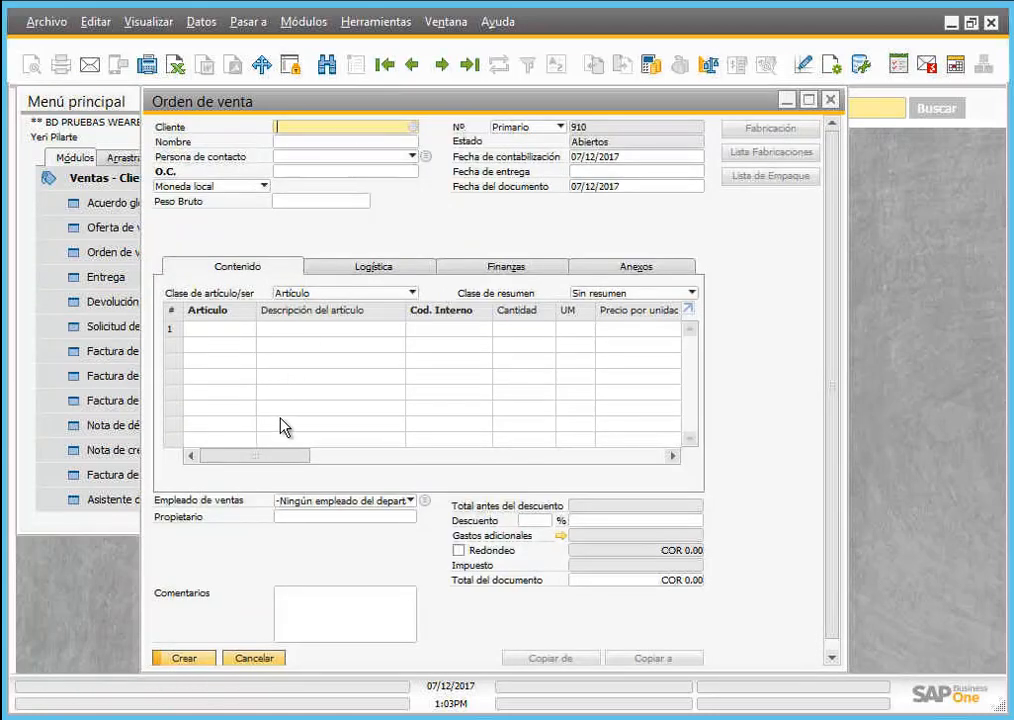
pyautogui.click(834, 101)
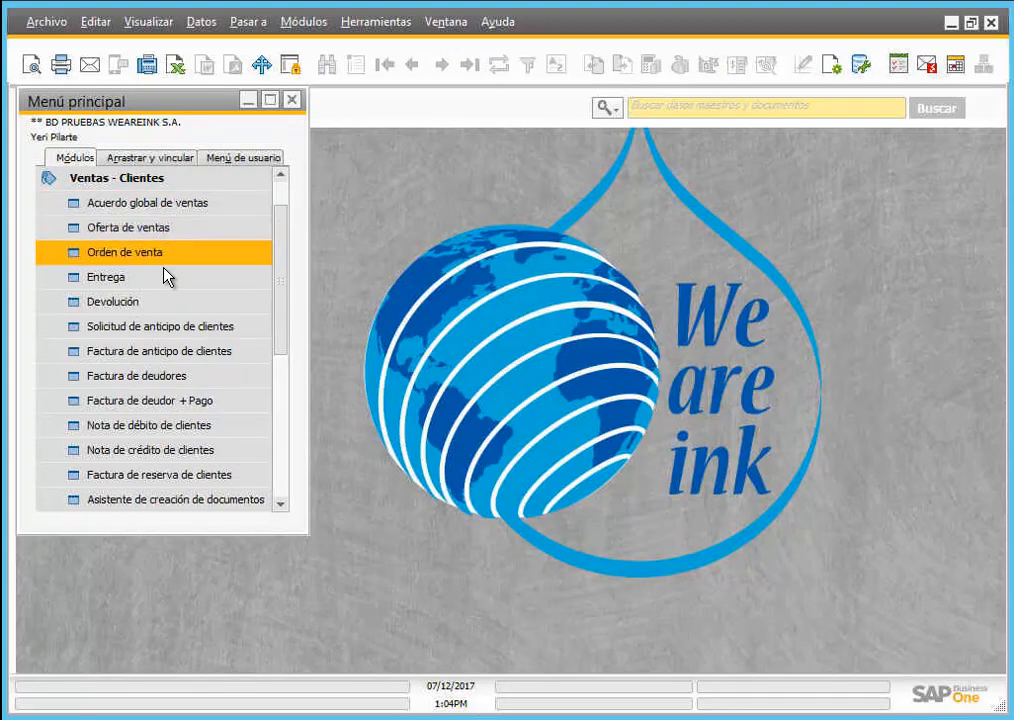
pyautogui.click(152, 257)
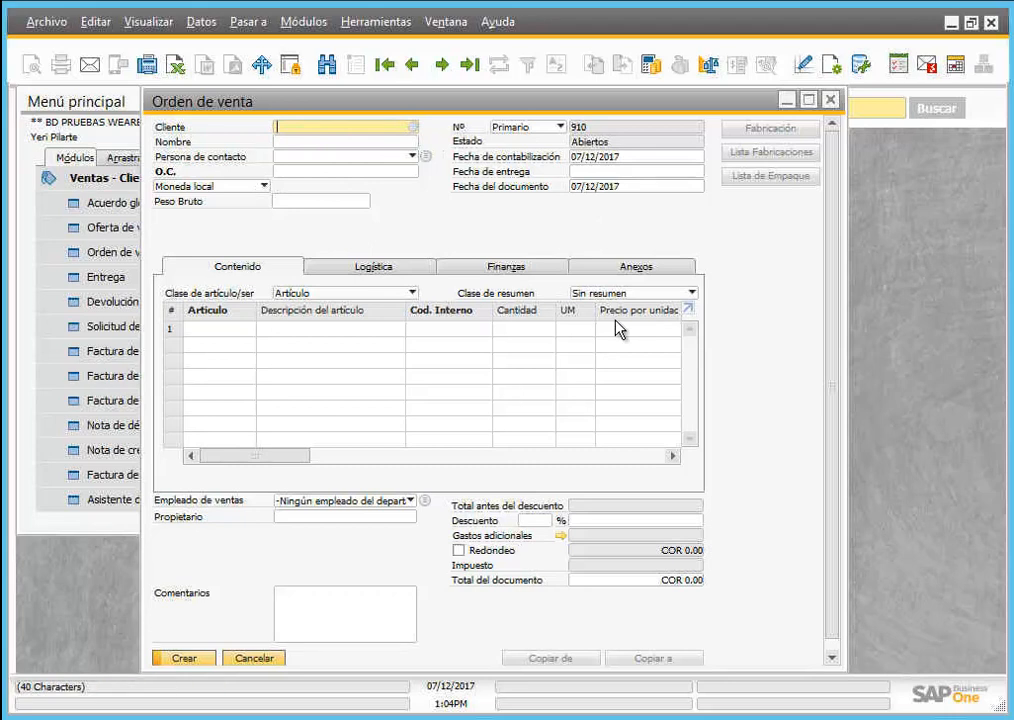
pyautogui.click(331, 66)
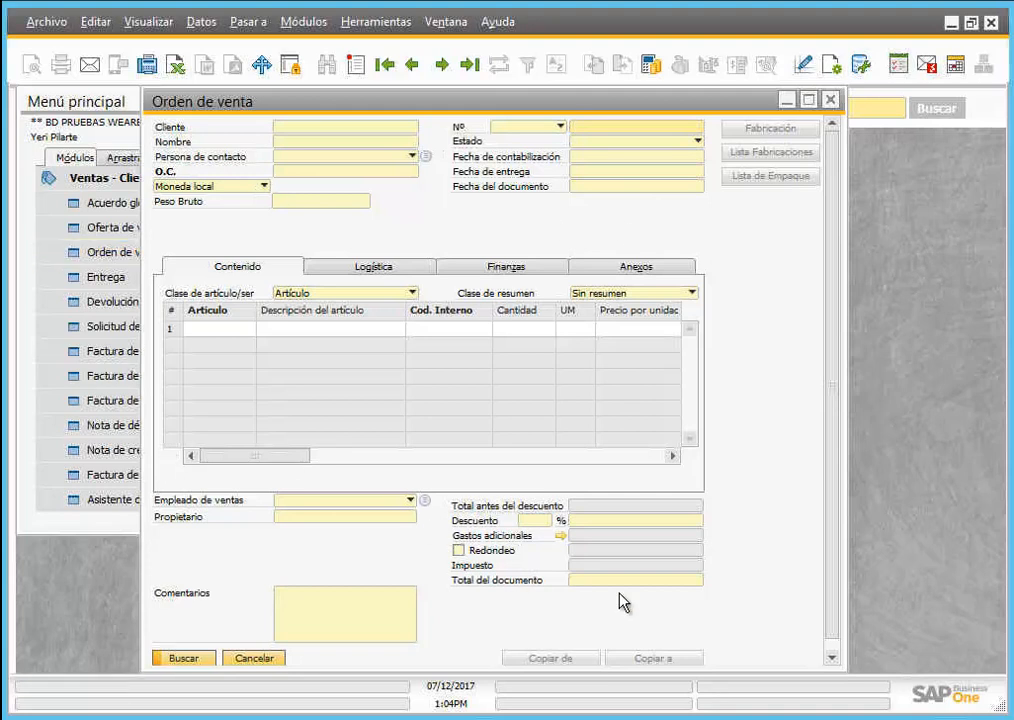
pyautogui.click(830, 99)
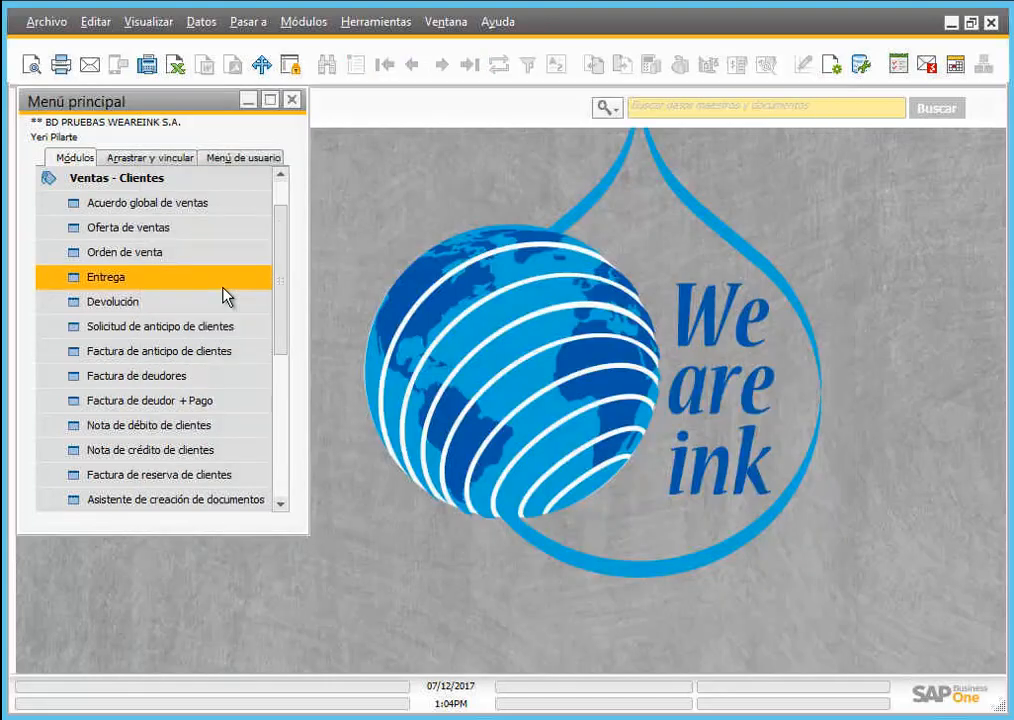
# Step: Reopen the business partner master data from Socios de Negocios and search for partners by the code prefix C
pyautogui.click(96, 178)
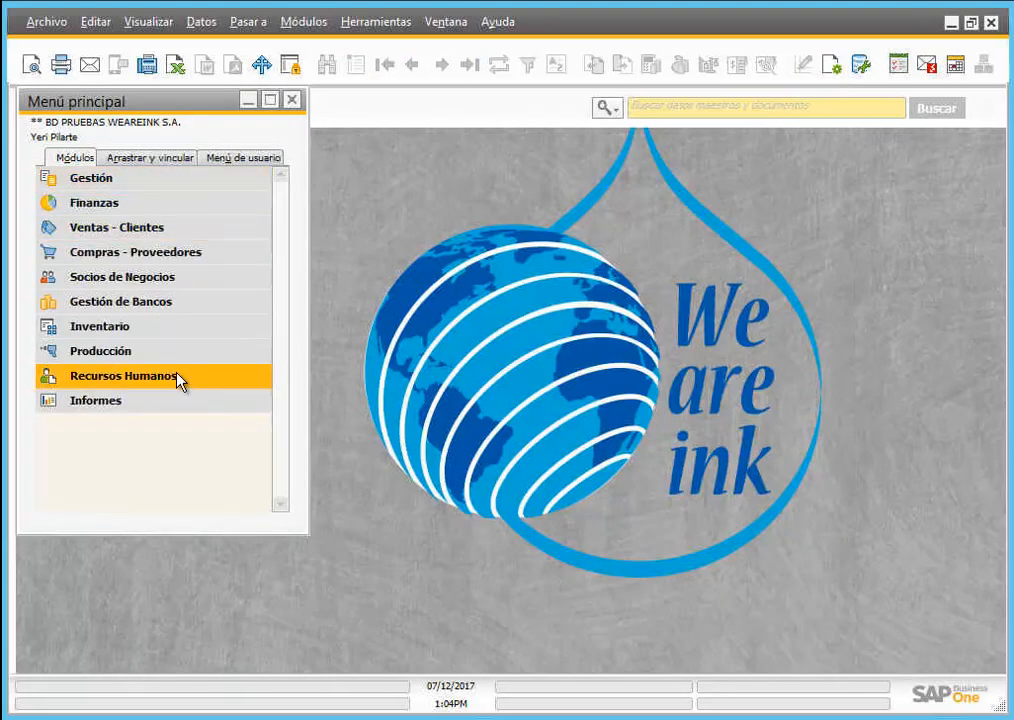
pyautogui.click(109, 278)
pyautogui.click(196, 304)
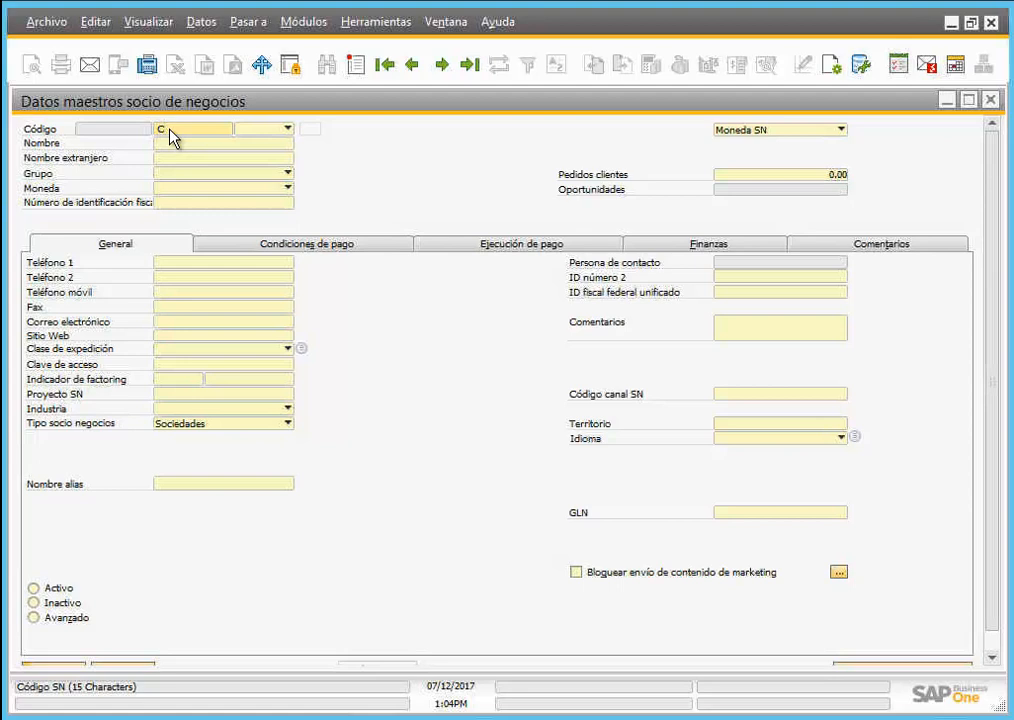
pyautogui.press('Tab')
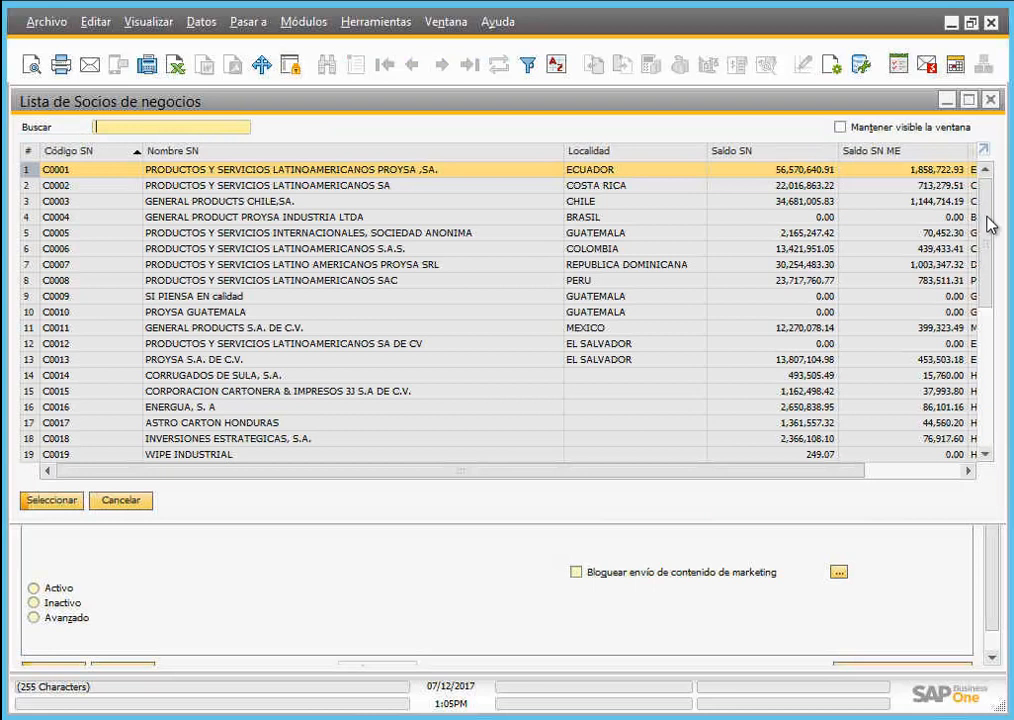
# Step: Look through the list of business partners found, close the list, and clear the Código search criterion
pyautogui.scroll(-2, 983, 292)
pyautogui.moveTo(980, 355); pyautogui.dragTo(990, 108)
pyautogui.click(990, 101)
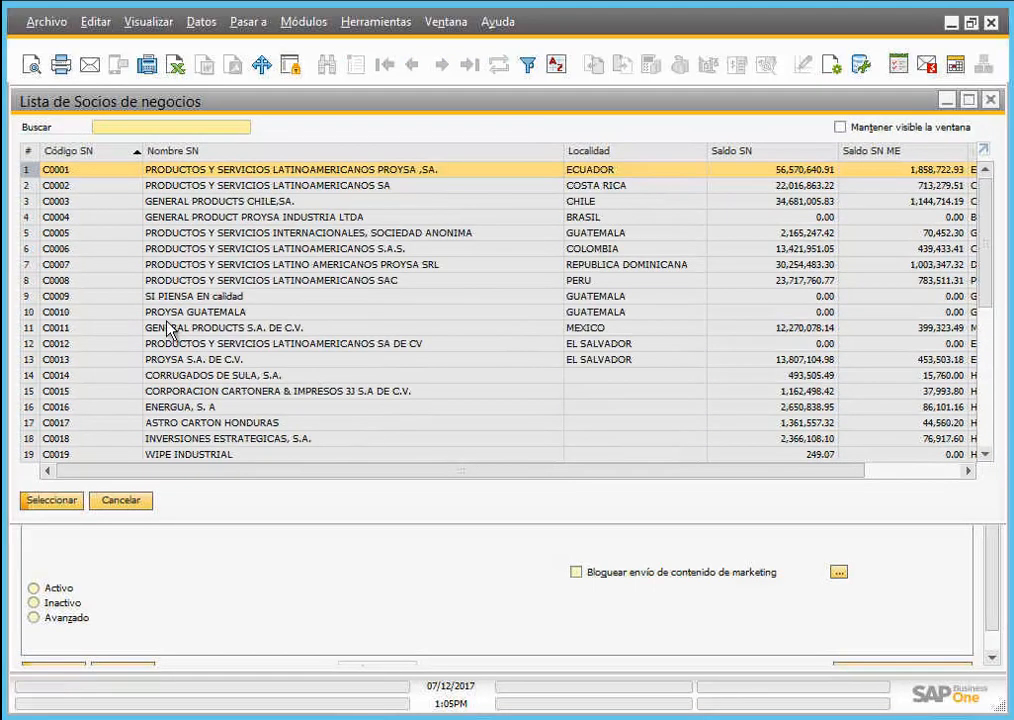
pyautogui.press('BackSpace')
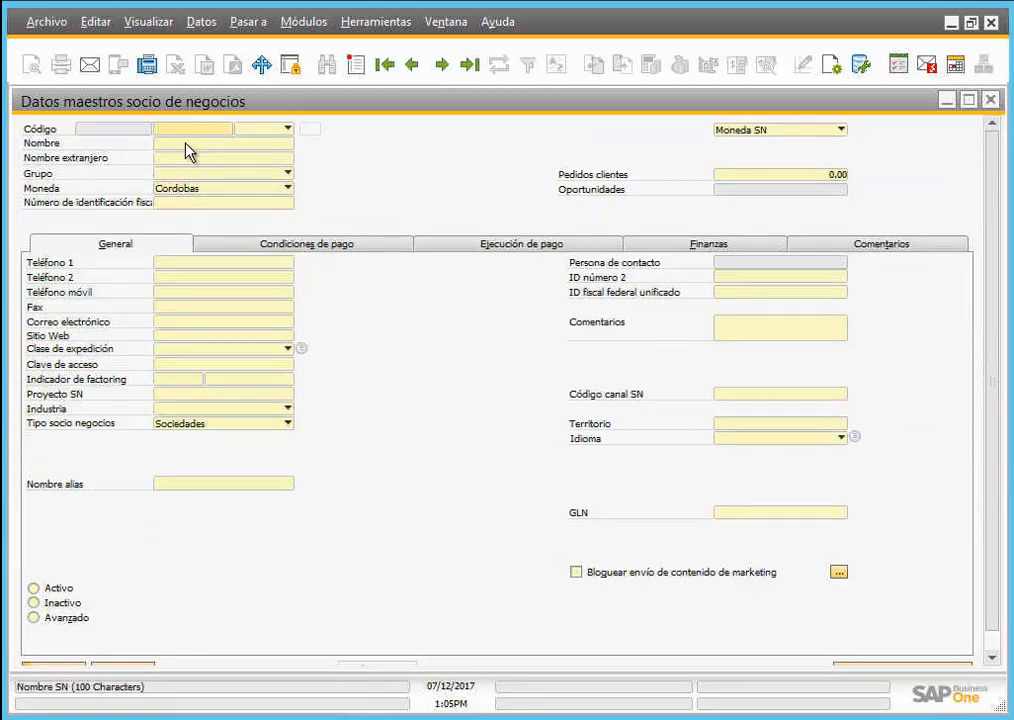
# Step: Search the business partners by the name ASTRO and close the results list
pyautogui.click(187, 143)
pyautogui.click(178, 132)
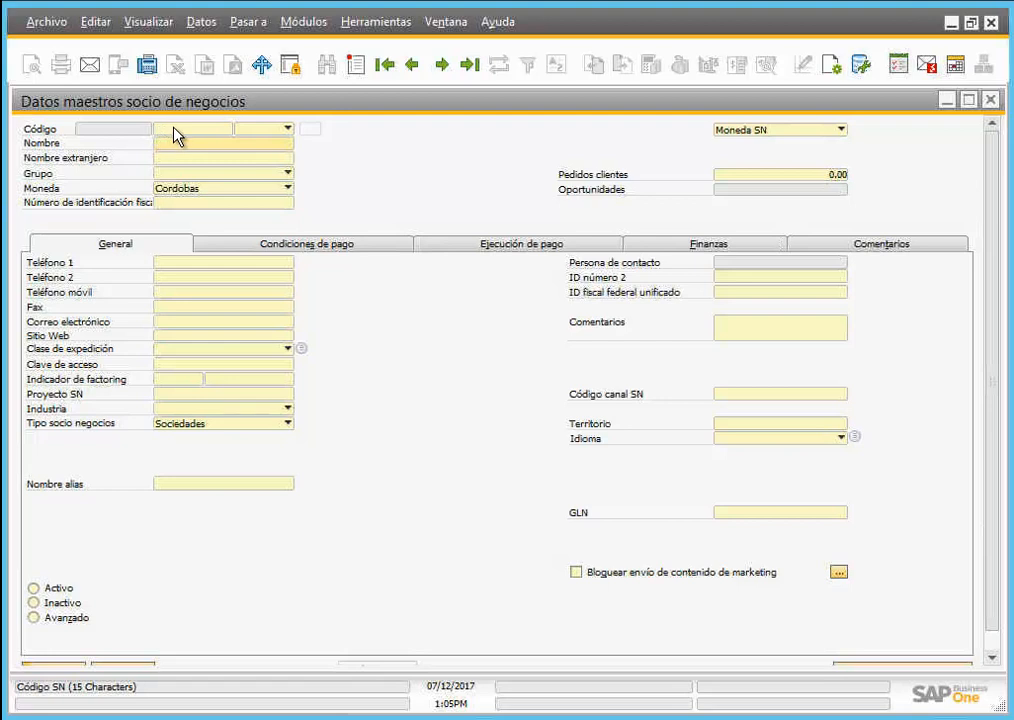
pyautogui.click(170, 145)
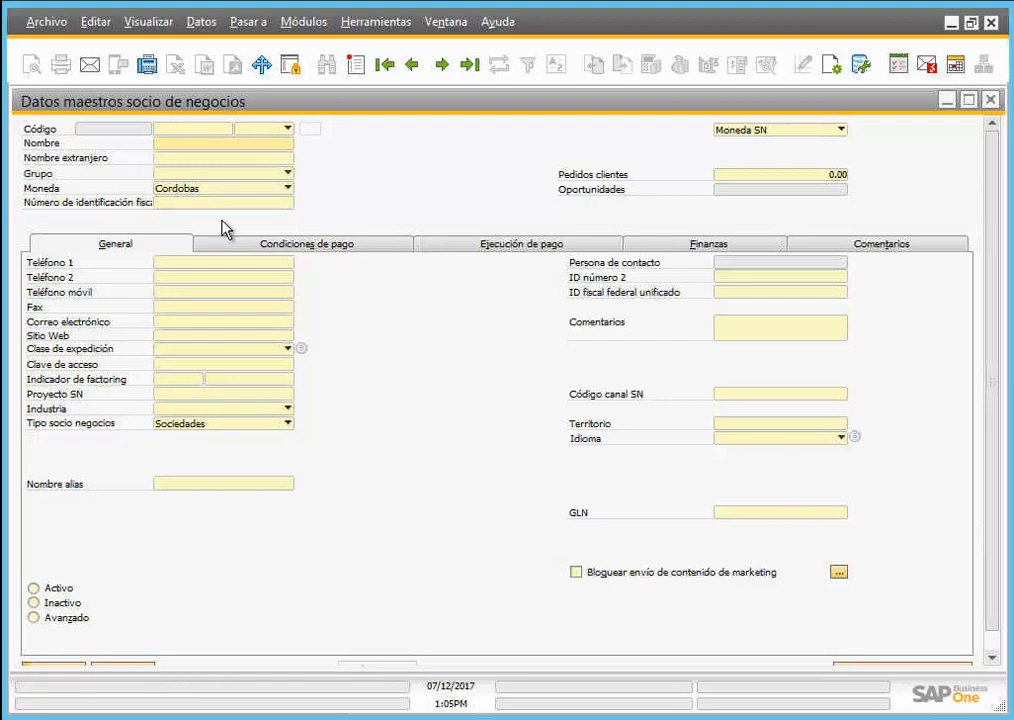
pyautogui.write('ASTRO')
pyautogui.press('Return')
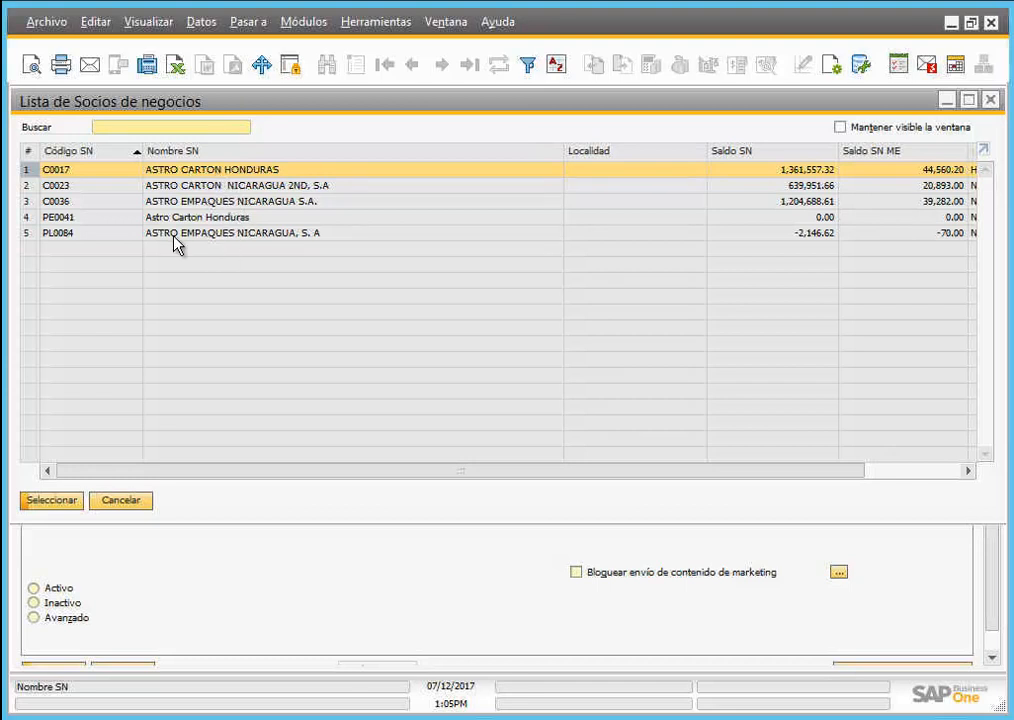
pyautogui.press('Escape')
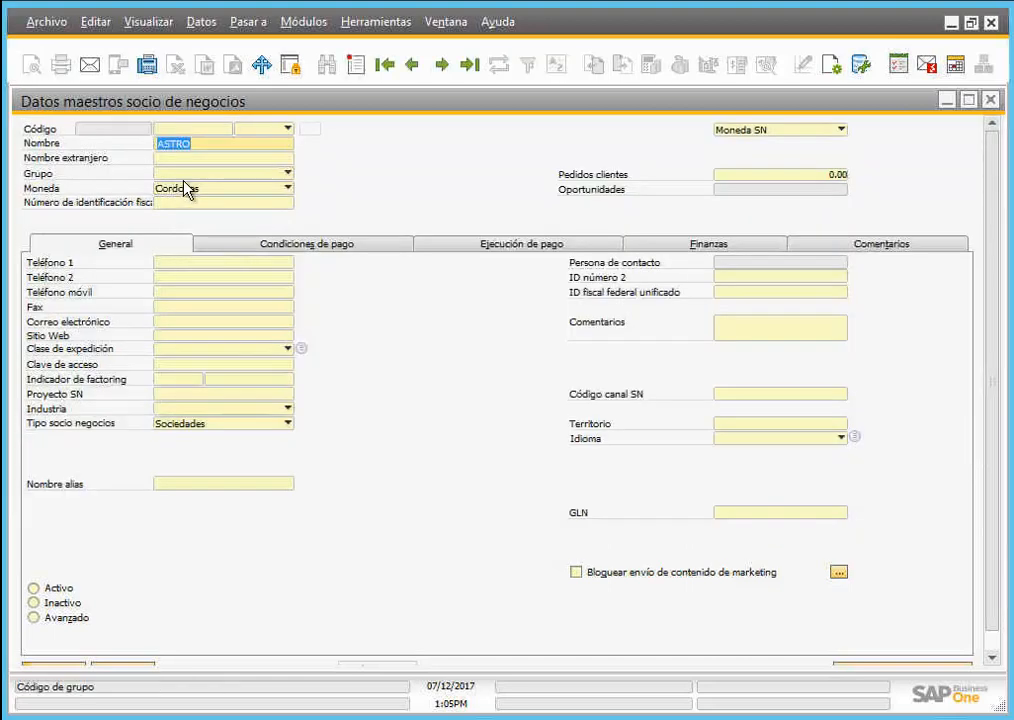
# Step: Restrict the business partner search to type Cliente with the name ASTRO, and select the Saldo de cuenta criterion
pyautogui.press('BackSpace')
pyautogui.click(288, 129)
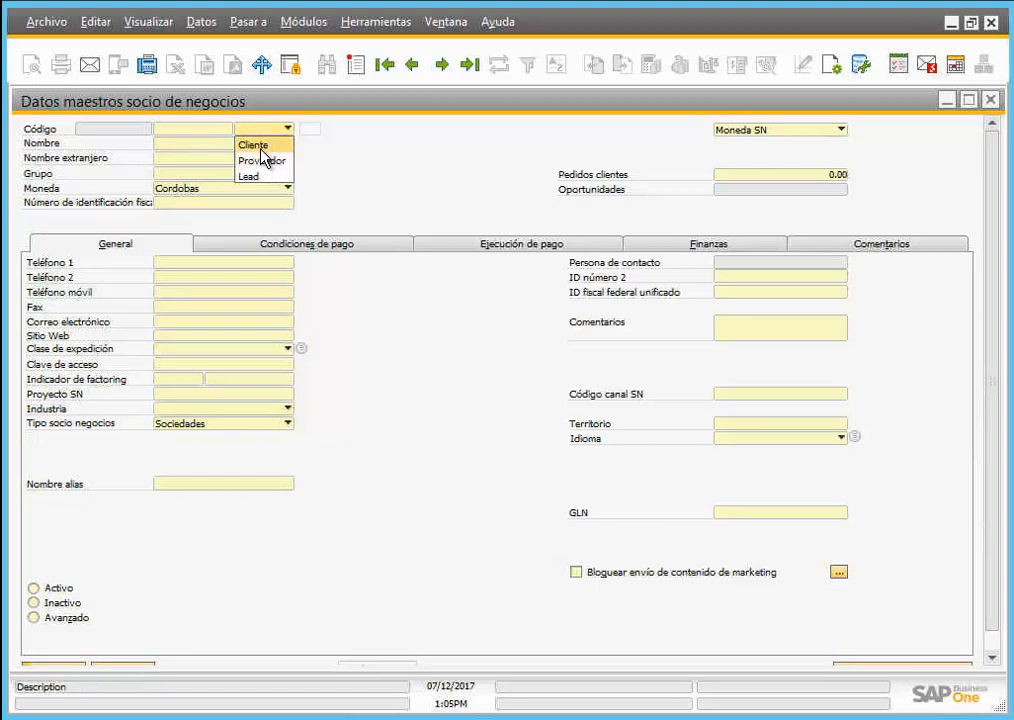
pyautogui.click(262, 146)
pyautogui.click(182, 146)
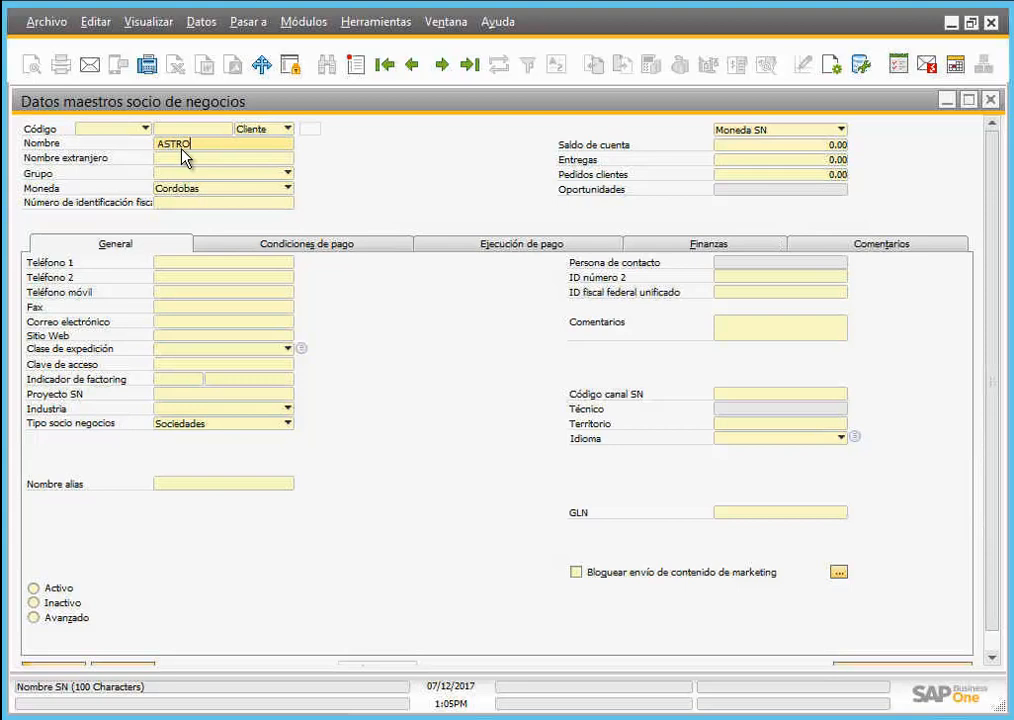
pyautogui.press('Tab')
pyautogui.click(836, 146)
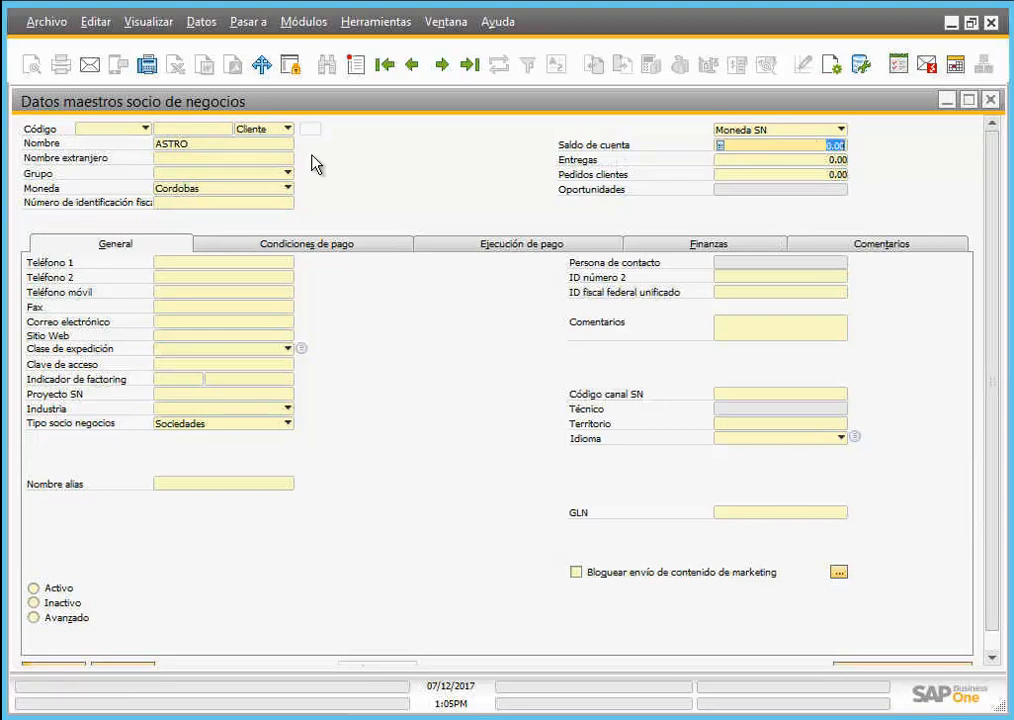
# Step: Choose Cordobas as the currency criterion, run the combined search, and cancel the results list
pyautogui.click(184, 189)
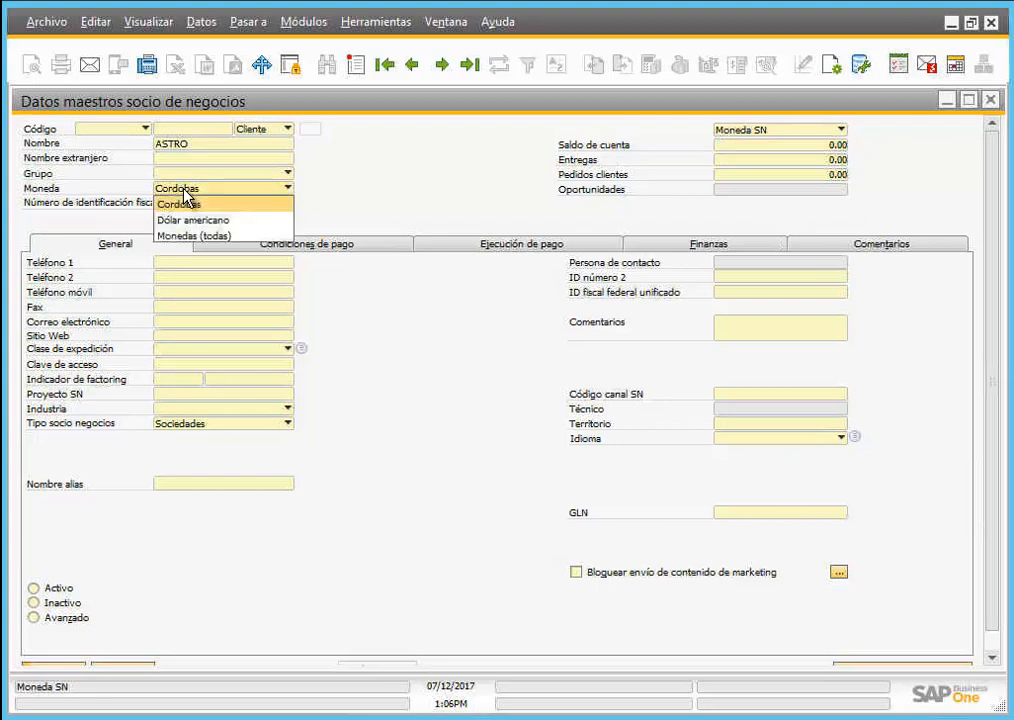
pyautogui.click(184, 203)
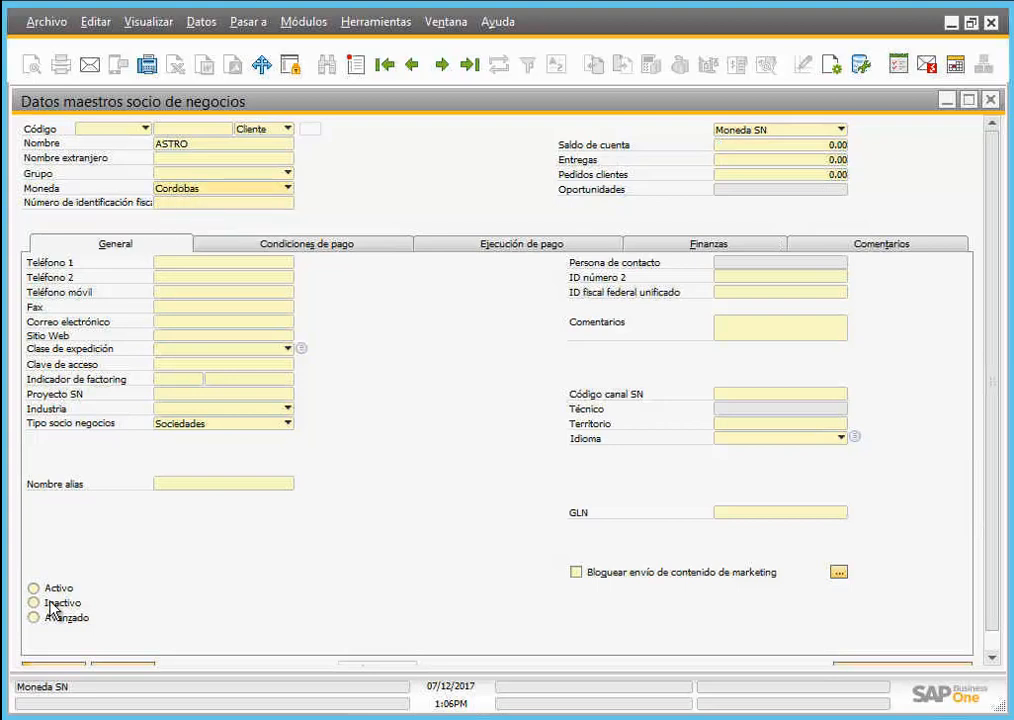
pyautogui.click(68, 665)
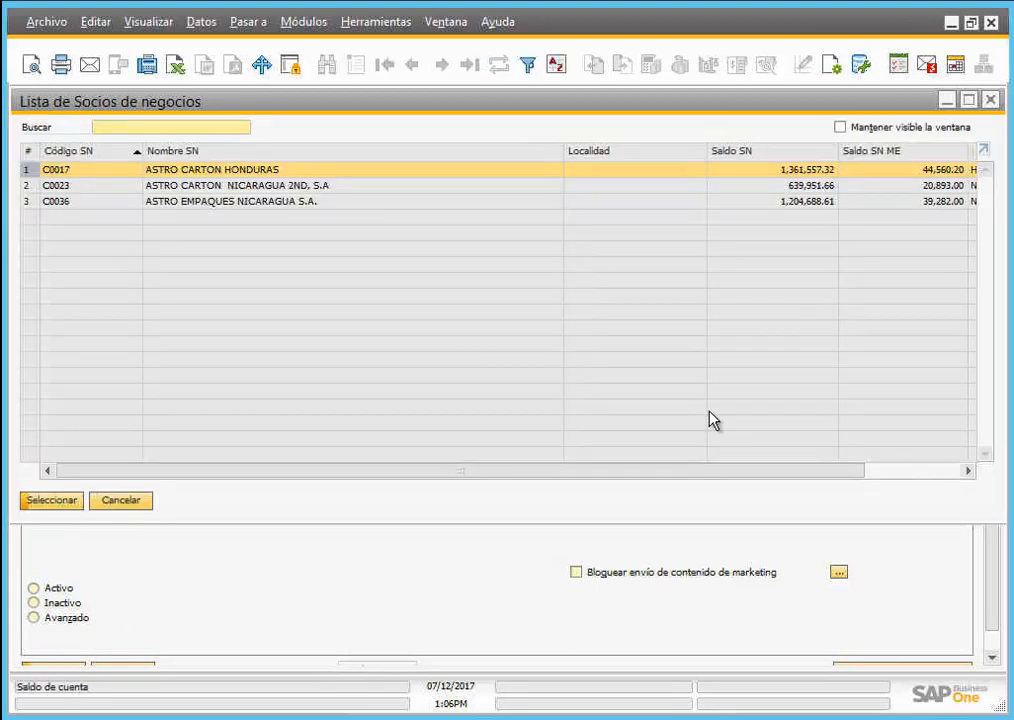
pyautogui.click(119, 501)
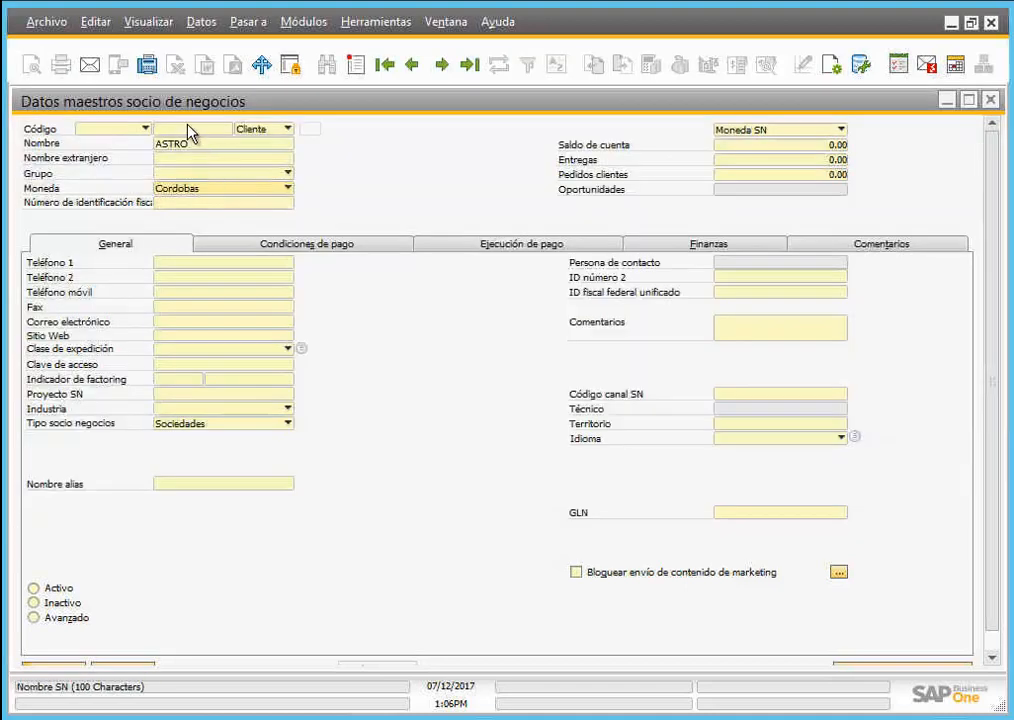
# Step: Replace the name criterion with the wildcard text *PRODUCTOS and search the business partners of type Cliente
pyautogui.doubleClick(192, 145)
pyautogui.press('BackSpace')
pyautogui.click(189, 129)
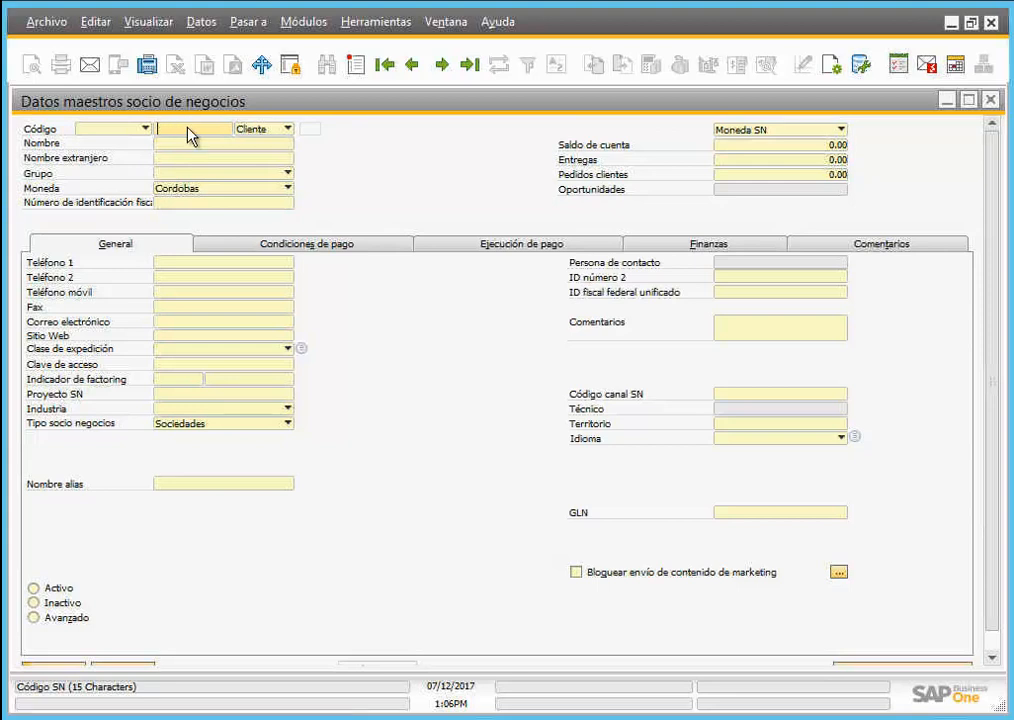
pyautogui.click(189, 145)
pyautogui.write('*')
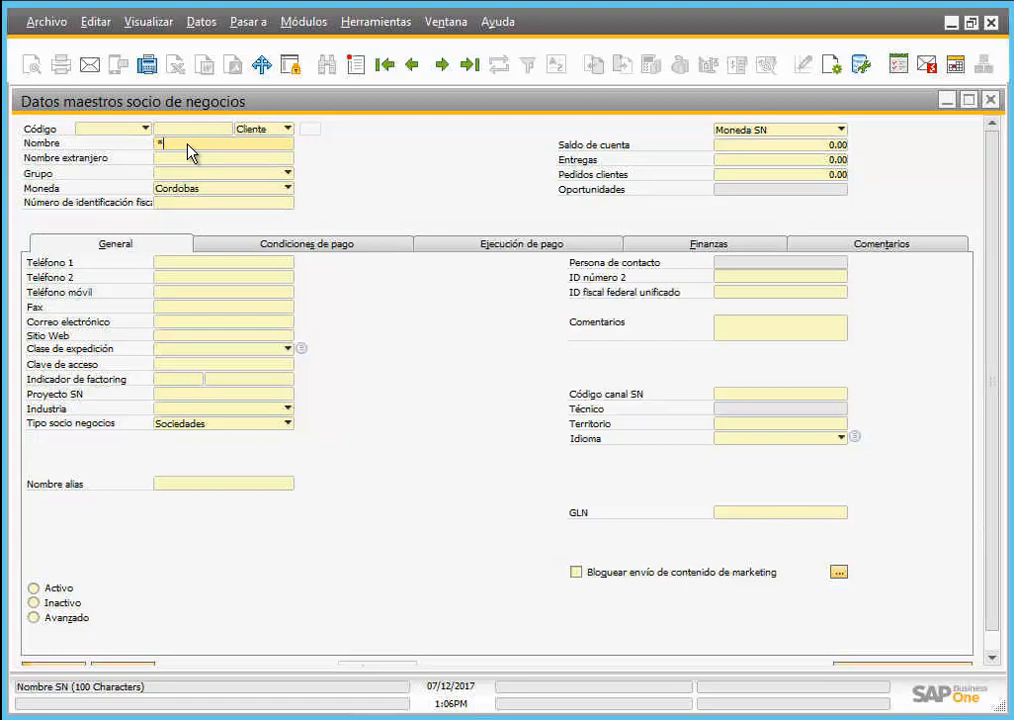
pyautogui.write('PRODUCTOS')
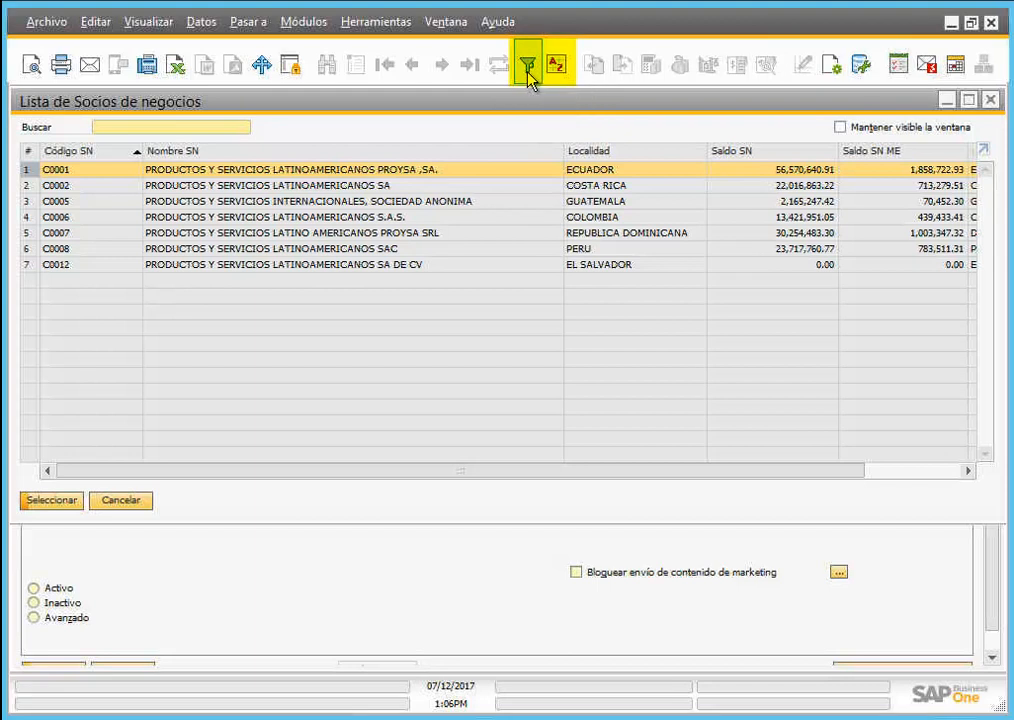
# Step: Open the table filter for the business partner list and set the Saldo SN rule to Mayor que 22,016,863.22
pyautogui.click(529, 78)
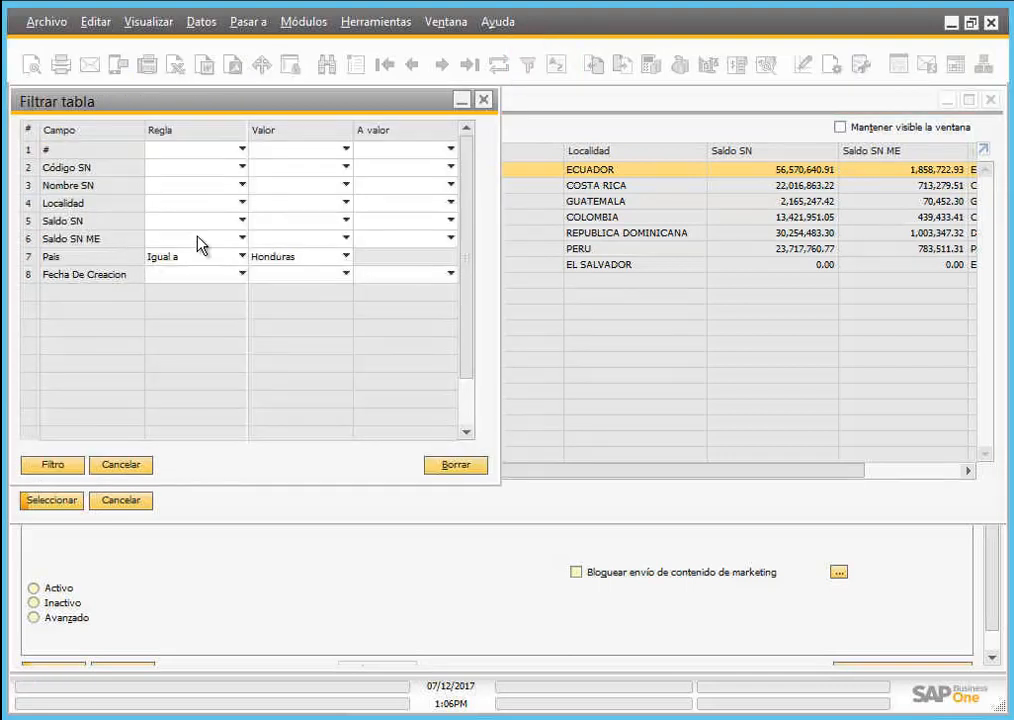
pyautogui.click(199, 240)
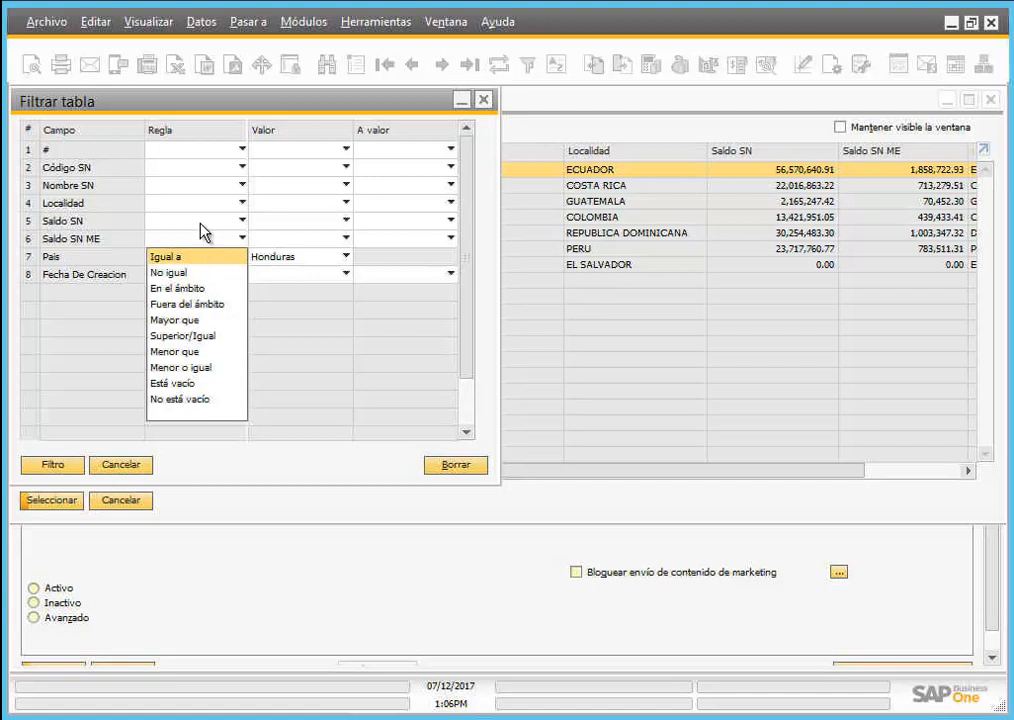
pyautogui.click(200, 224)
pyautogui.click(200, 224)
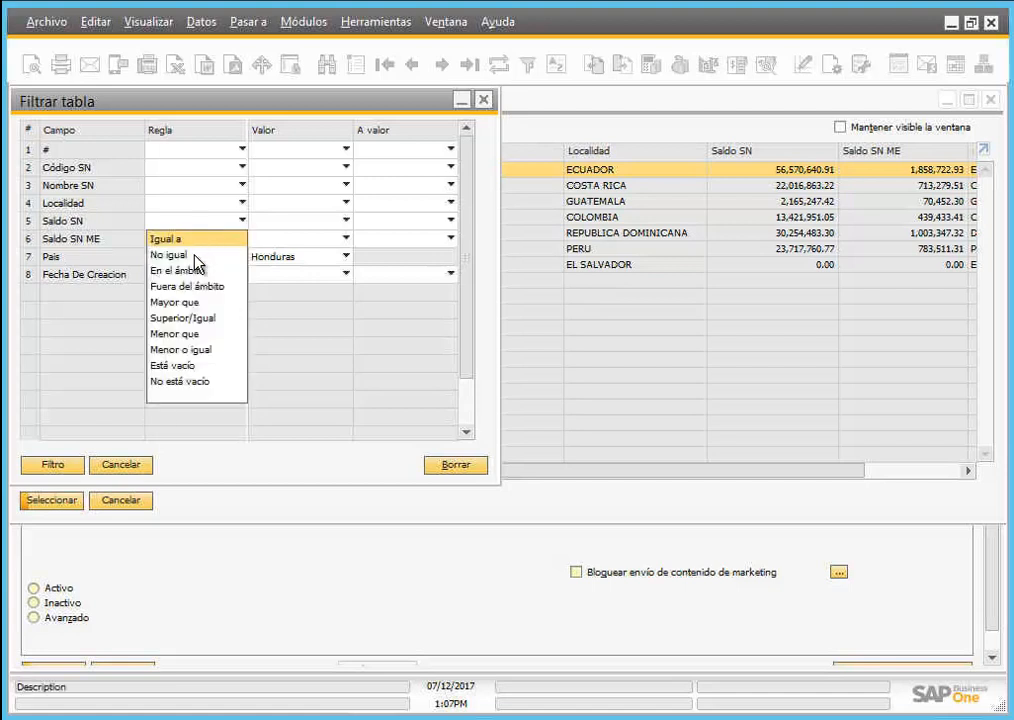
pyautogui.click(205, 302)
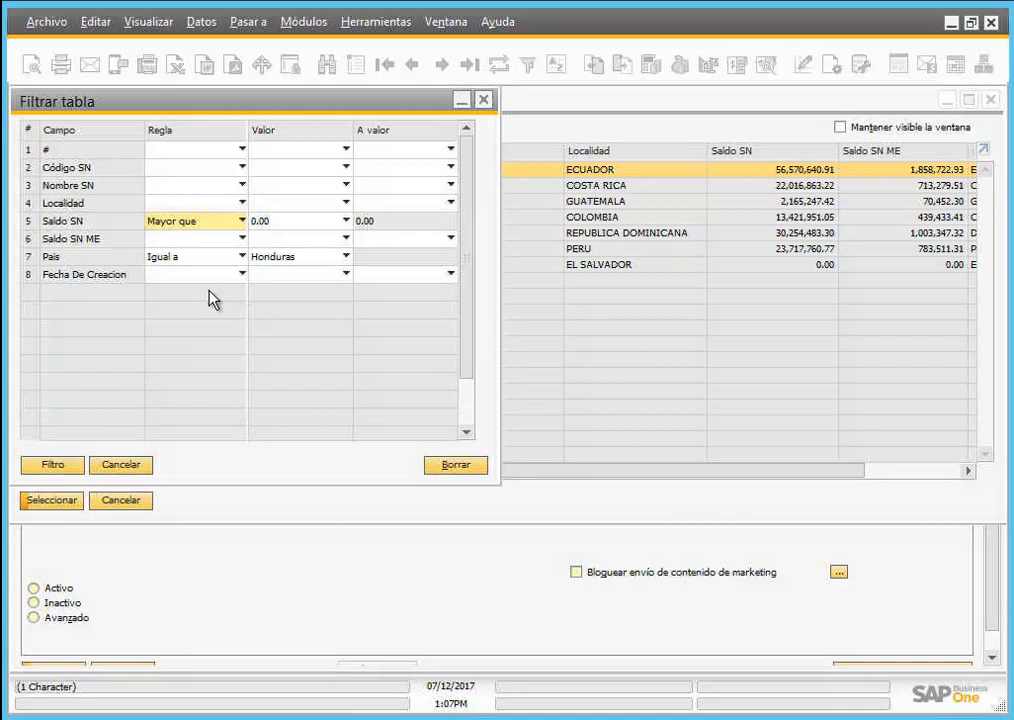
pyautogui.click(346, 221)
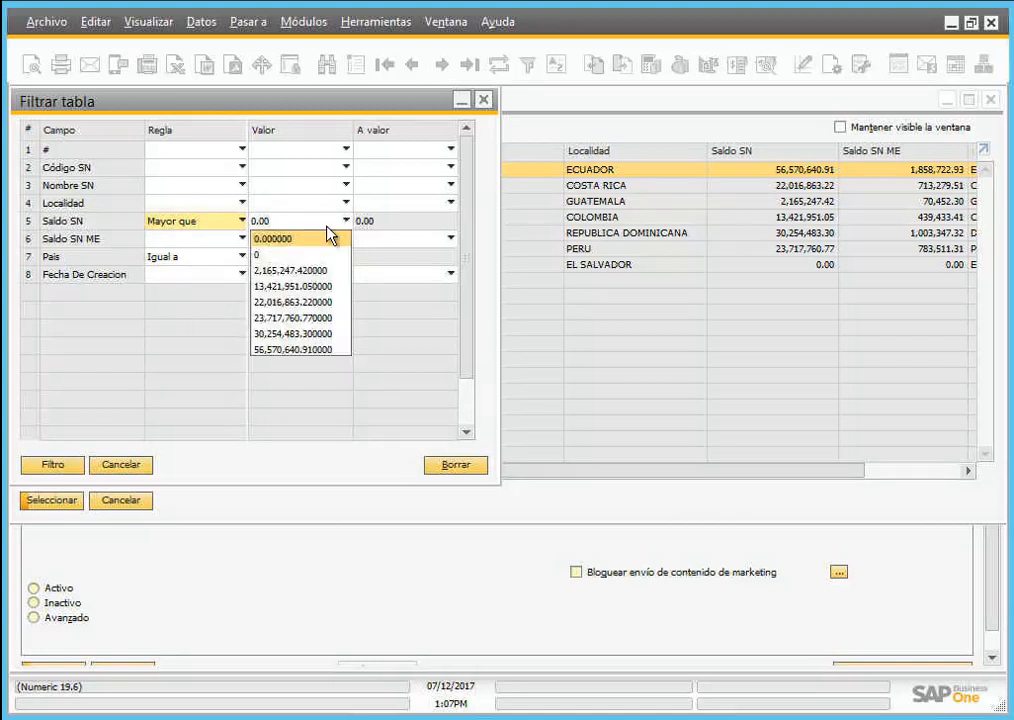
pyautogui.click(277, 311)
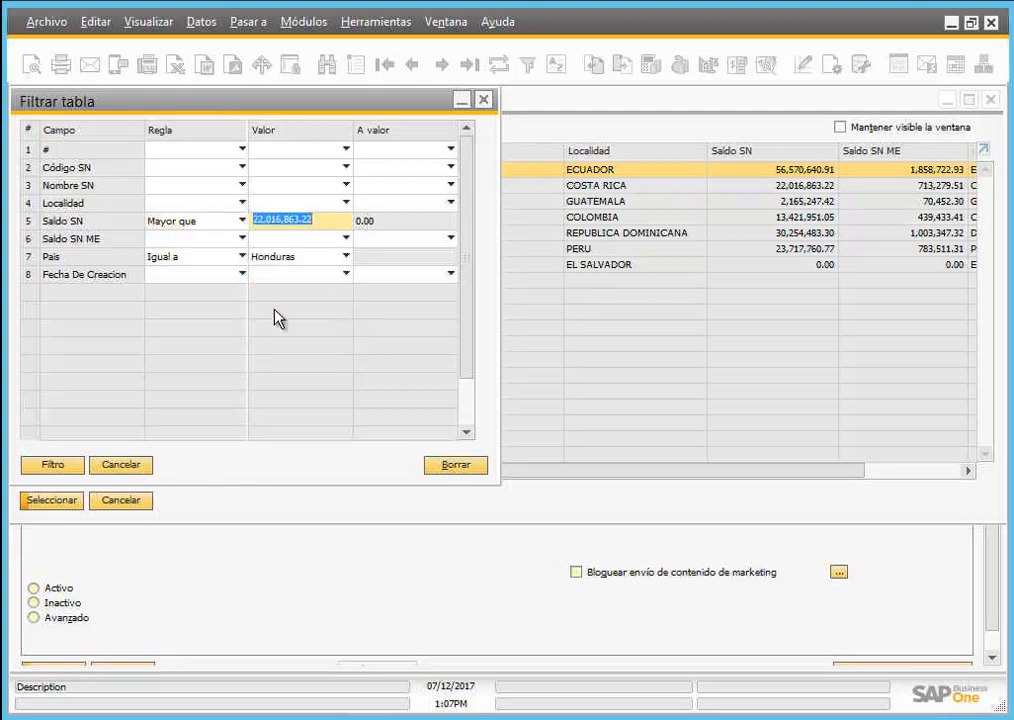
# Step: Apply the table filter, clear its País rule, and reapply it with only the Saldo SN rule
pyautogui.click(53, 466)
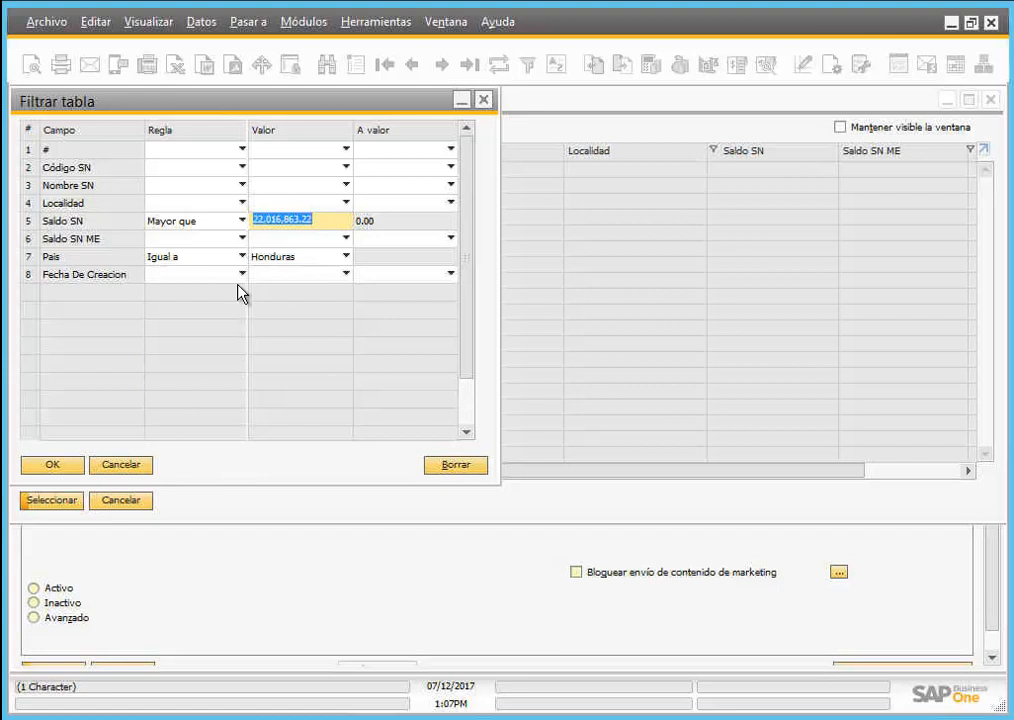
pyautogui.click(346, 257)
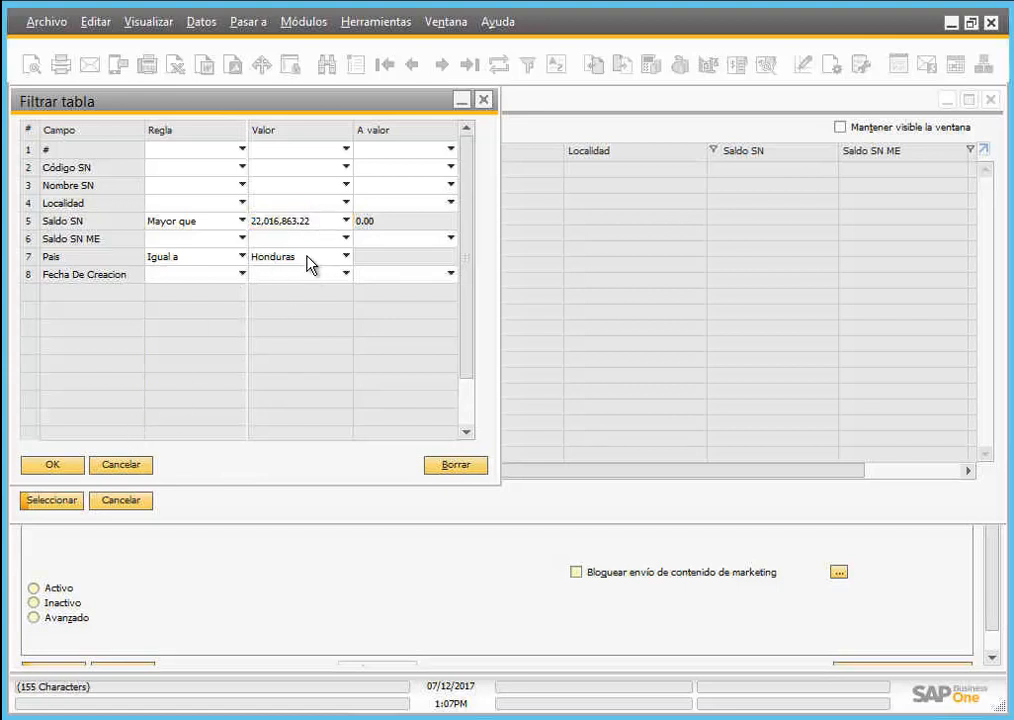
pyautogui.click(200, 257)
pyautogui.click(200, 257)
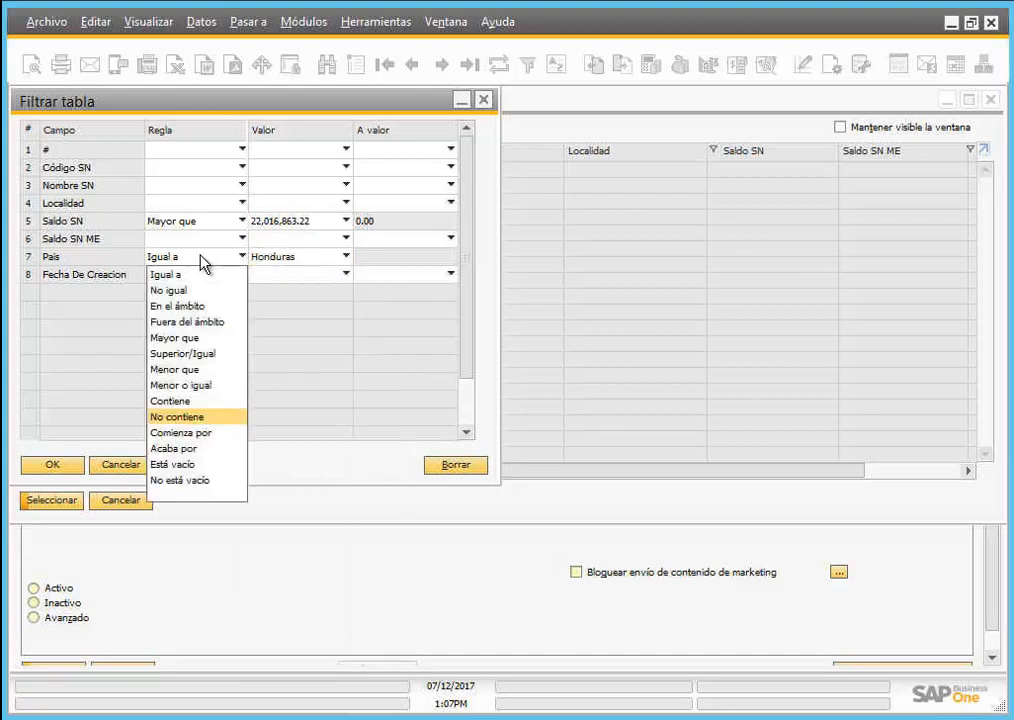
pyautogui.click(205, 494)
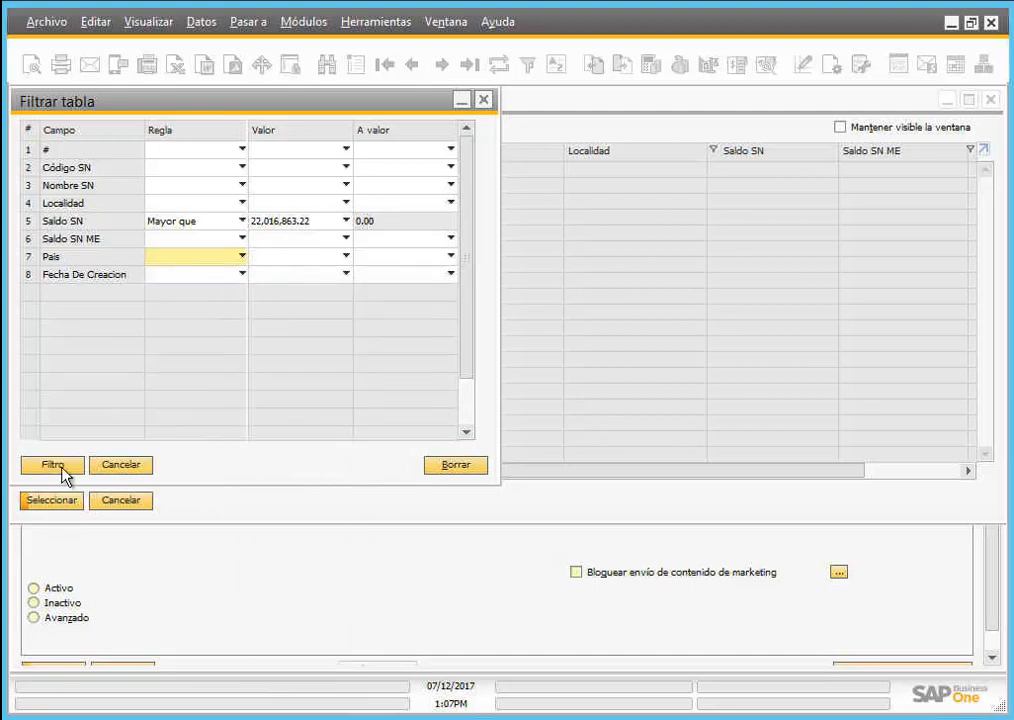
pyautogui.click(60, 467)
pyautogui.click(58, 468)
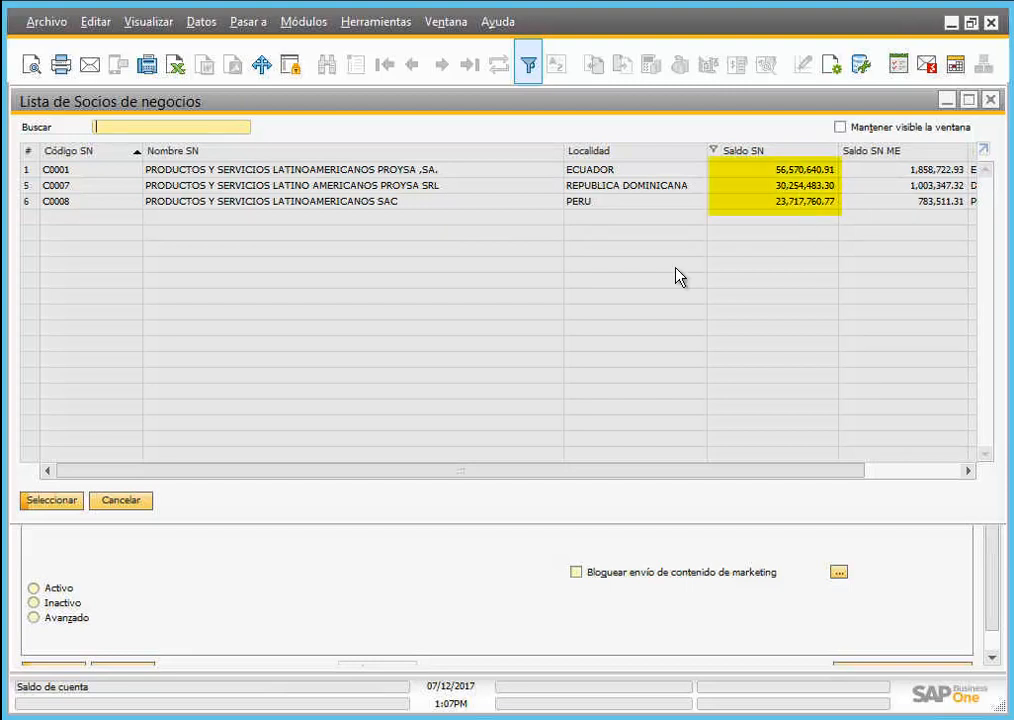
# Step: Cancel the filtered list, empty the name criterion, and search all business partners of type Cliente
pyautogui.click(131, 500)
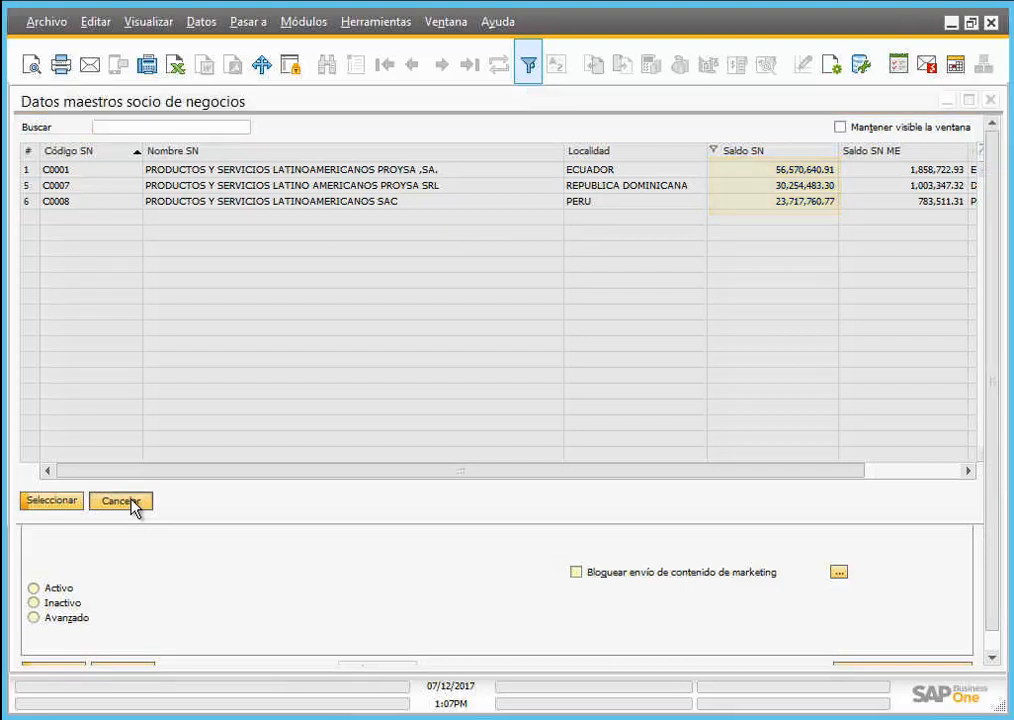
pyautogui.press('BackSpace')
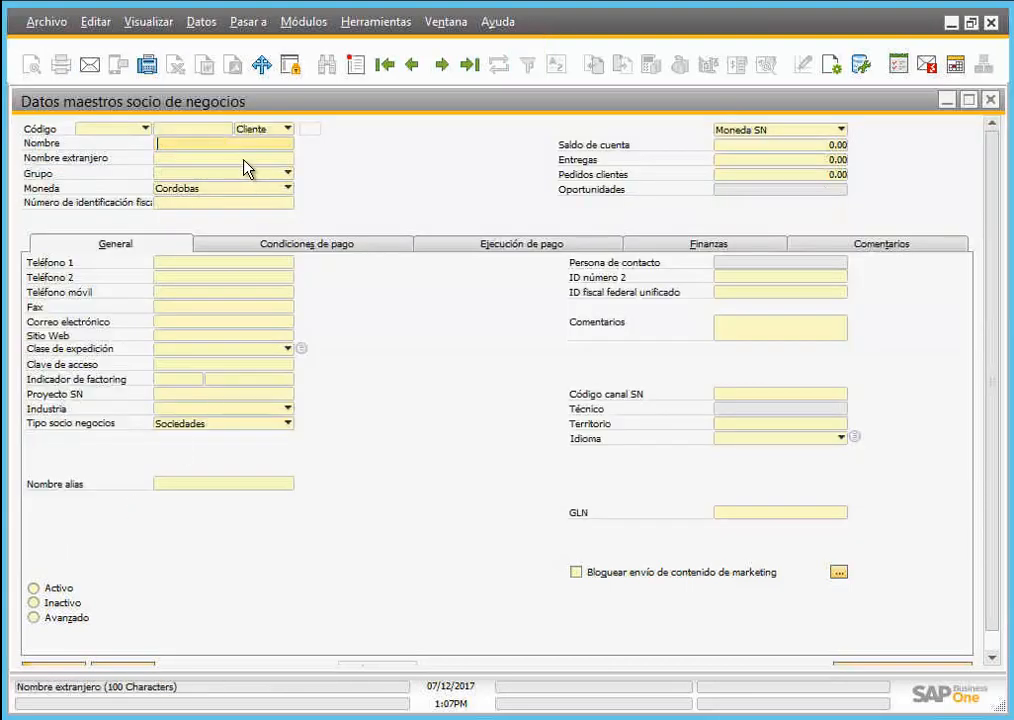
pyautogui.click(270, 175)
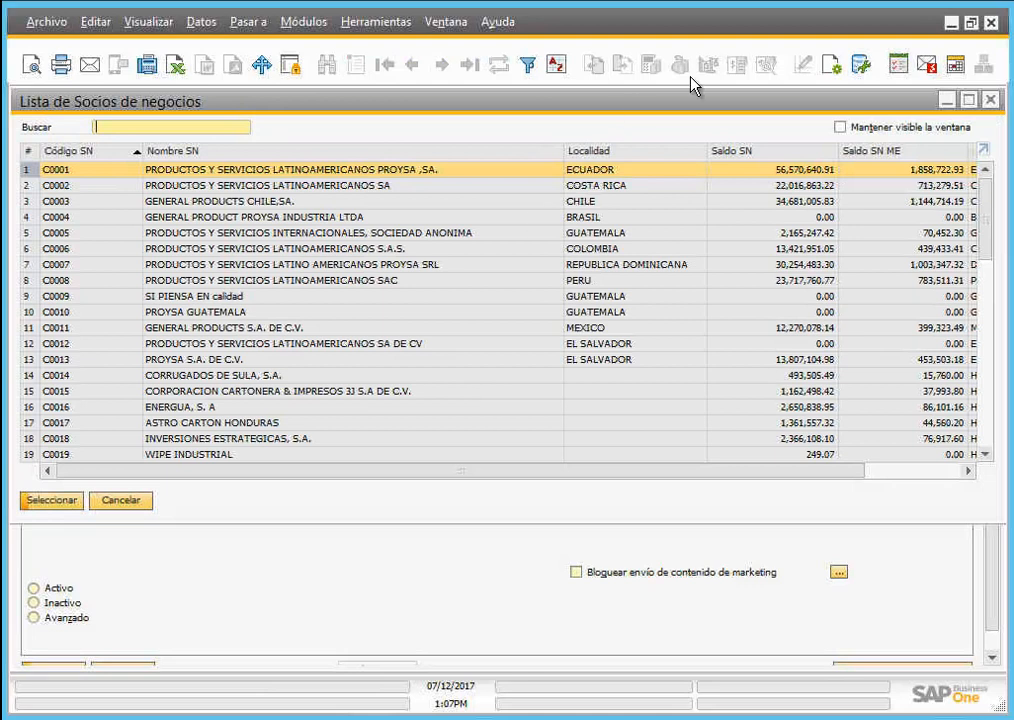
# Step: Open the table filter for the customer list and clear its Saldo SN rule
pyautogui.click(527, 64)
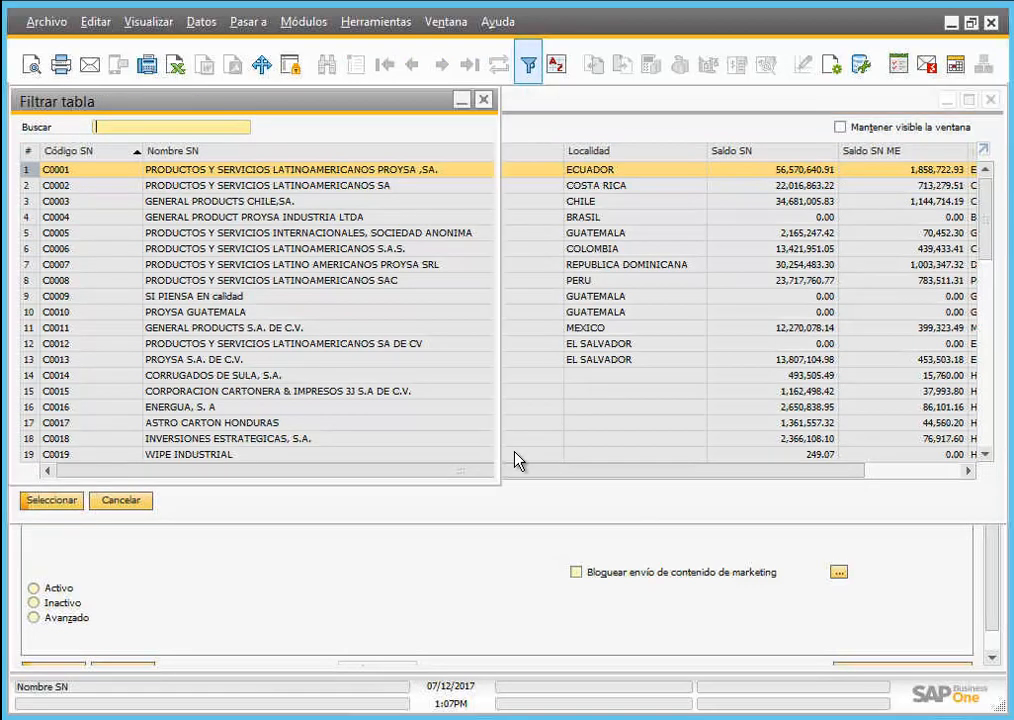
pyautogui.click(240, 222)
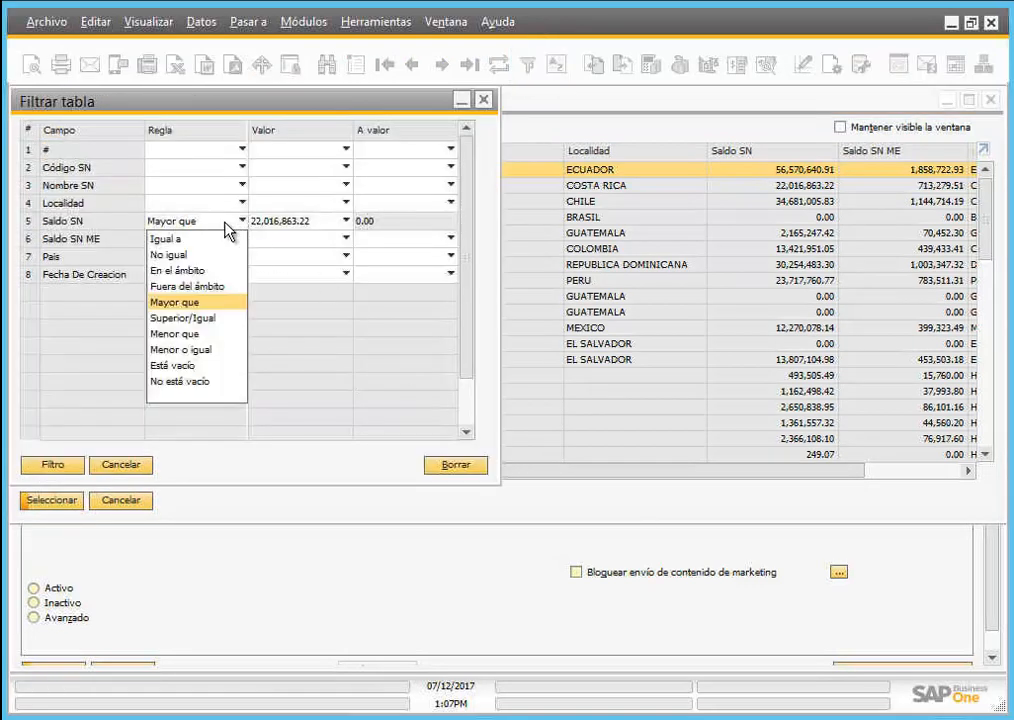
pyautogui.click(198, 392)
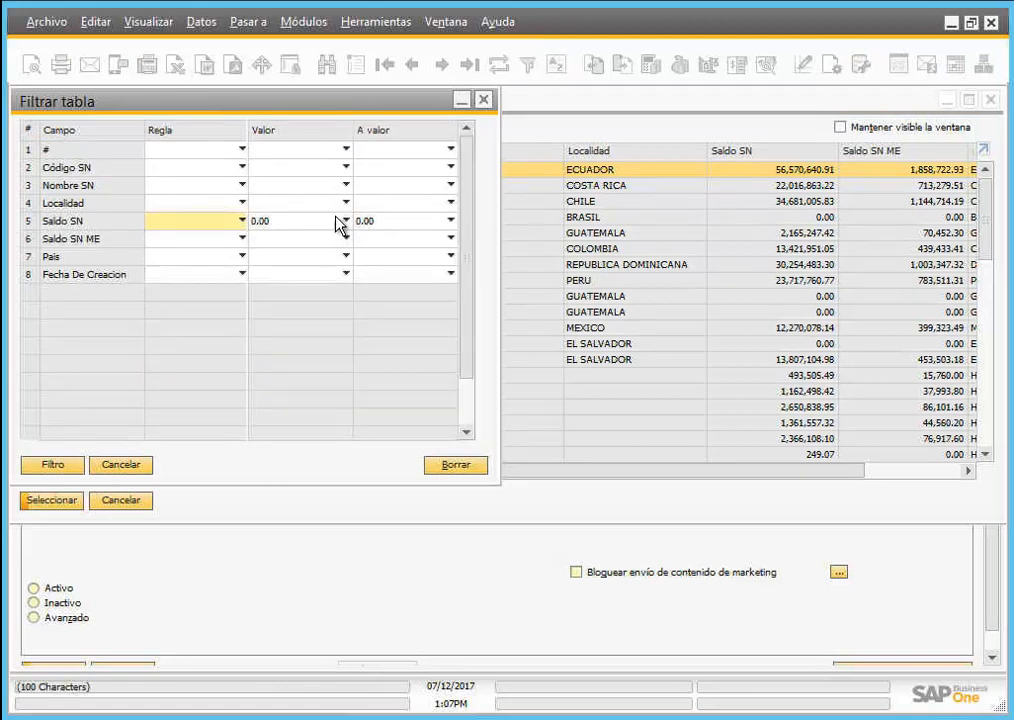
# Step: Set the País filter rule to Igual a México and apply it to the business partner list
pyautogui.click(222, 257)
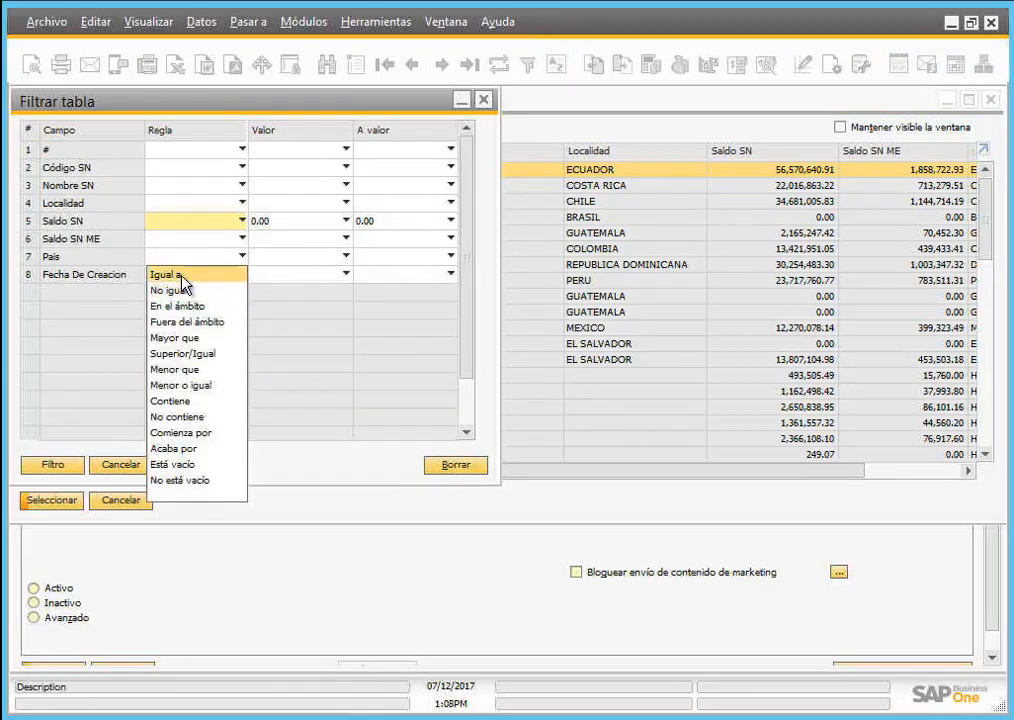
pyautogui.click(186, 274)
pyautogui.click(285, 260)
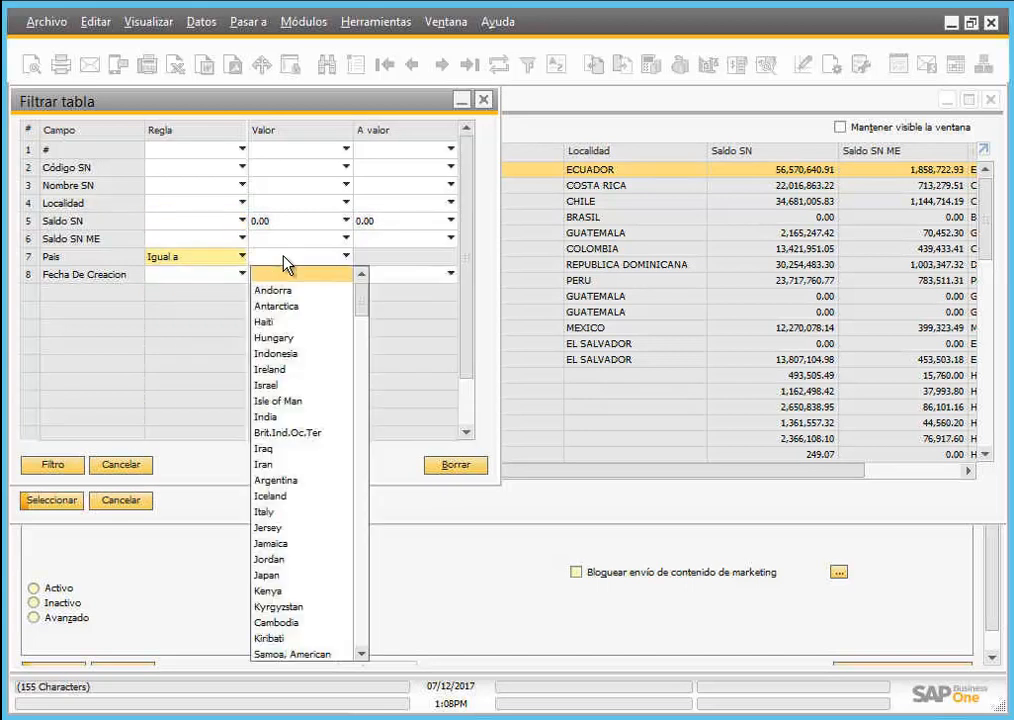
pyautogui.moveTo(369, 301); pyautogui.dragTo(367, 385)
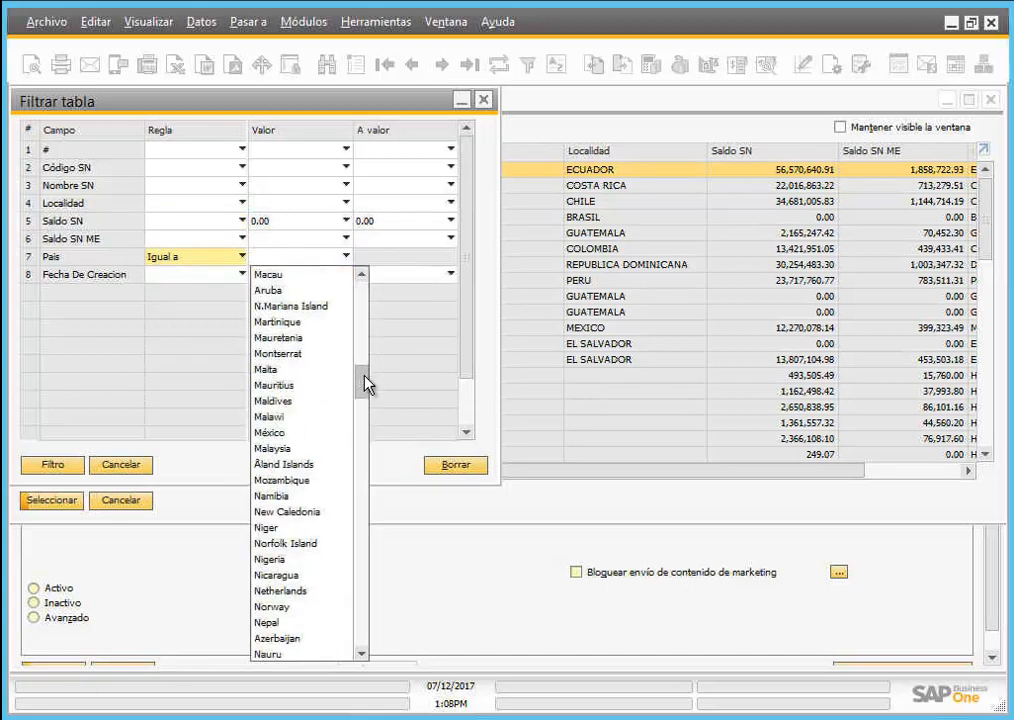
pyautogui.click(305, 432)
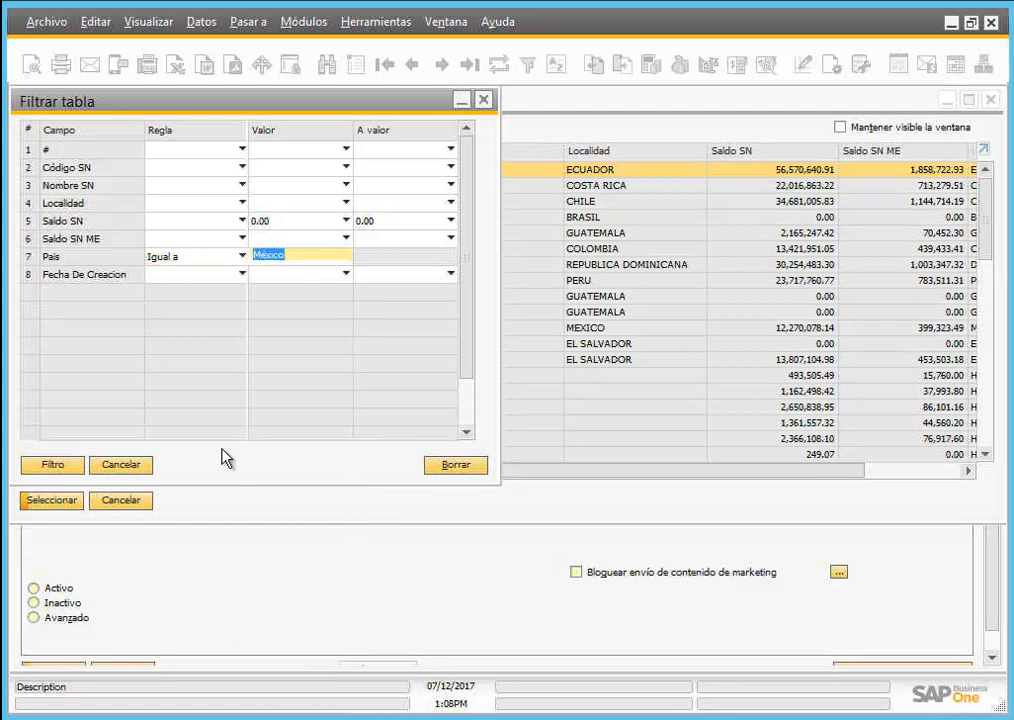
pyautogui.click(54, 466)
pyautogui.click(54, 466)
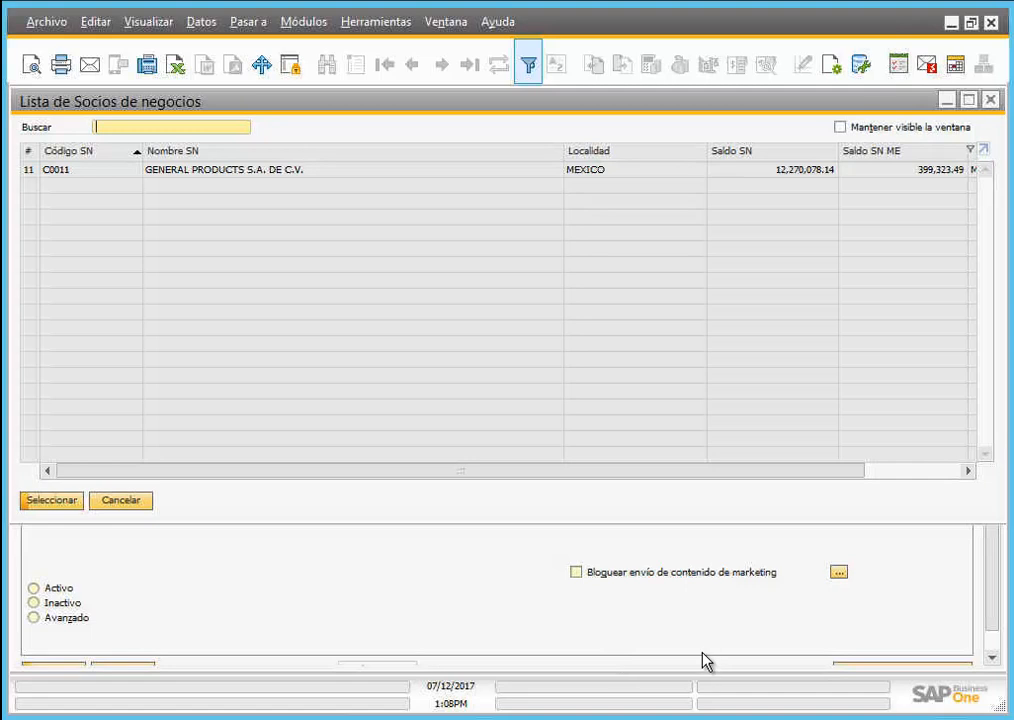
# Step: Open the GENERAL PRODUCTS S.A. DE C.V. record from the filtered list and copy its name
pyautogui.click(88, 172)
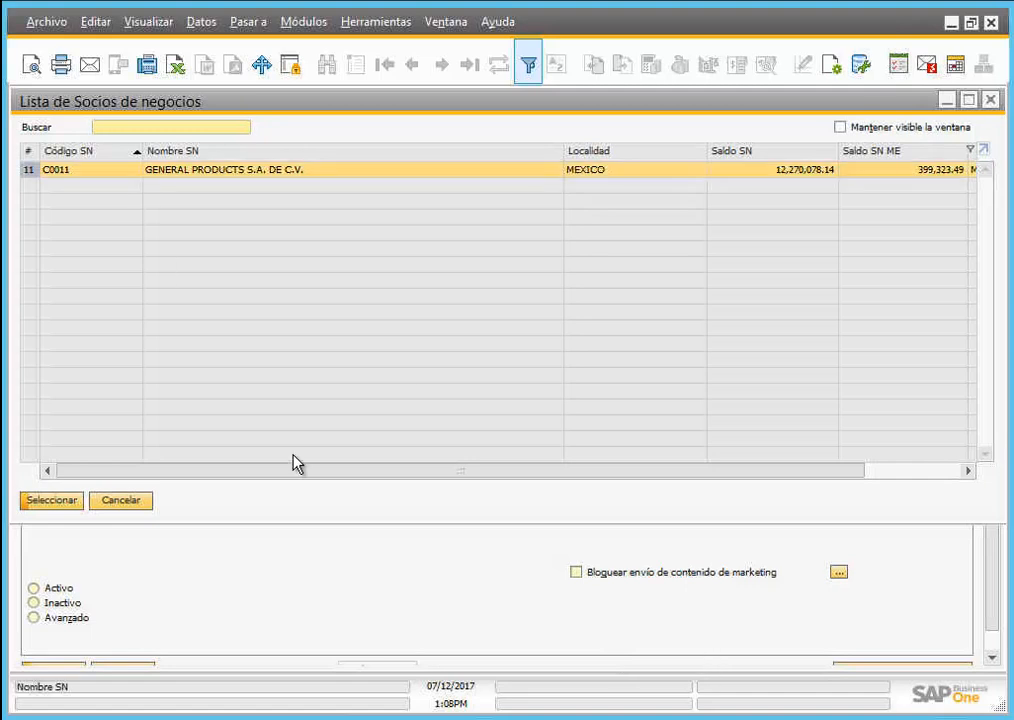
pyautogui.press('Return')
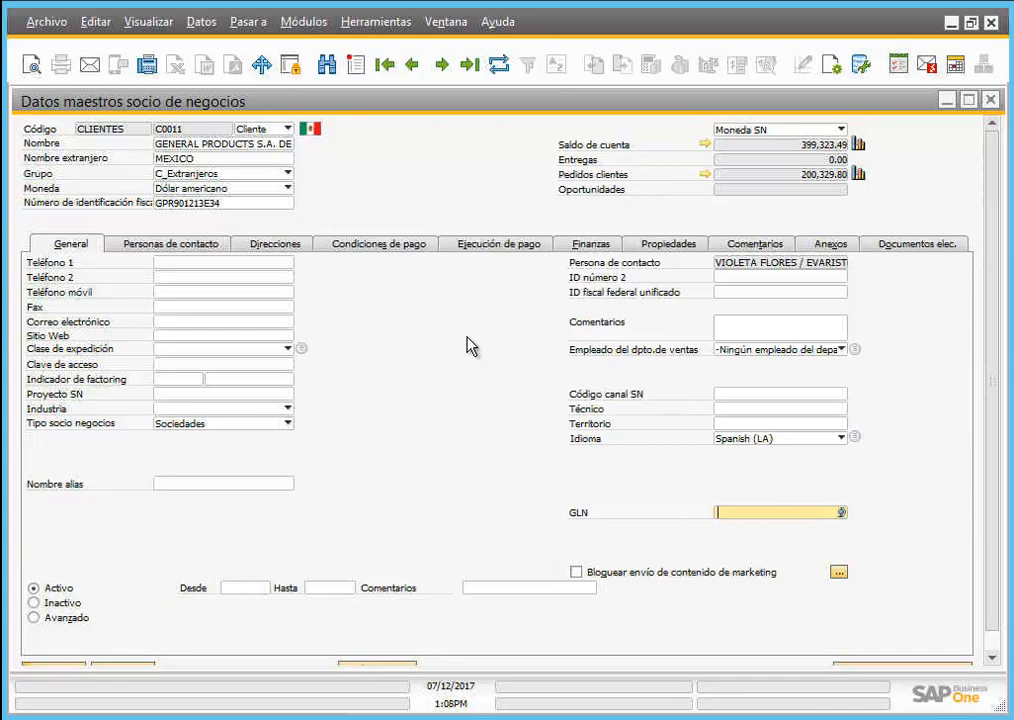
pyautogui.click(214, 145)
pyautogui.hotkey('ctrl', 'c')
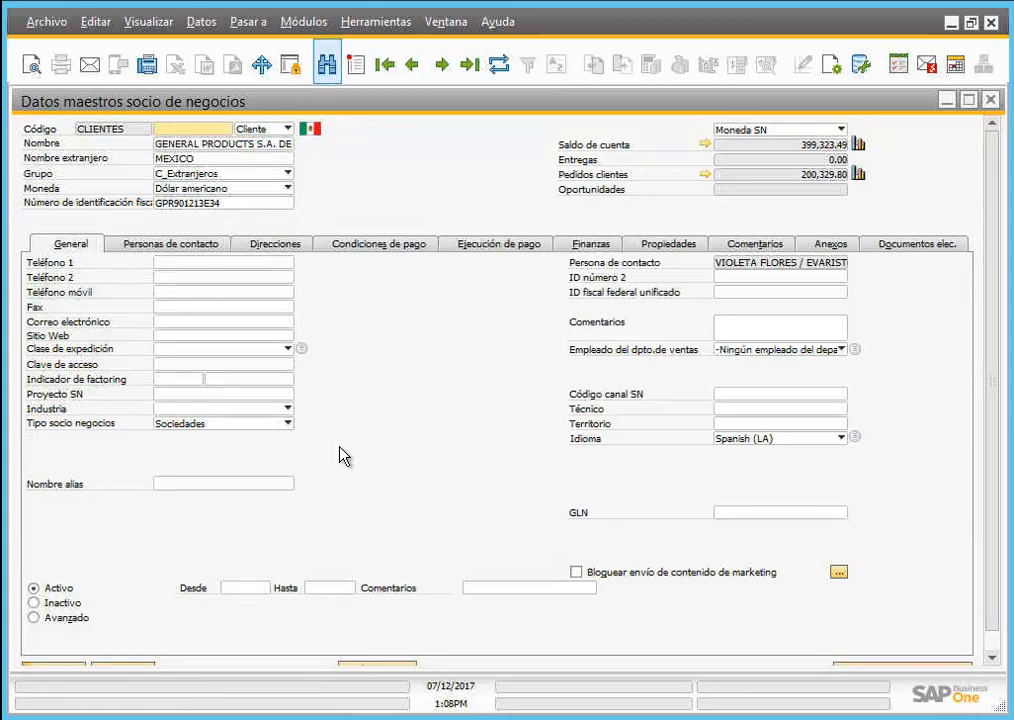
# Step: In search mode, paste the copied full name as the name criterion and run the search
pyautogui.press('Tab')
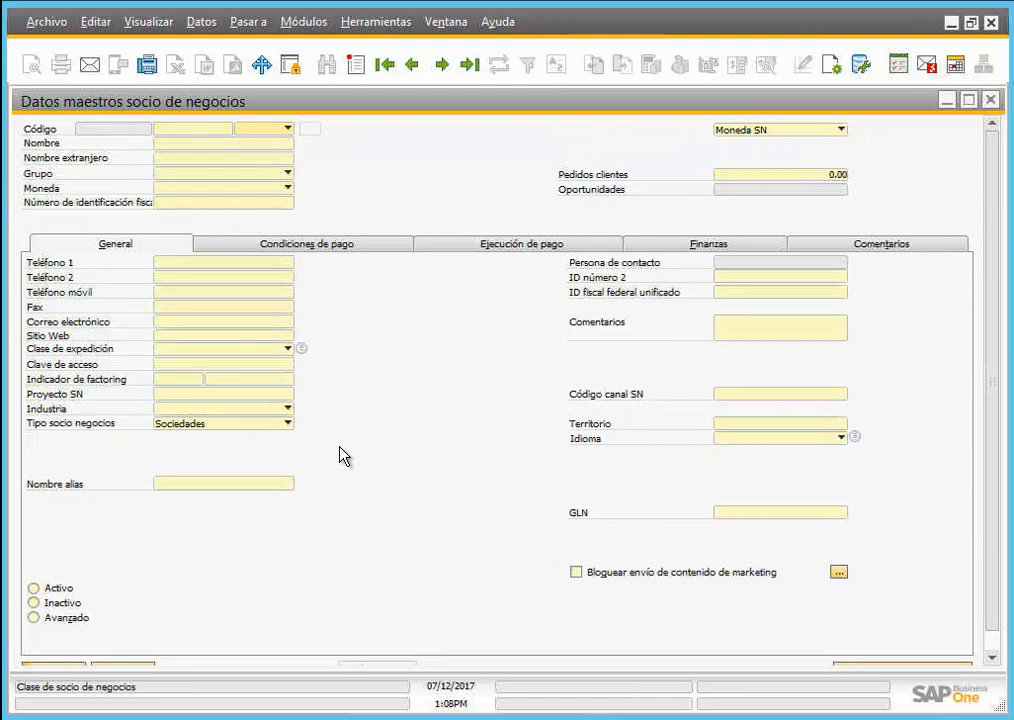
pyautogui.press('Tab')
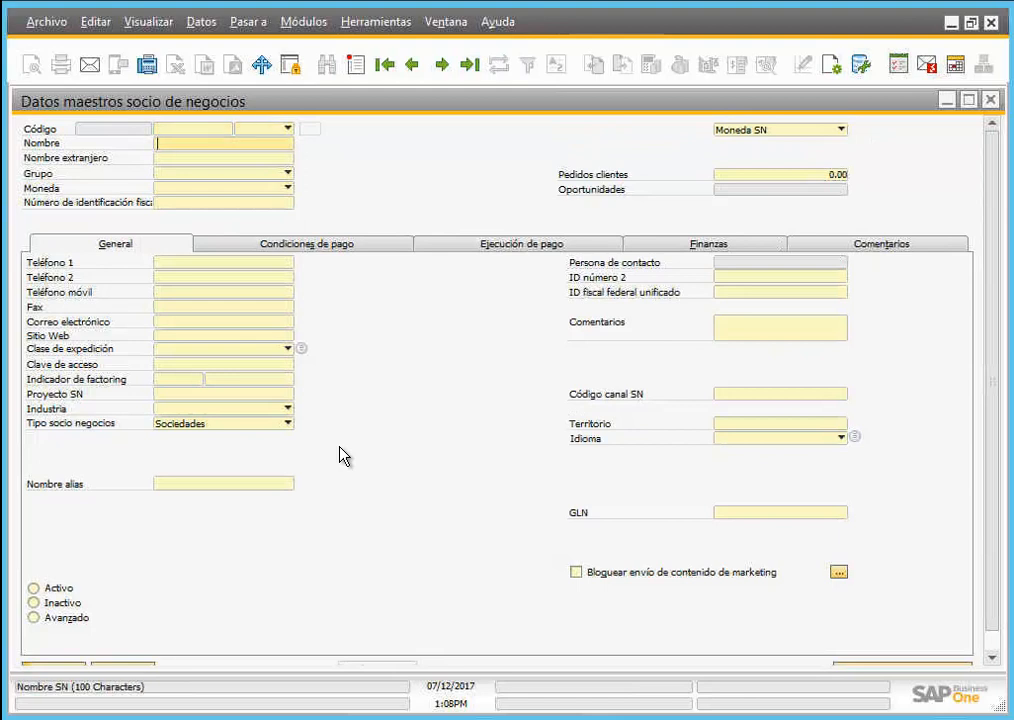
pyautogui.hotkey('ctrl', 'v')
pyautogui.press('Return')
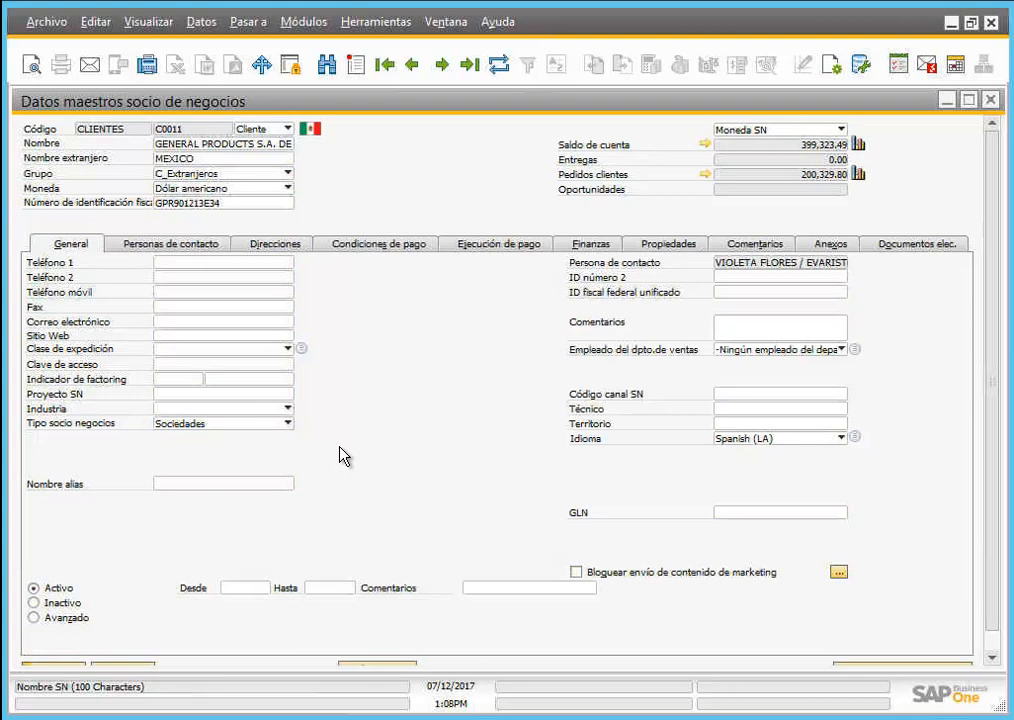
# Step: Search the business partners by the partial name GENERAL PRODUCTS, cancel the results list, and close the master data form
pyautogui.moveTo(163, 148); pyautogui.dragTo(248, 148)
pyautogui.click(328, 68)
pyautogui.click(227, 143)
pyautogui.write('GENERAL PRODUC')
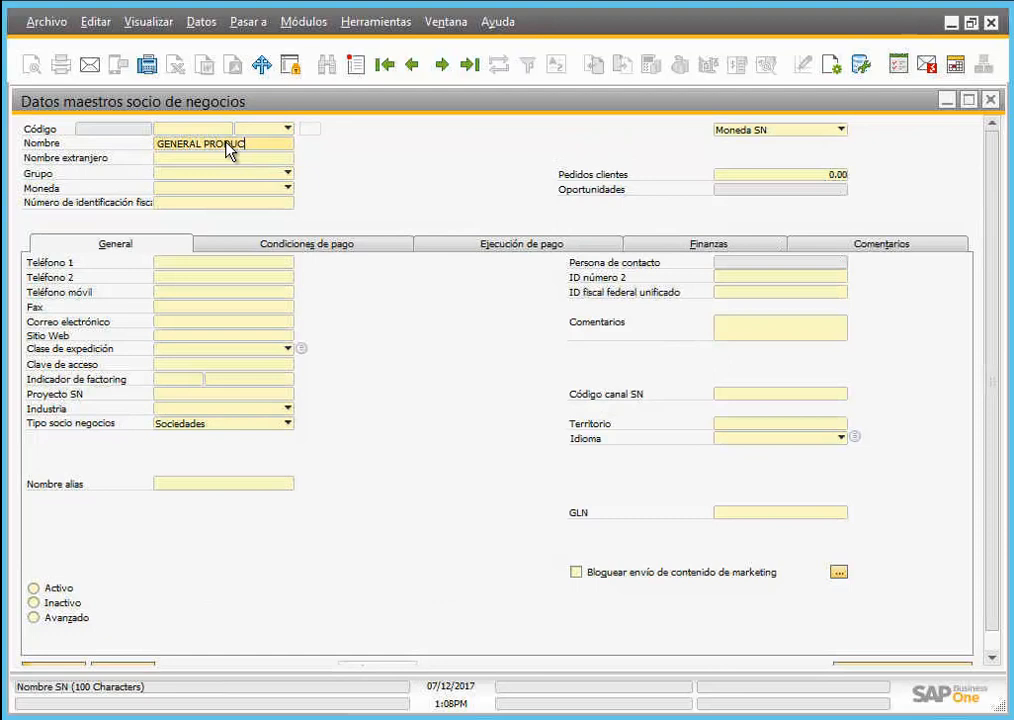
pyautogui.write('TS')
pyautogui.press('Return')
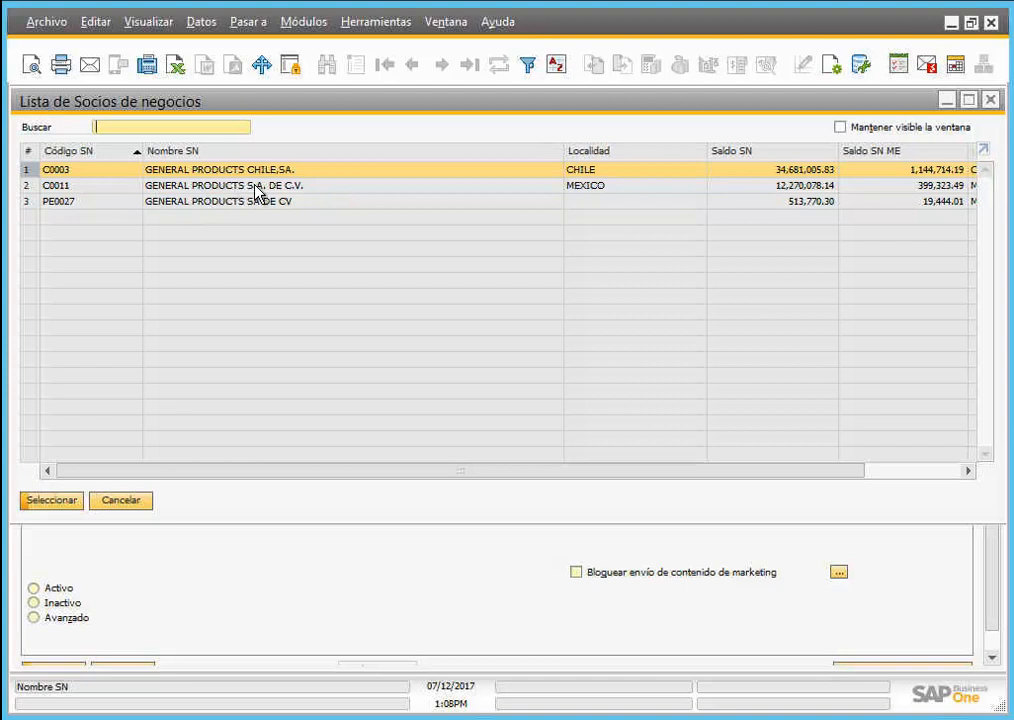
pyautogui.click(119, 501)
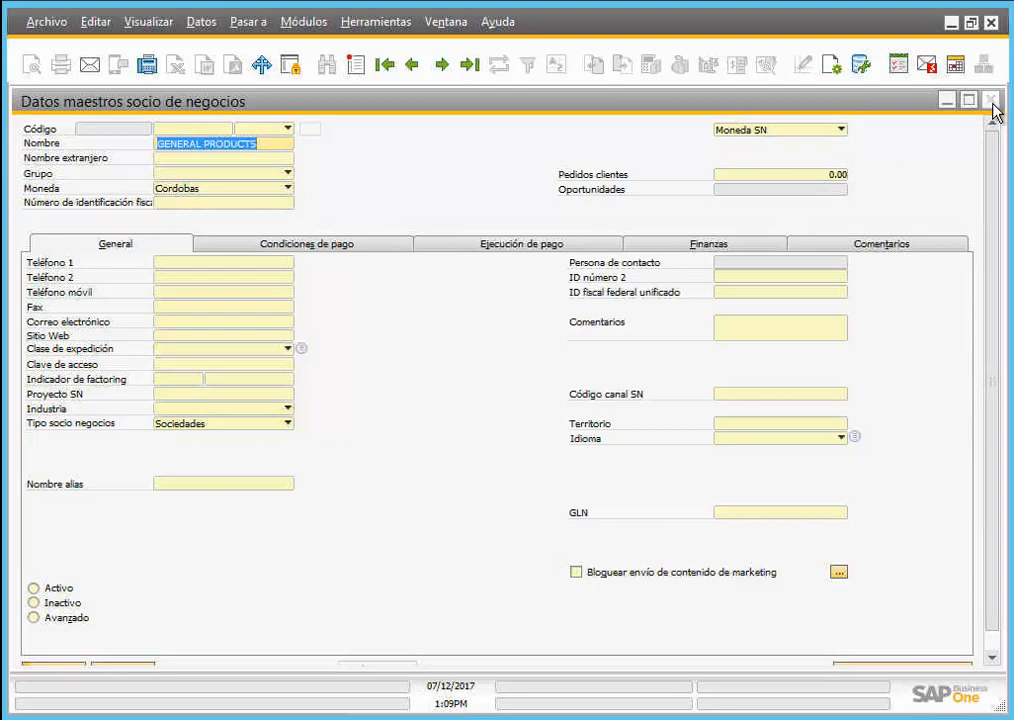
pyautogui.press('Escape')
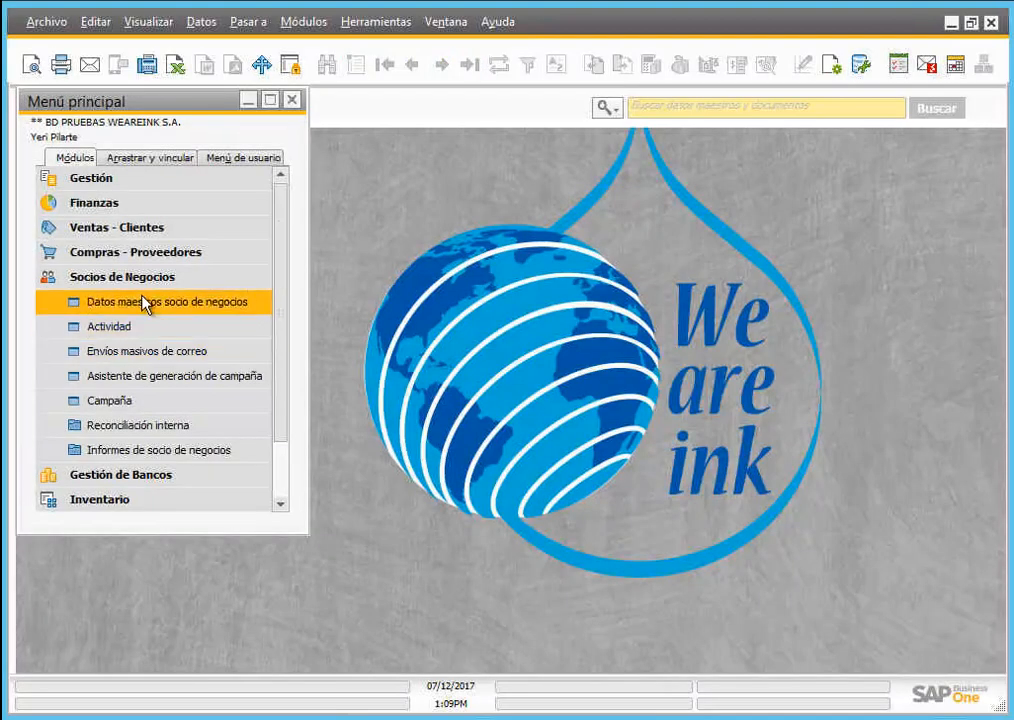
# Step: Reopen Datos maestros socio de negocios, search all codes with the wildcard *, and cancel both the list and the form
pyautogui.click(140, 303)
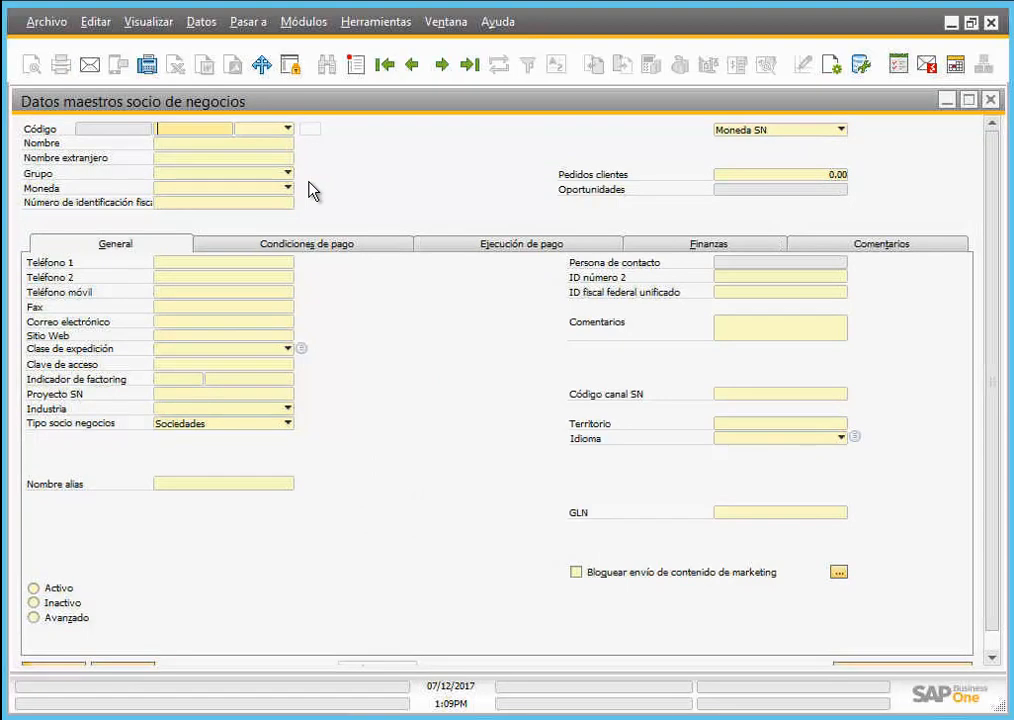
pyautogui.write('*')
pyautogui.press('Return')
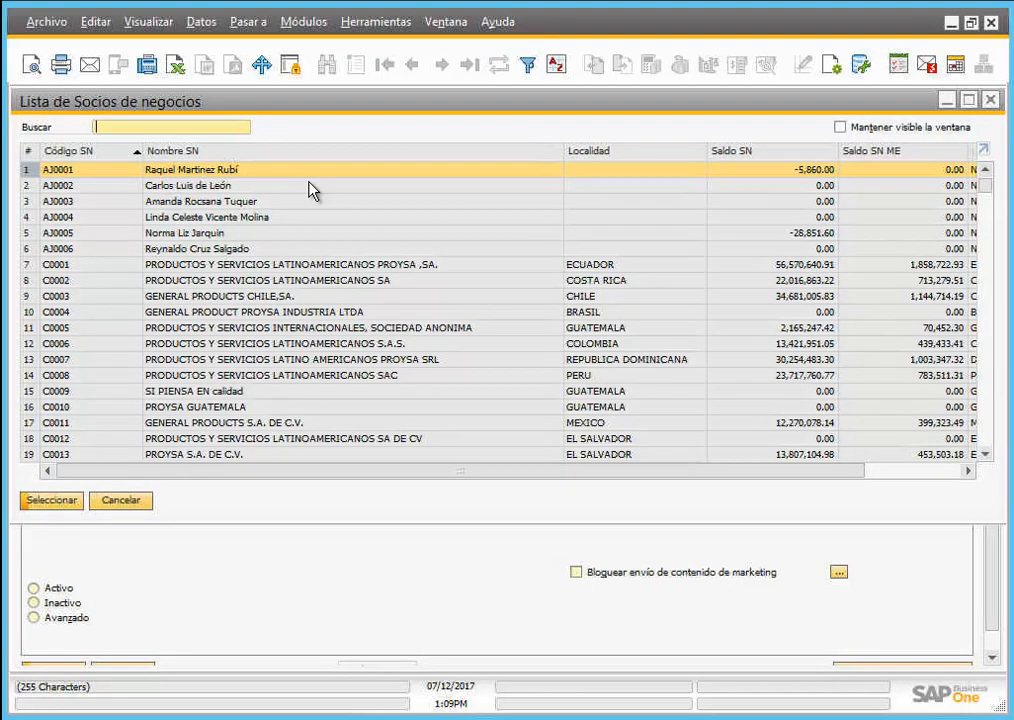
pyautogui.click(114, 503)
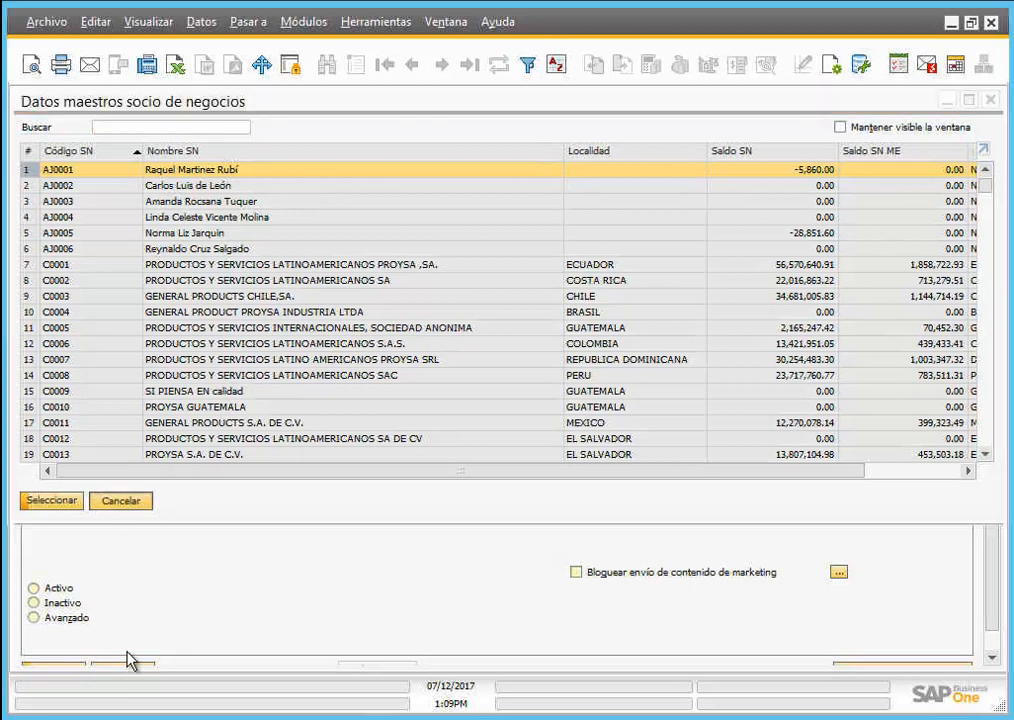
pyautogui.click(129, 664)
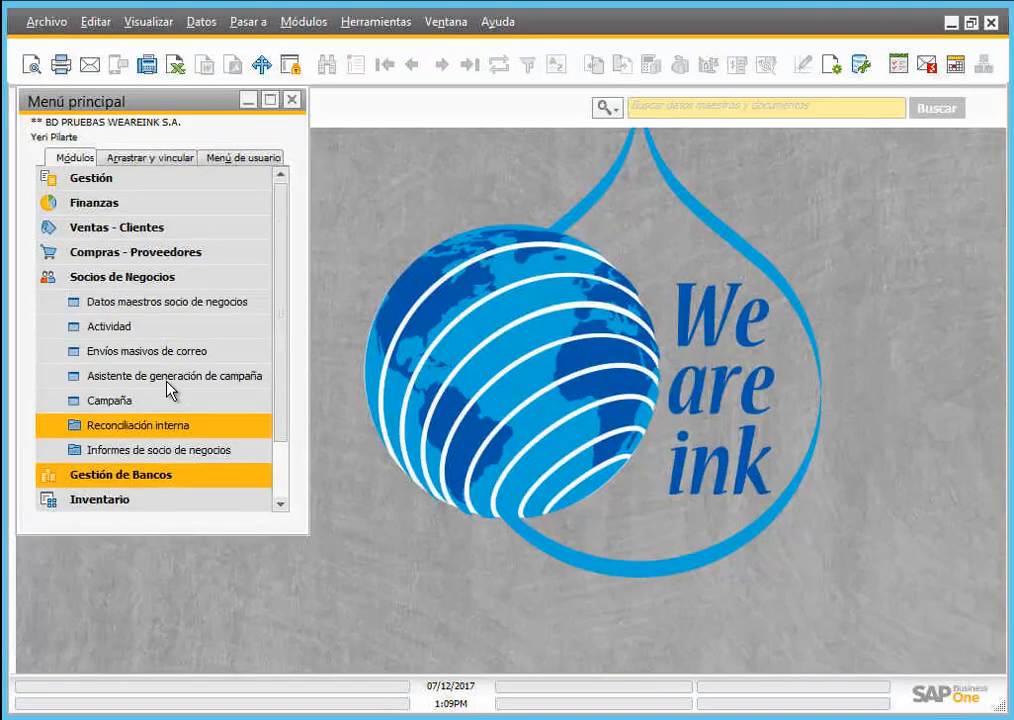
# Step: Open a new Orden de venta, look up all customers with the wildcard * in the Cliente field, and cancel the list
pyautogui.click(120, 279)
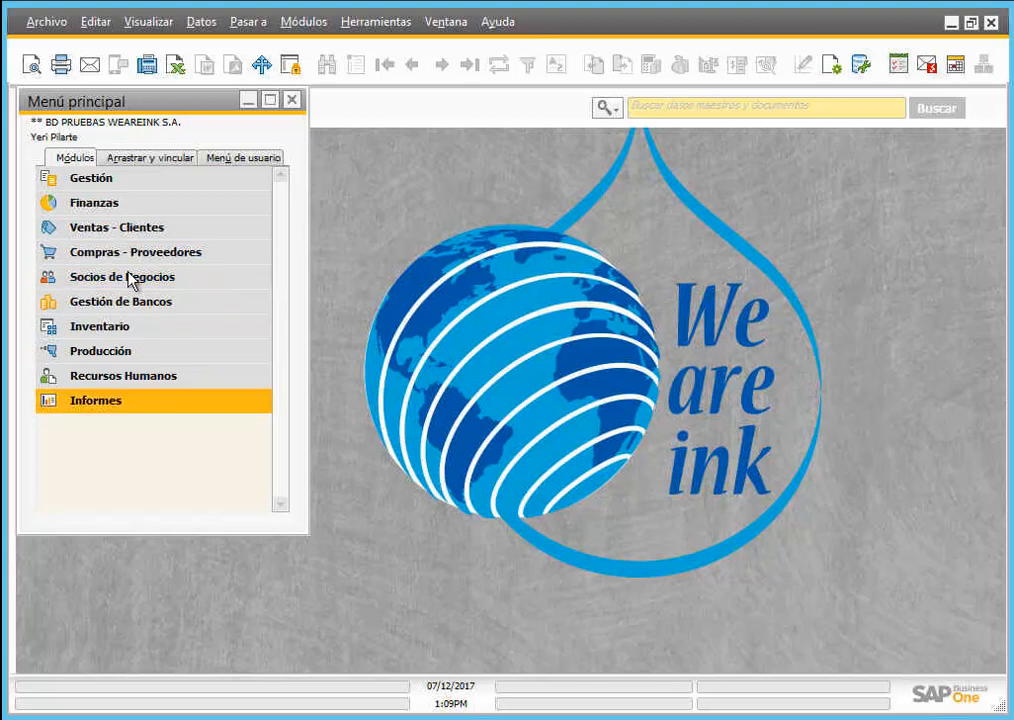
pyautogui.click(117, 227)
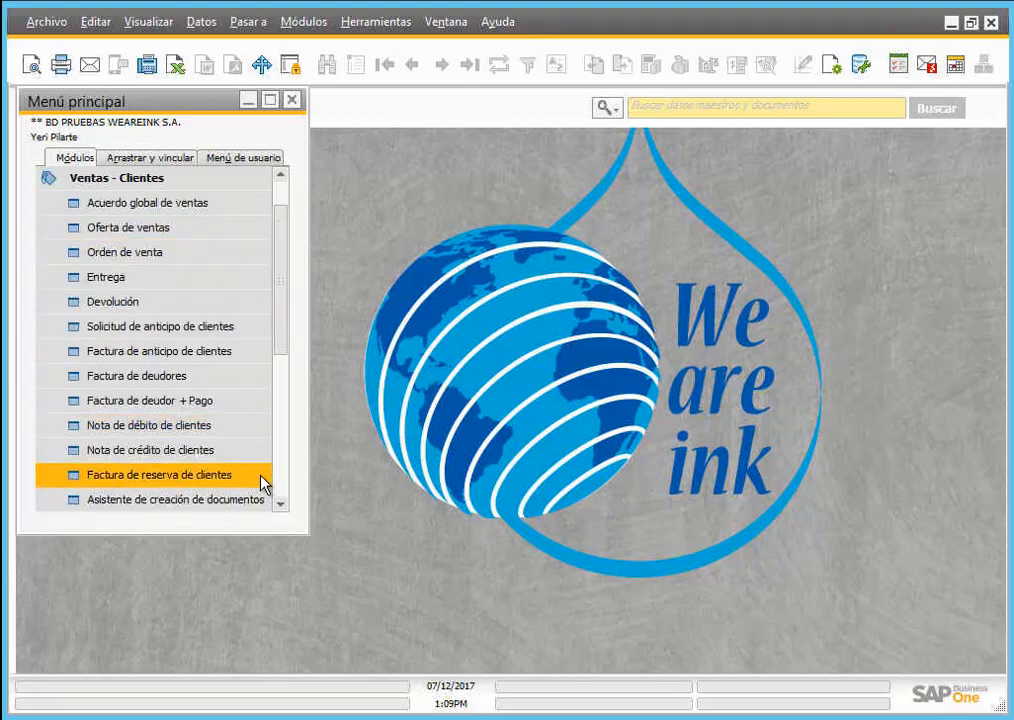
pyautogui.click(172, 254)
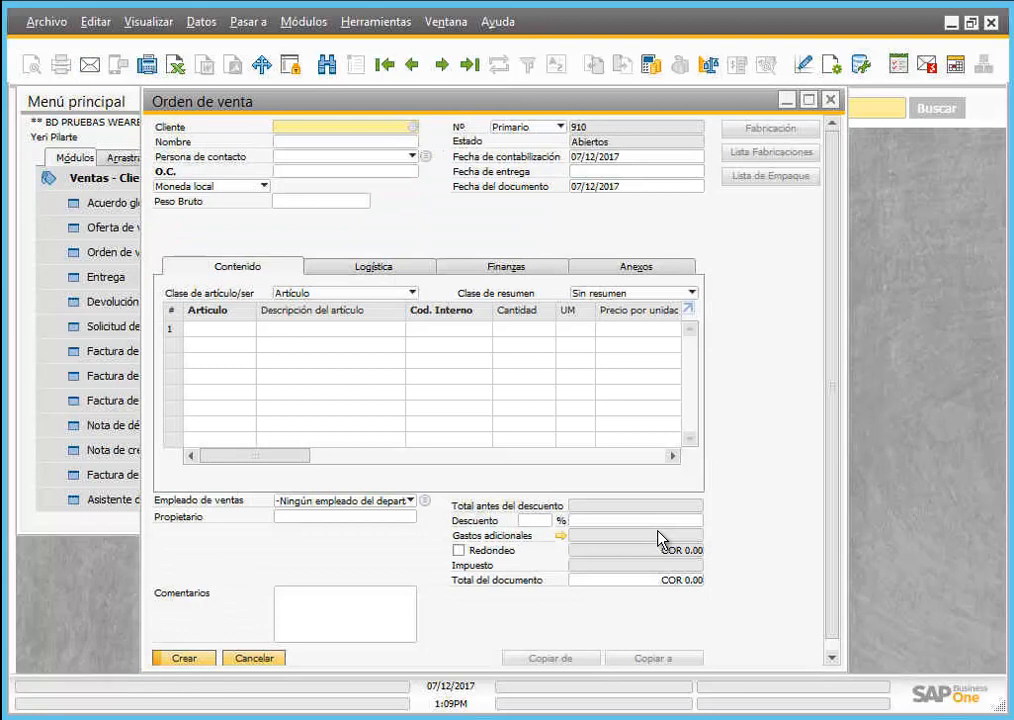
pyautogui.write('*')
pyautogui.press('Tab')
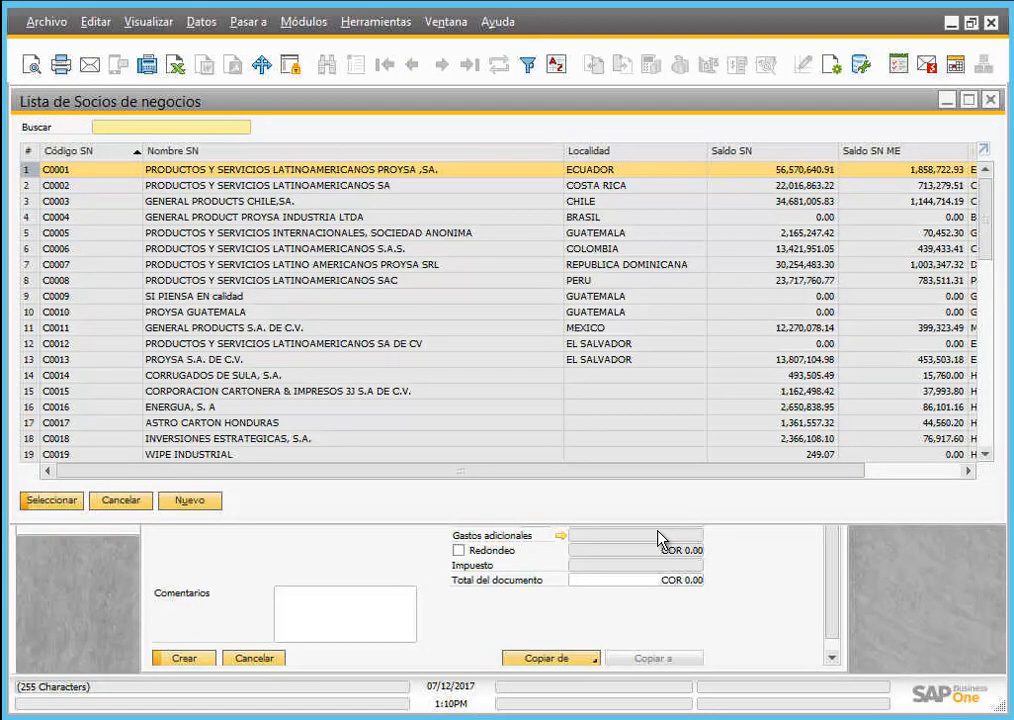
pyautogui.press('Escape')
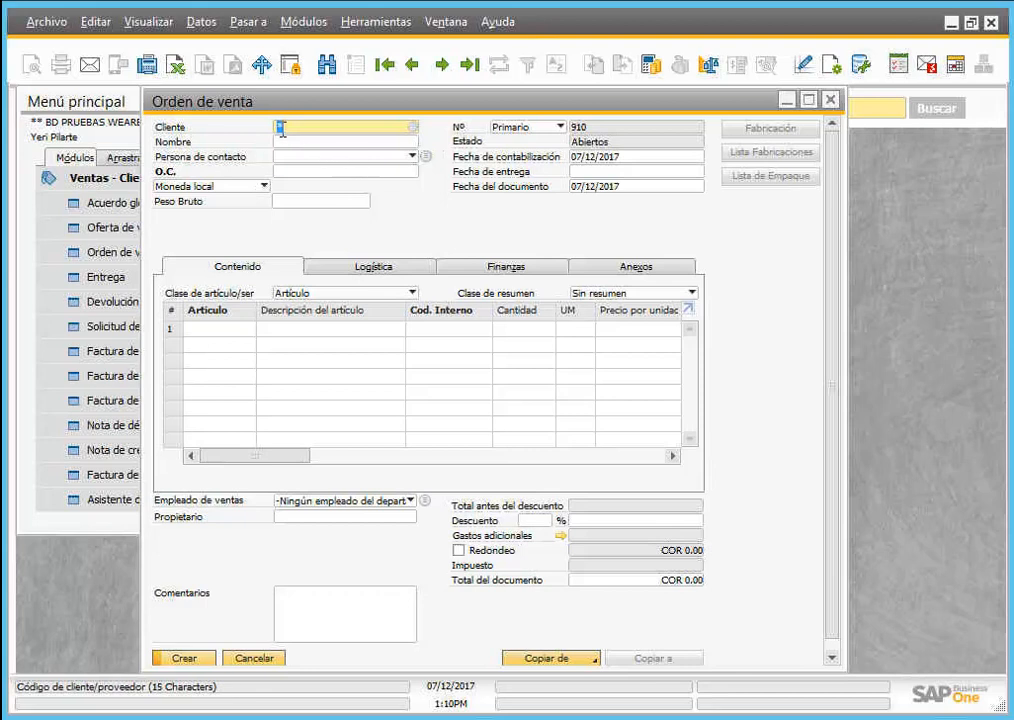
# Step: Clear the wildcard from the Cliente field, look up all customers with the field empty, and cancel the list
pyautogui.press('BackSpace')
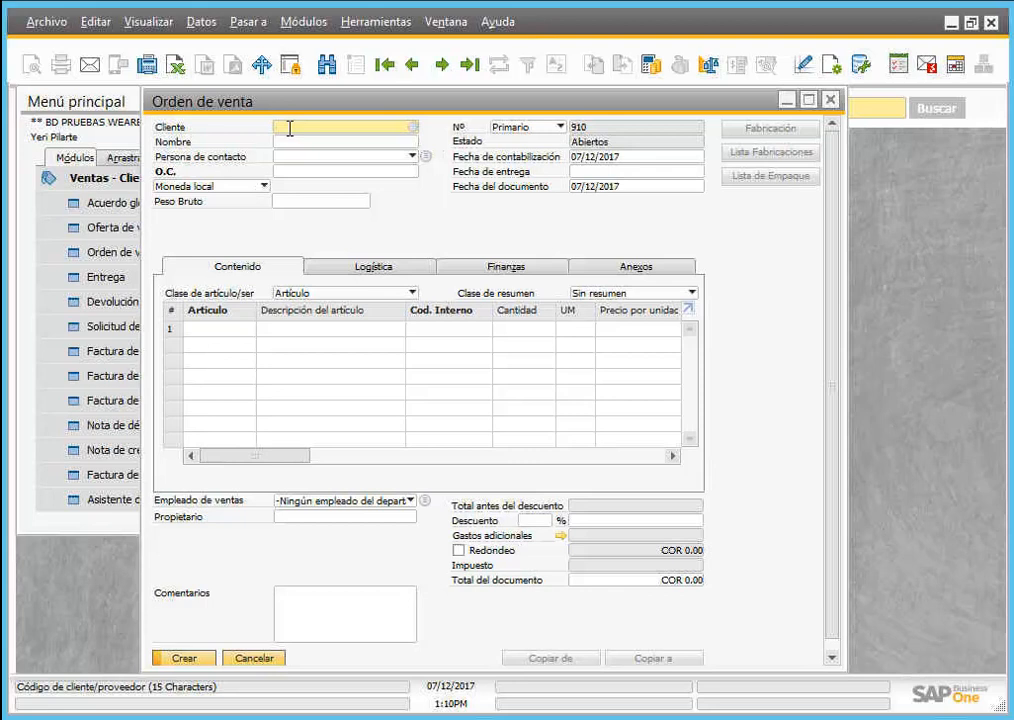
pyautogui.press('Tab')
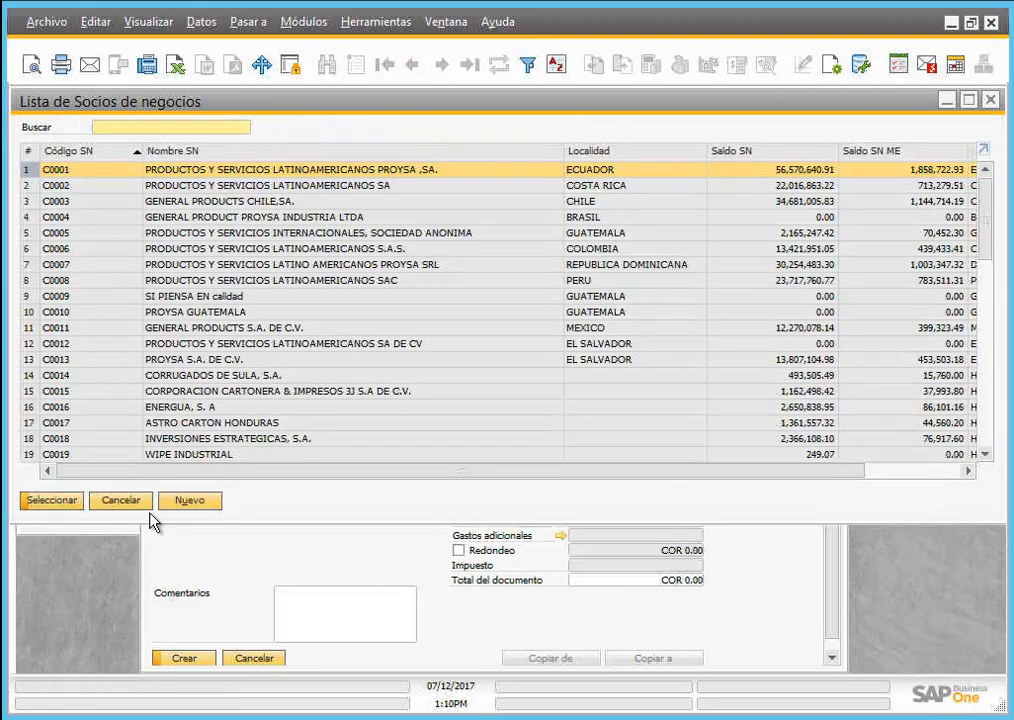
pyautogui.click(130, 503)
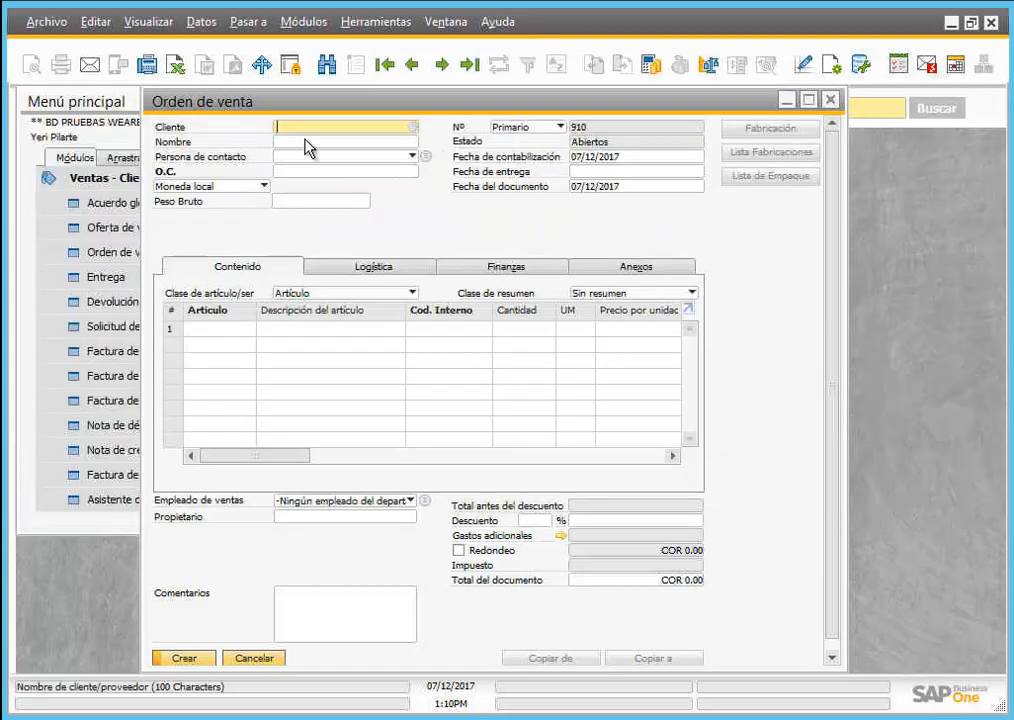
# Step: Search the order's Nombre field for the partial name GENERAL PRO and choose GENERAL PRODUCTS CHILE,SA. as the customer
pyautogui.click(306, 140)
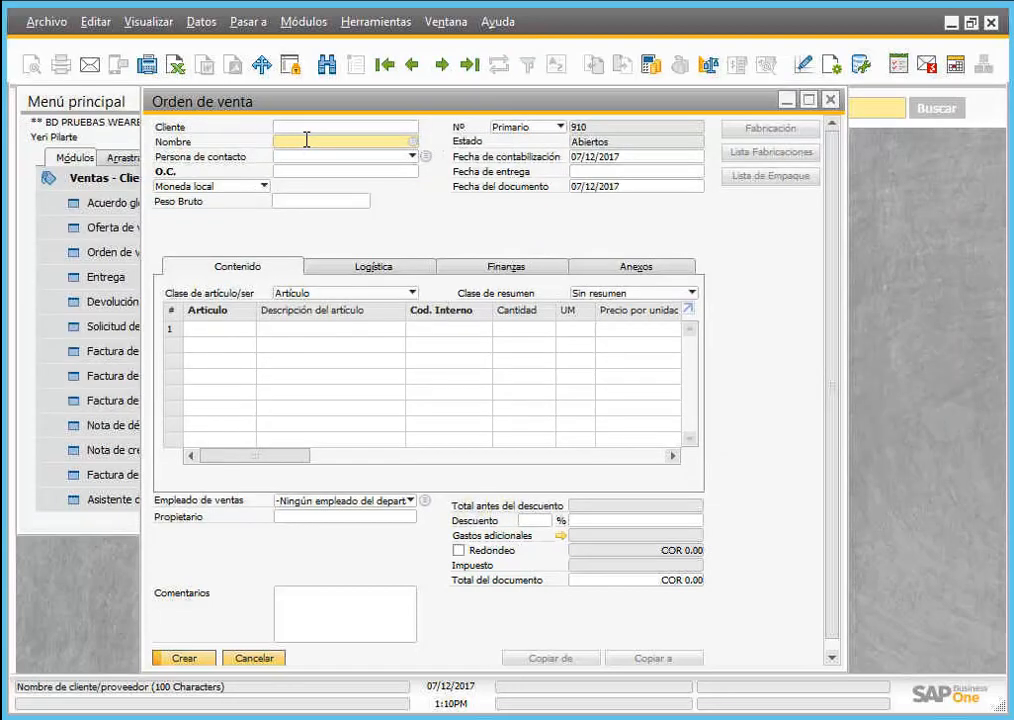
pyautogui.write('WEA')
pyautogui.press('BackSpace')
pyautogui.press('BackSpace')
pyautogui.press('BackSpace')
pyautogui.write('GENERAL PRO')
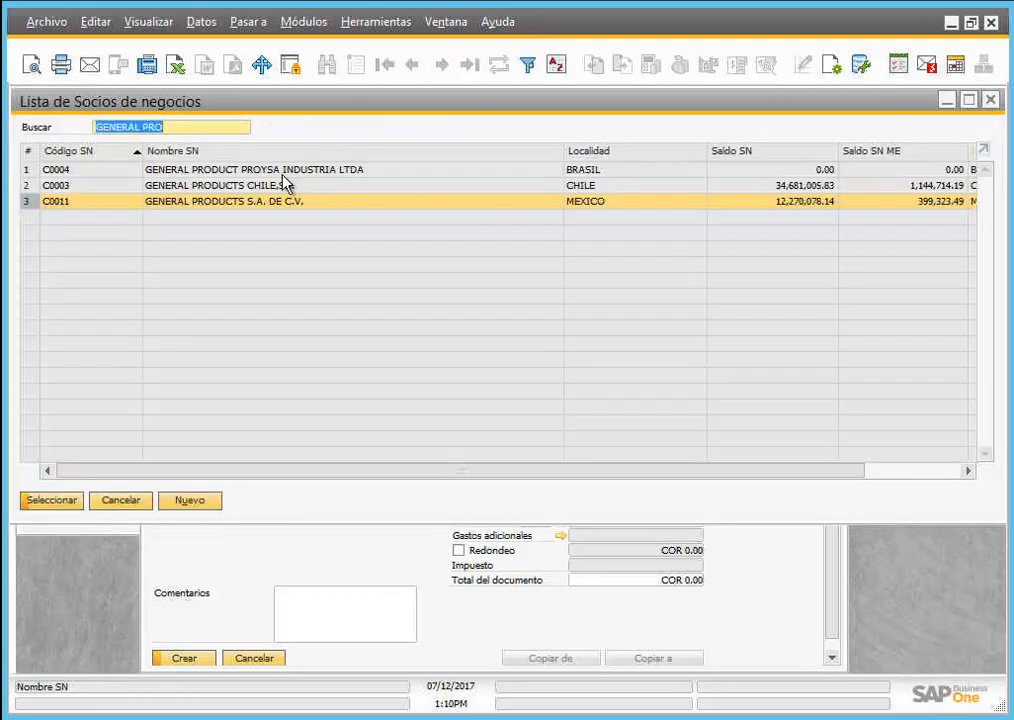
pyautogui.click(275, 186)
pyautogui.doubleClick(275, 186)
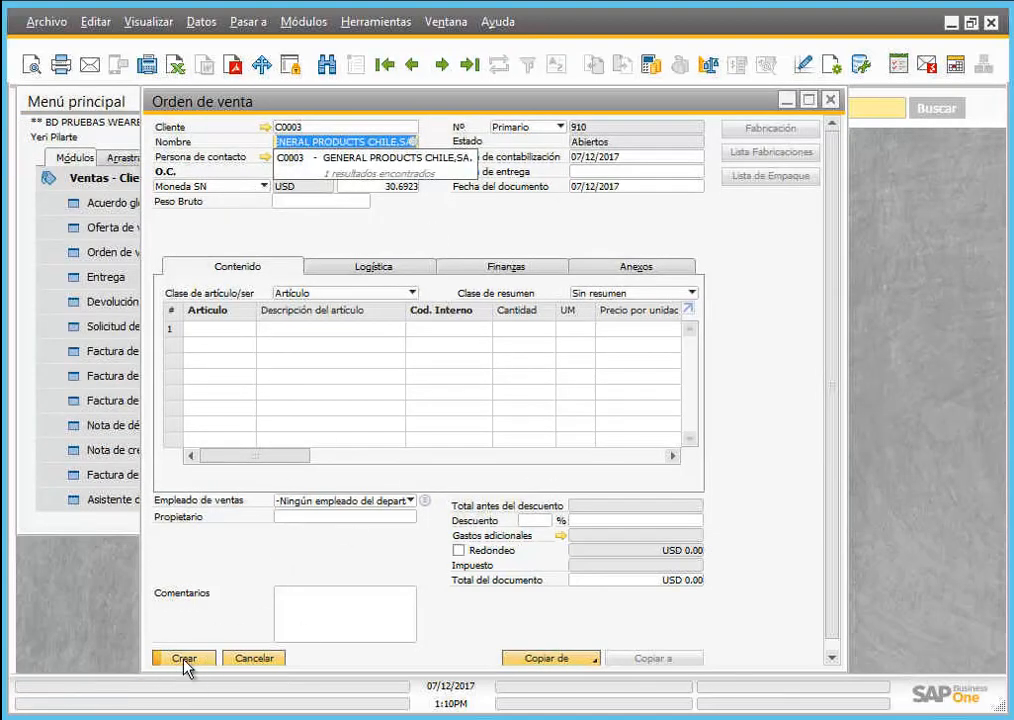
pyautogui.click(630, 236)
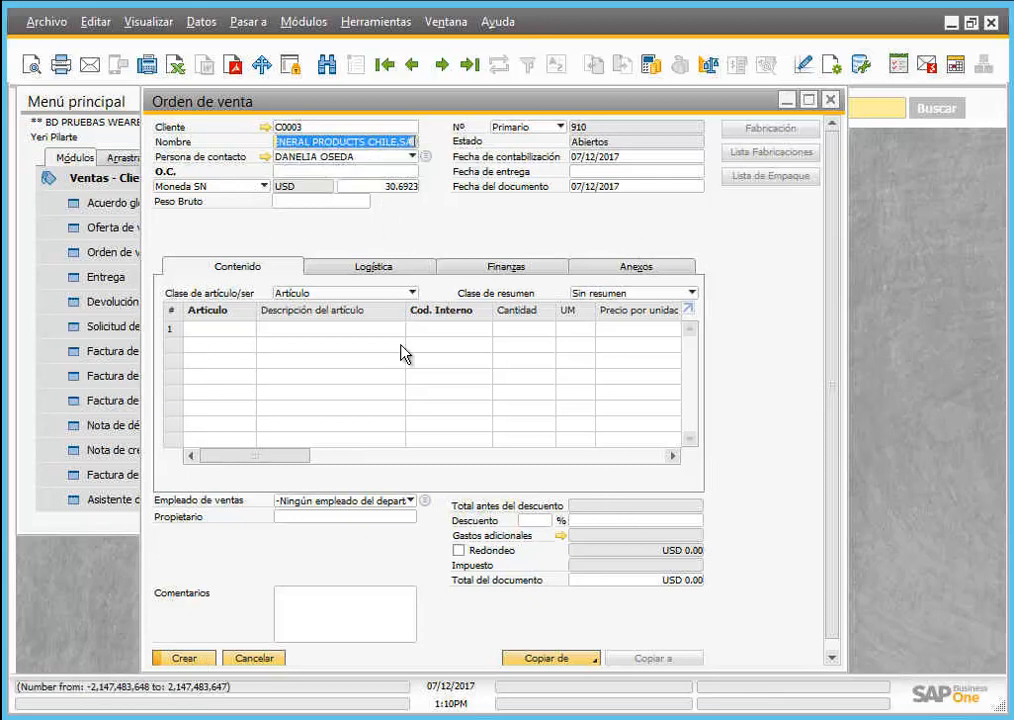
pyautogui.click(191, 658)
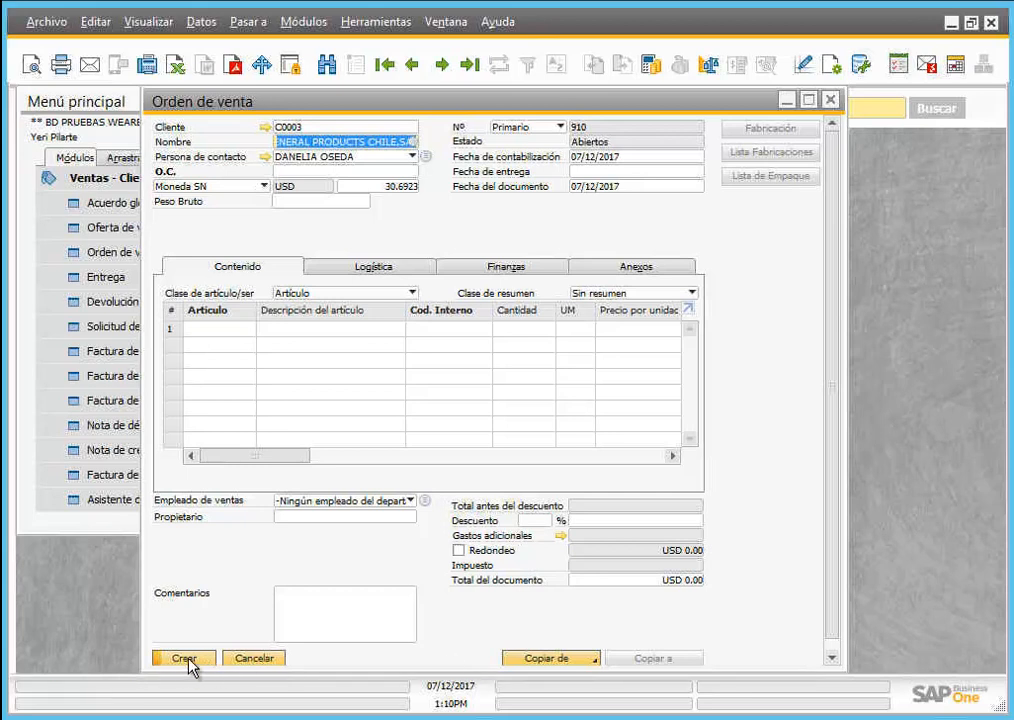
# Step: Open Datos maestros de artículo from the Inventario module to view its search form, and cancel it
pyautogui.click(306, 27)
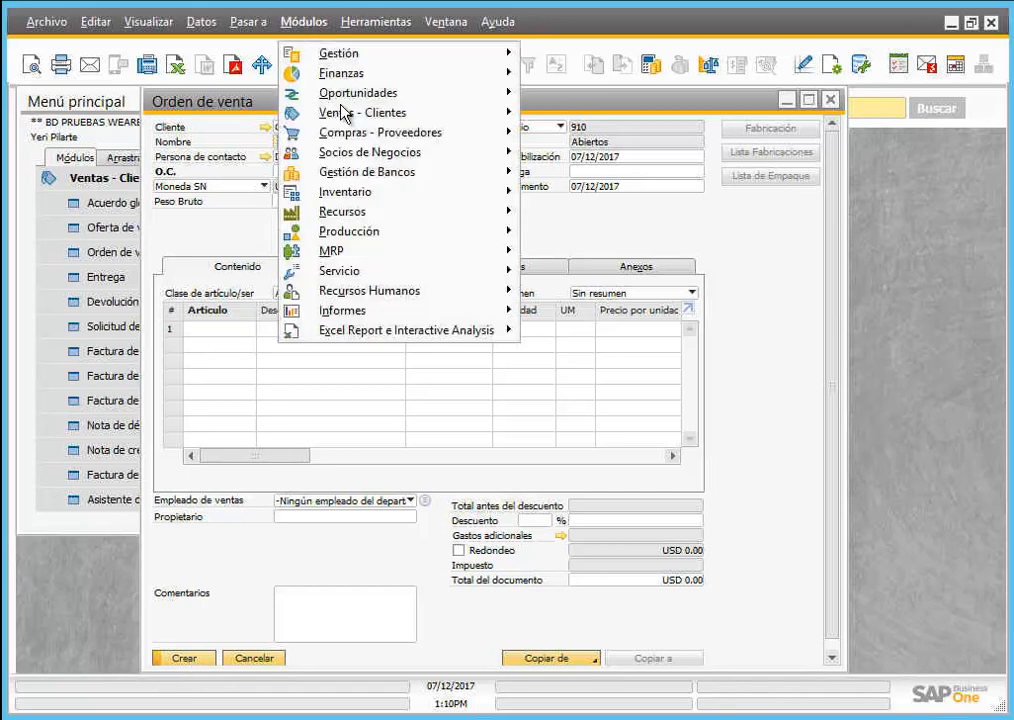
pyautogui.moveTo(407, 193)
pyautogui.click(587, 196)
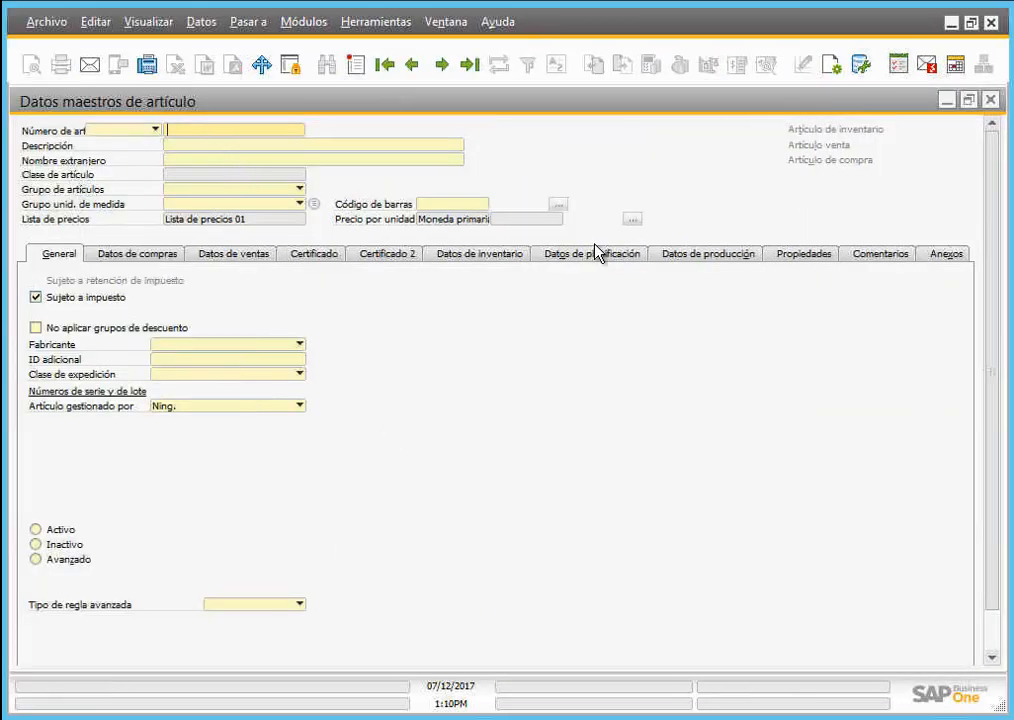
pyautogui.moveTo(991, 410); pyautogui.dragTo(991, 543)
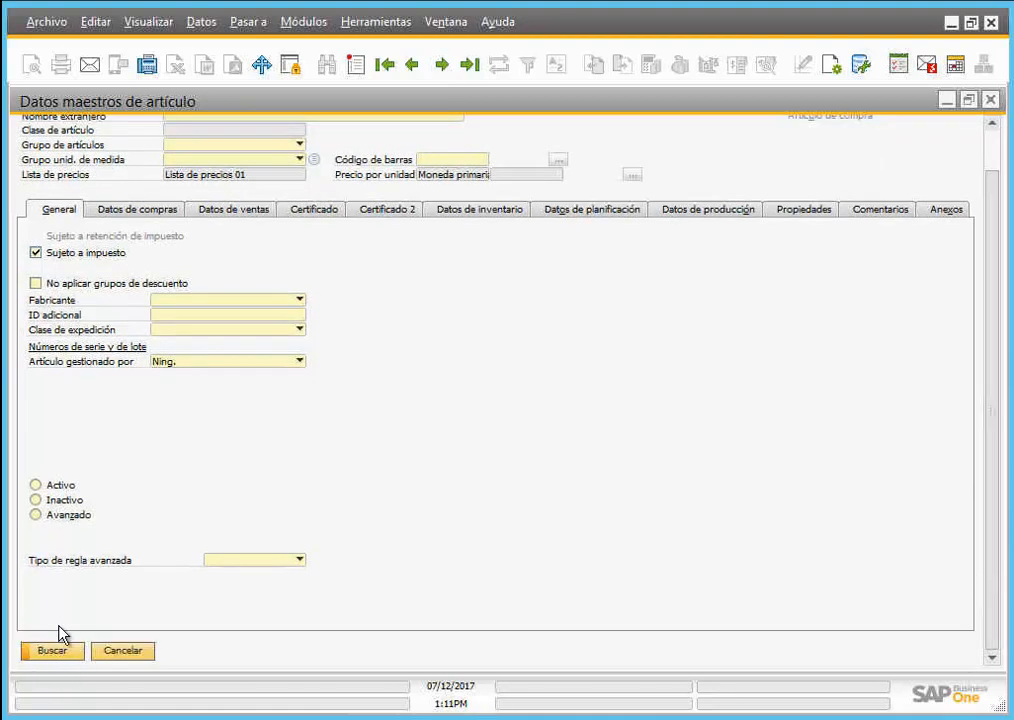
pyautogui.click(128, 653)
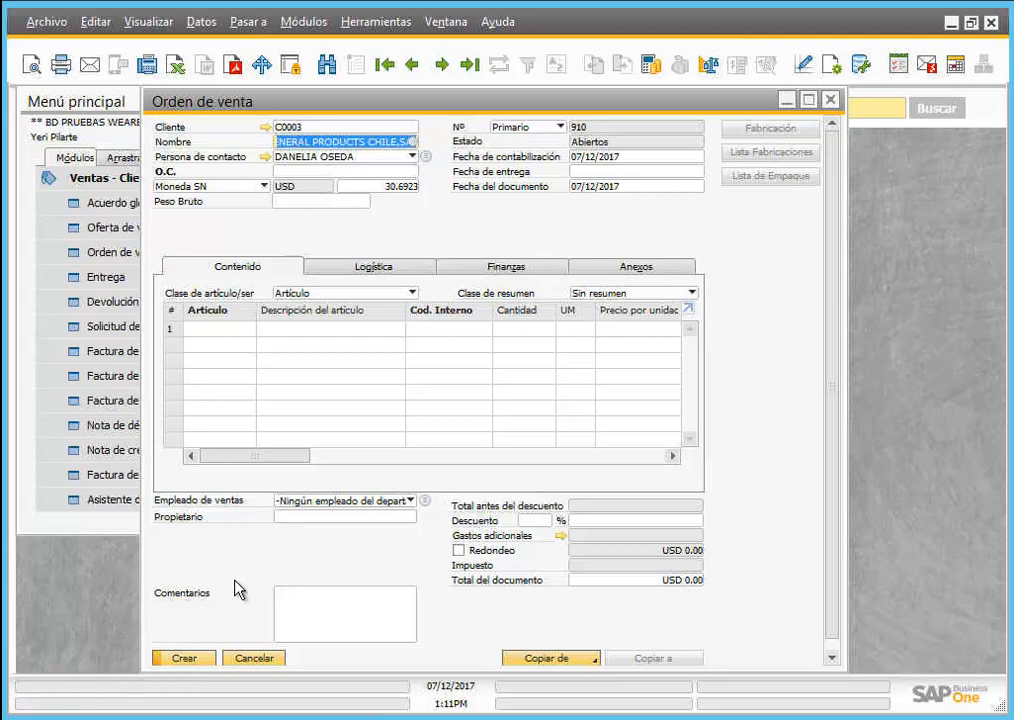
# Step: Try to create the sales order without a Fecha de entrega, and close it without saving the changes
pyautogui.press('Tab')
pyautogui.press('Tab')
pyautogui.press('Tab')
pyautogui.press('Tab')
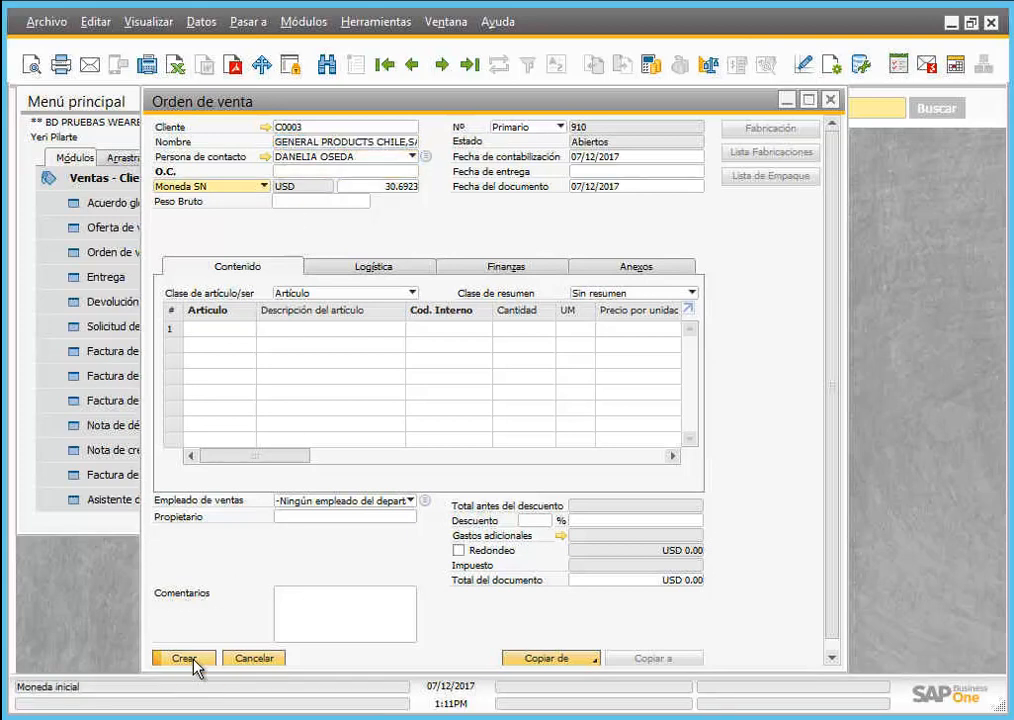
pyautogui.press('Tab')
pyautogui.press('Tab')
pyautogui.press('Tab')
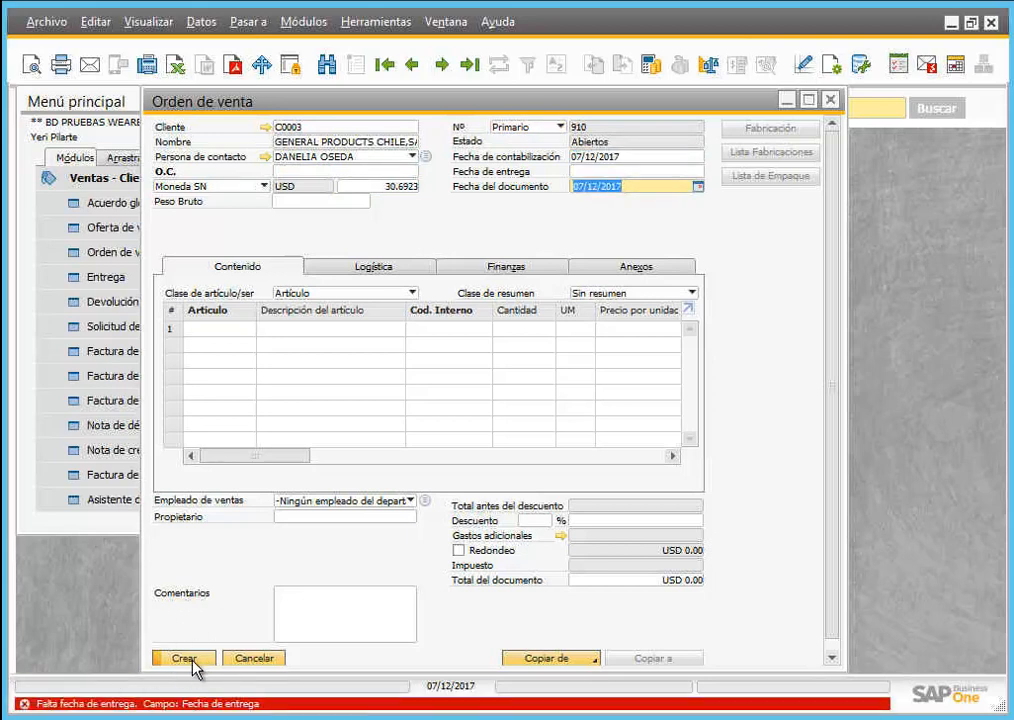
pyautogui.click(830, 101)
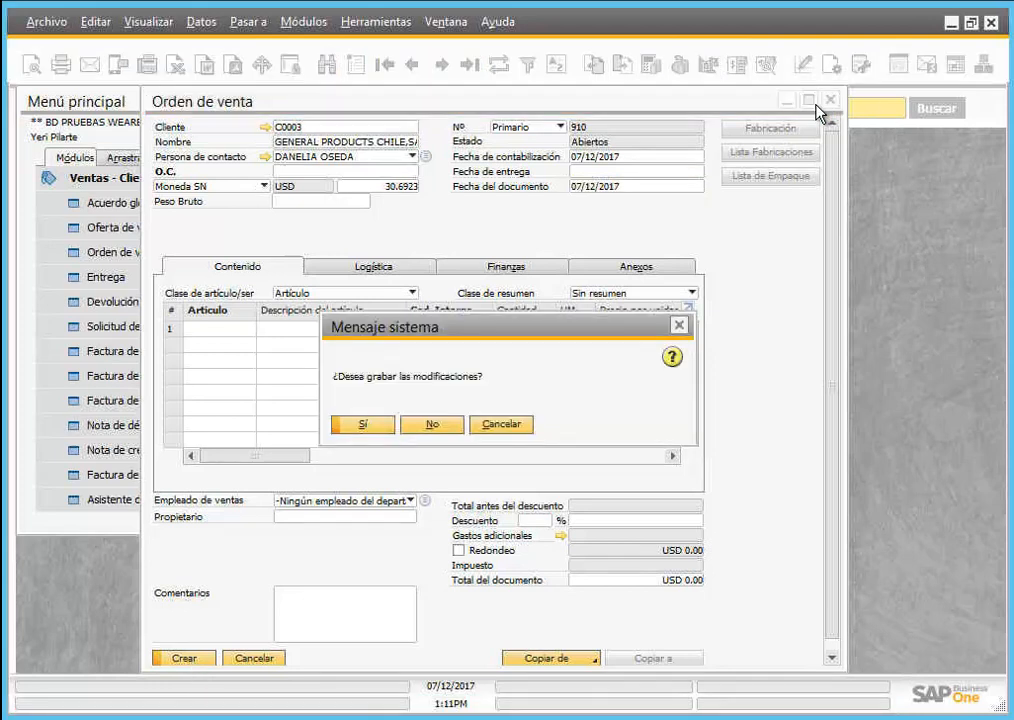
pyautogui.click(433, 424)
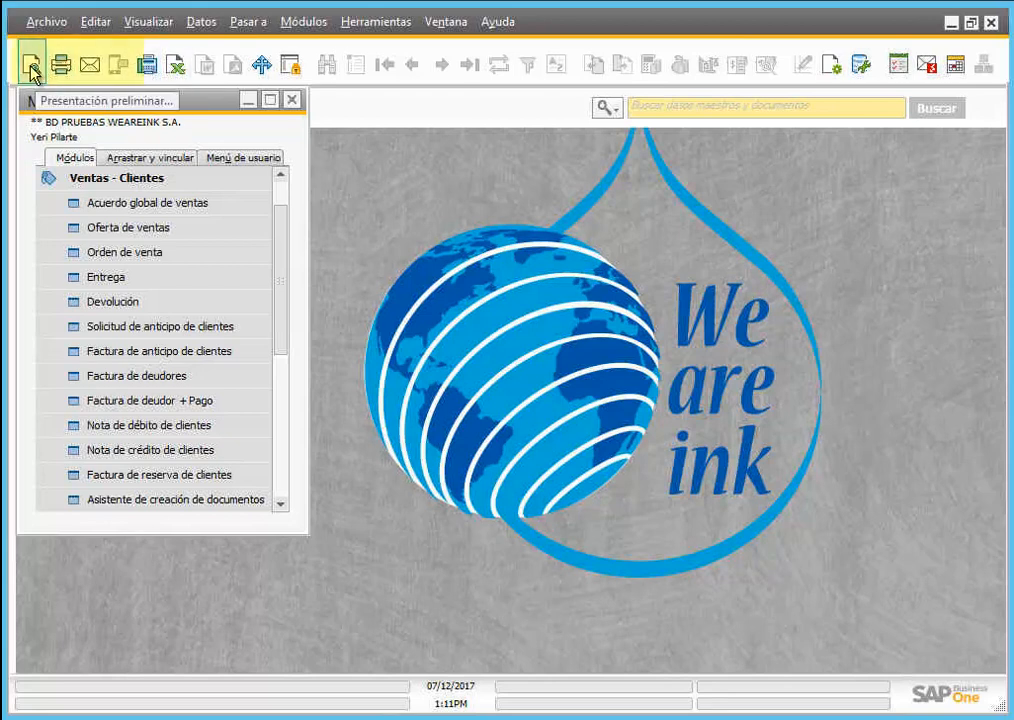
# Step: Open Factura de deudores in the Ventas - Clientes module and go to the previous invoice record
pyautogui.click(78, 180)
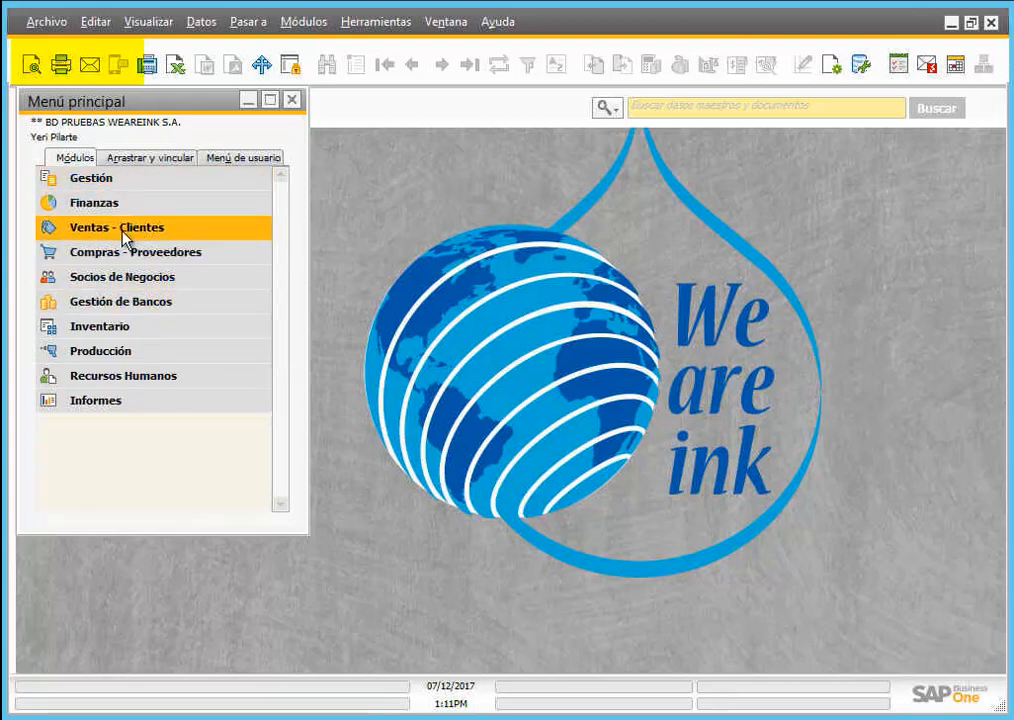
pyautogui.click(124, 232)
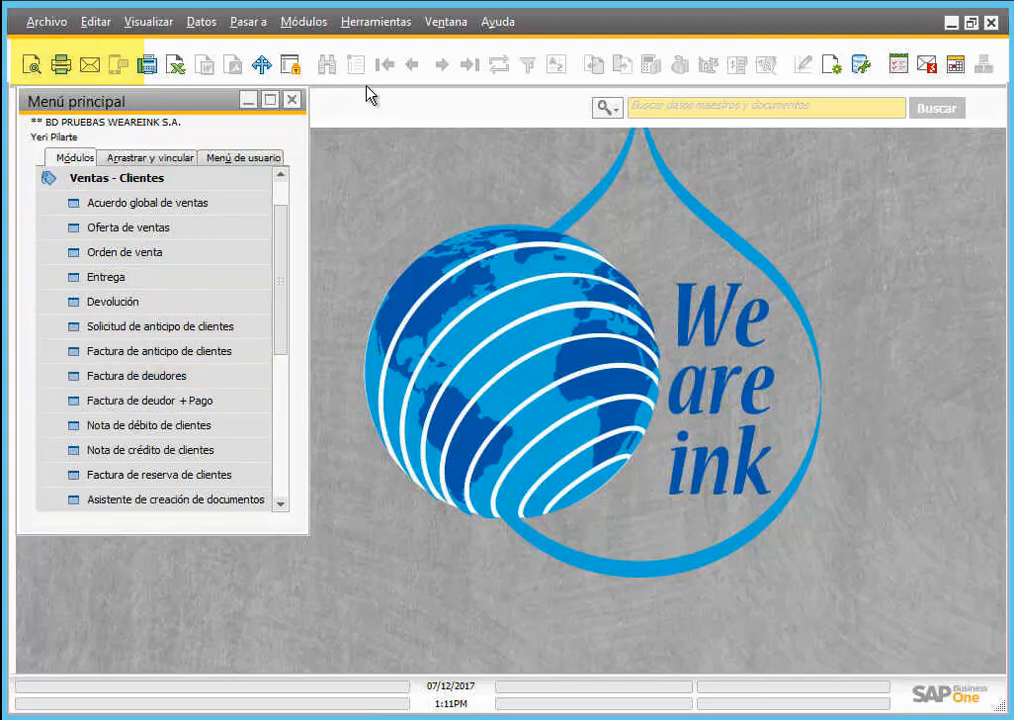
pyautogui.click(415, 70)
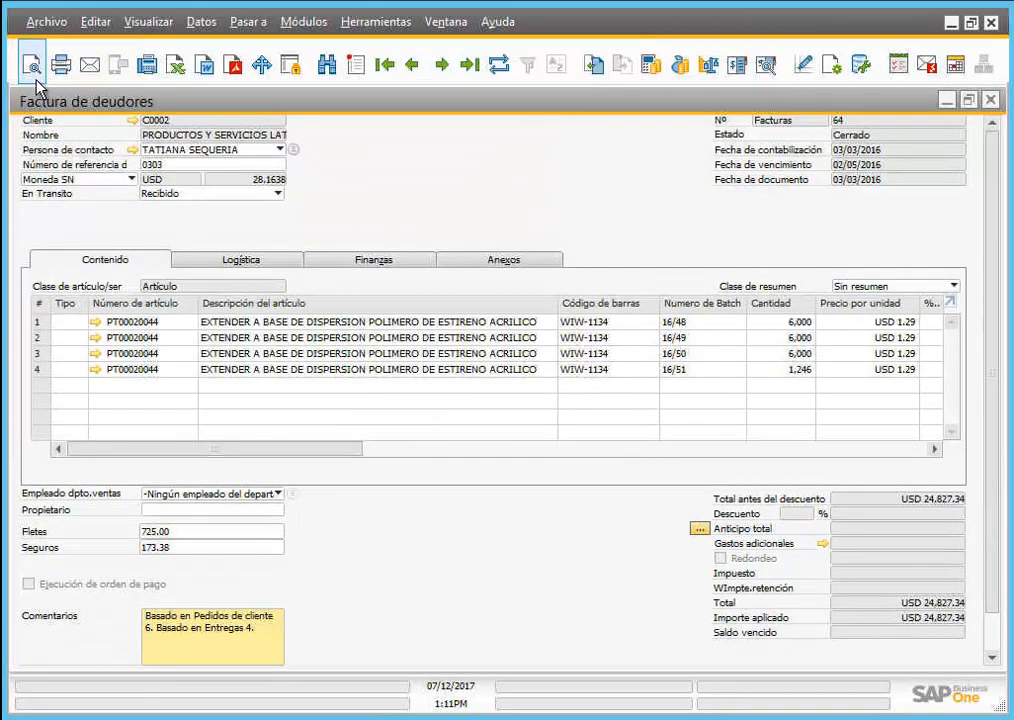
# Step: Show the print preview of the invoice with the Sólo factura option, and close both the preview and the invoice
pyautogui.click(33, 70)
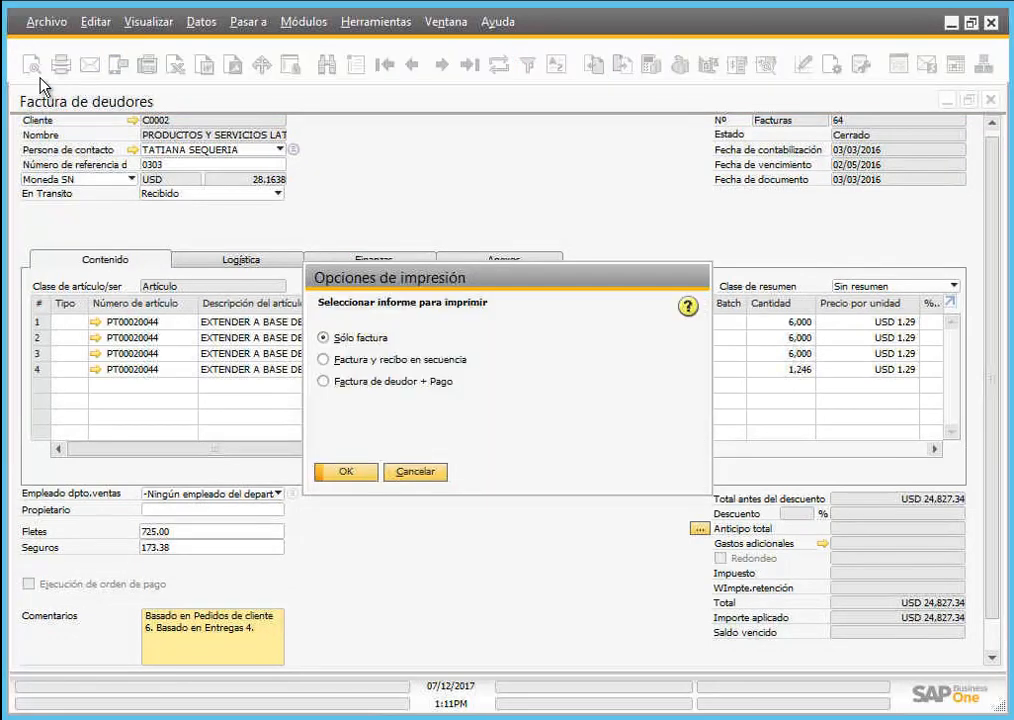
pyautogui.click(346, 473)
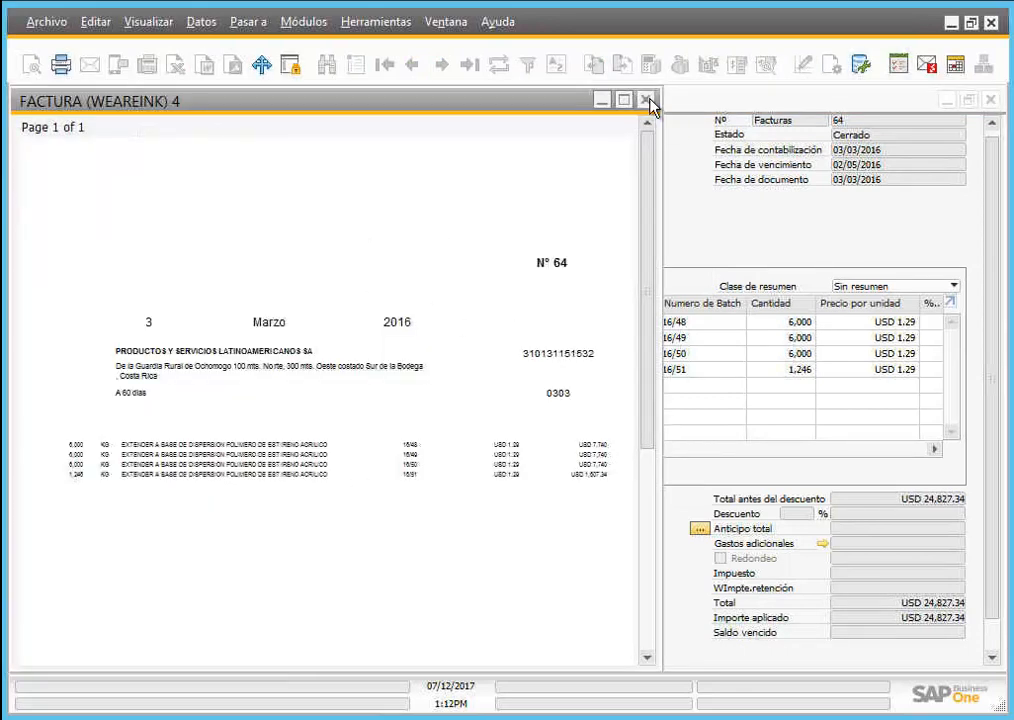
pyautogui.click(648, 101)
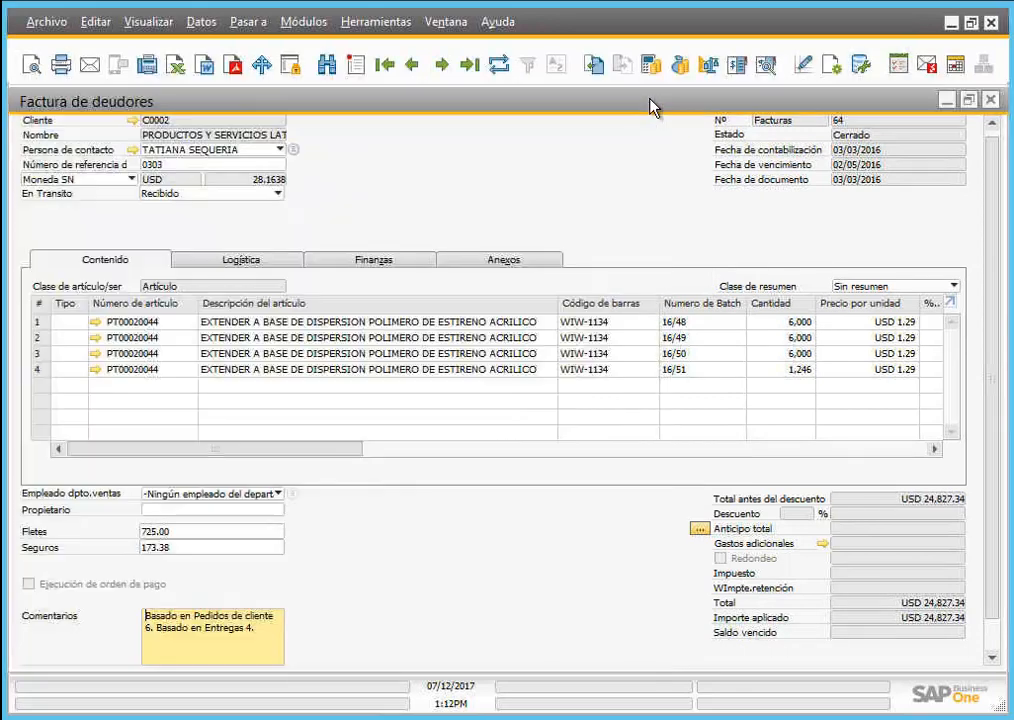
pyautogui.click(990, 100)
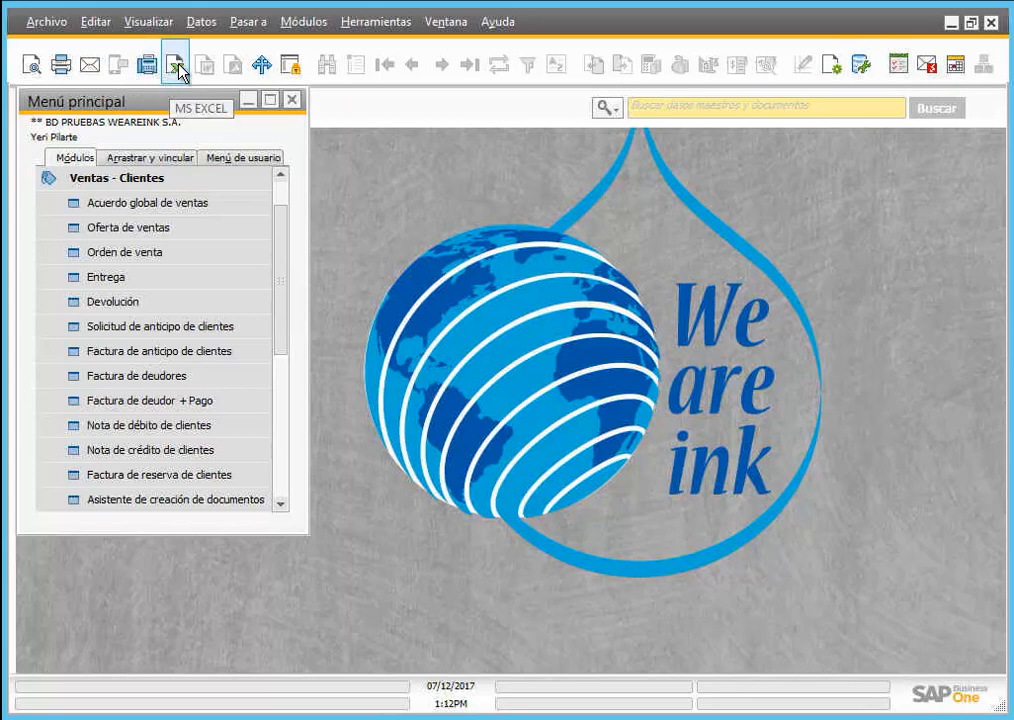
# Step: Open Datos maestros socio de negocios in the Socios de Negocios module and go to the previous record
pyautogui.click(145, 180)
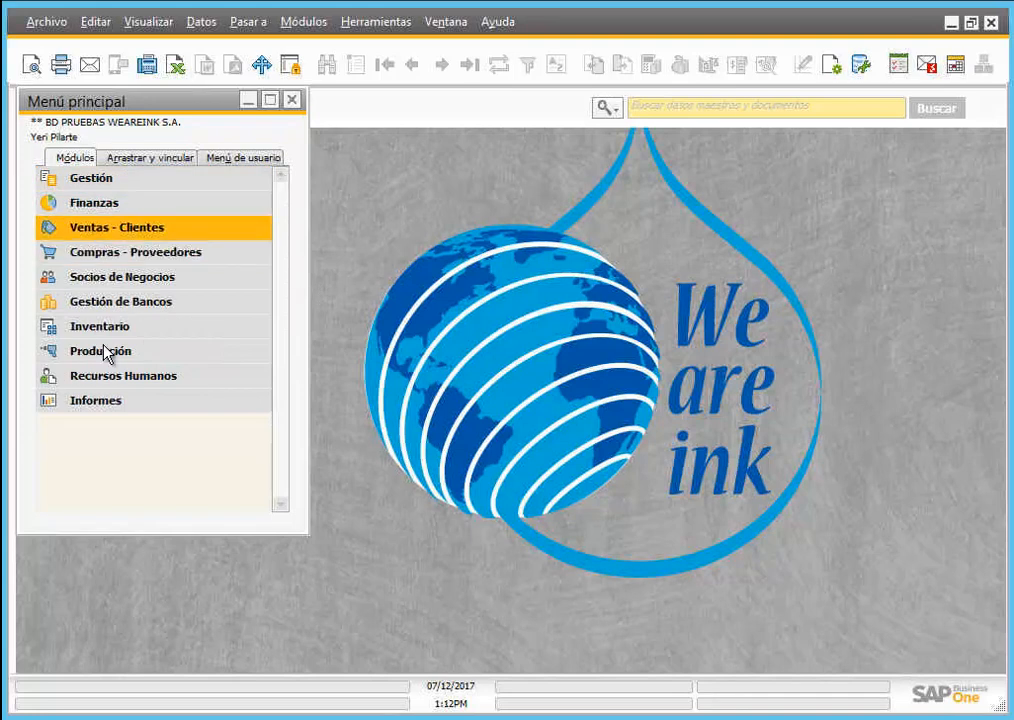
pyautogui.click(147, 285)
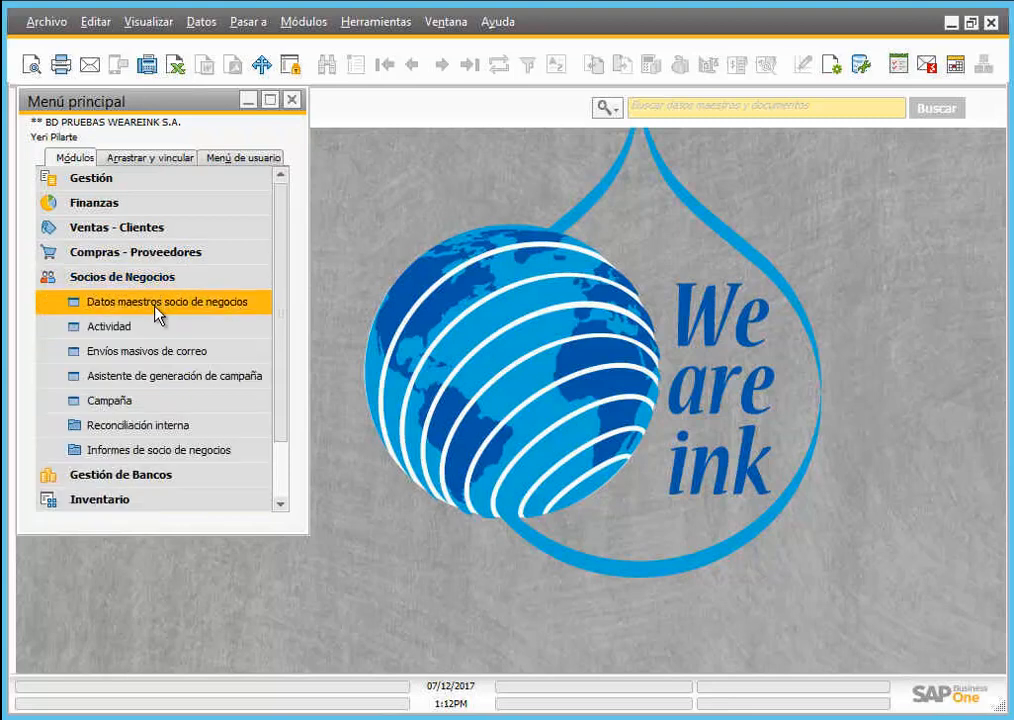
pyautogui.click(157, 311)
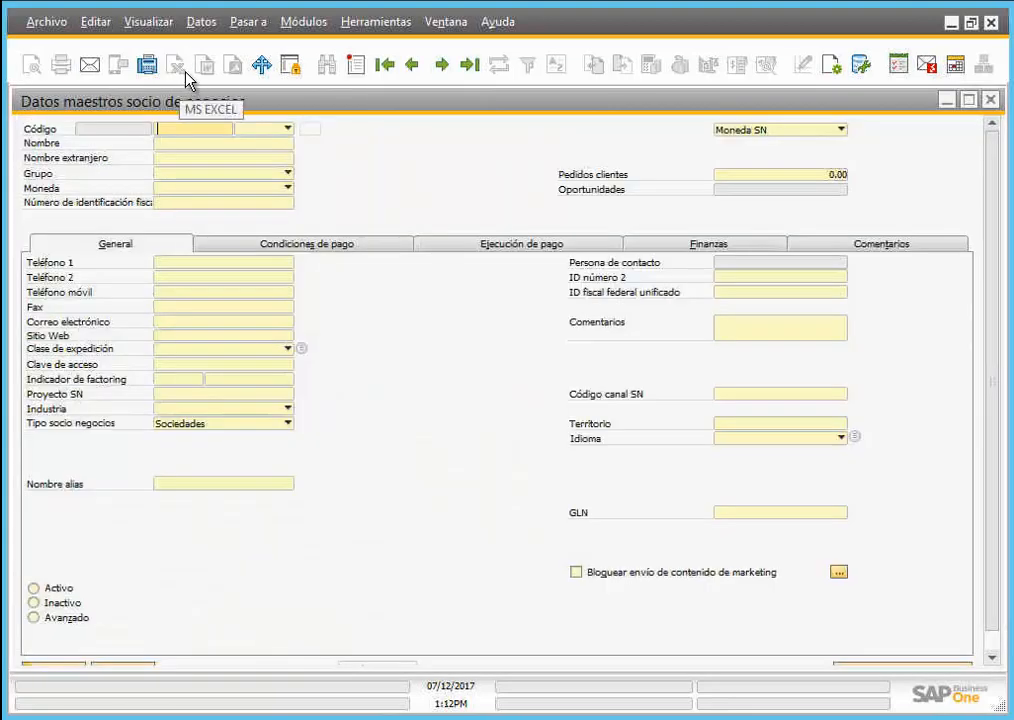
pyautogui.click(411, 70)
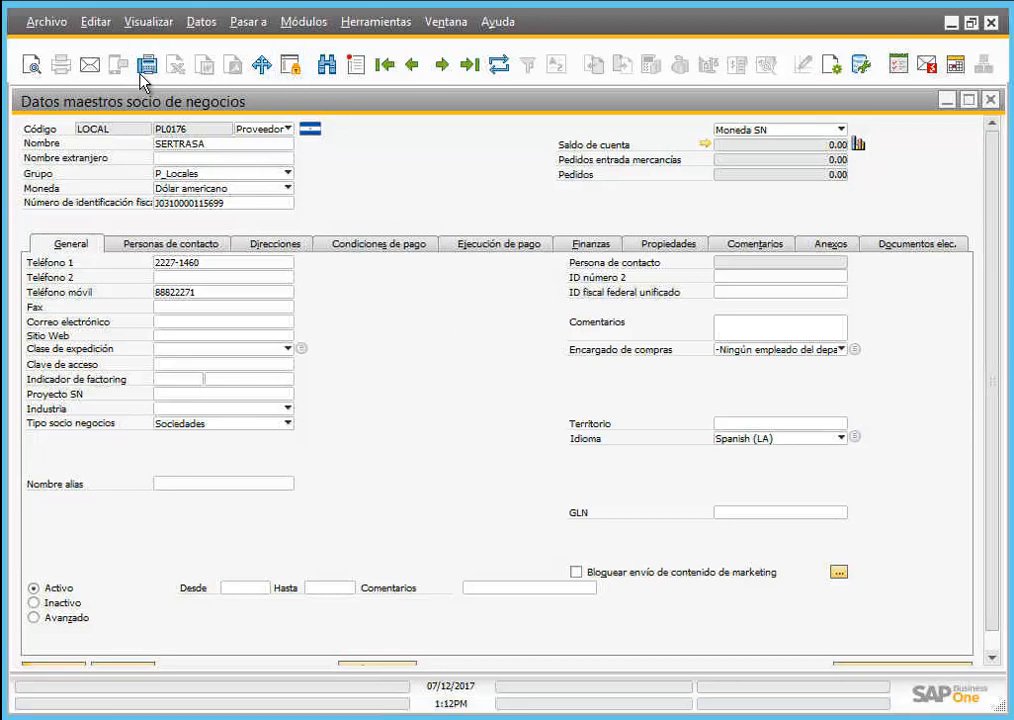
pyautogui.click(197, 99)
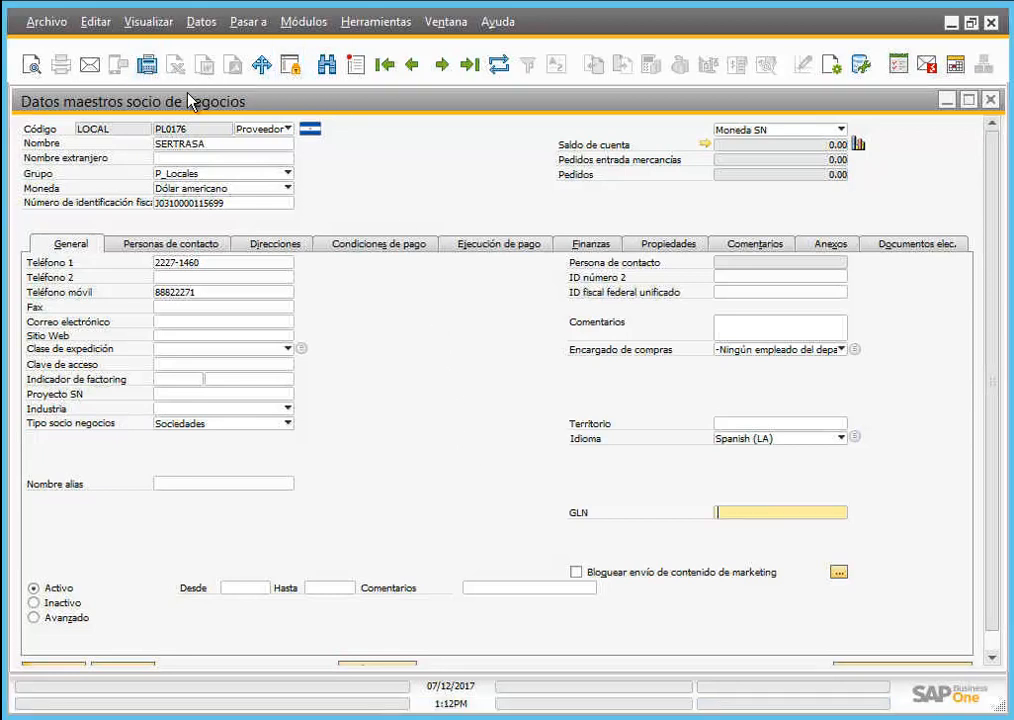
# Step: Switch the business partner form to search mode and list all partners with the wildcard *
pyautogui.click(327, 66)
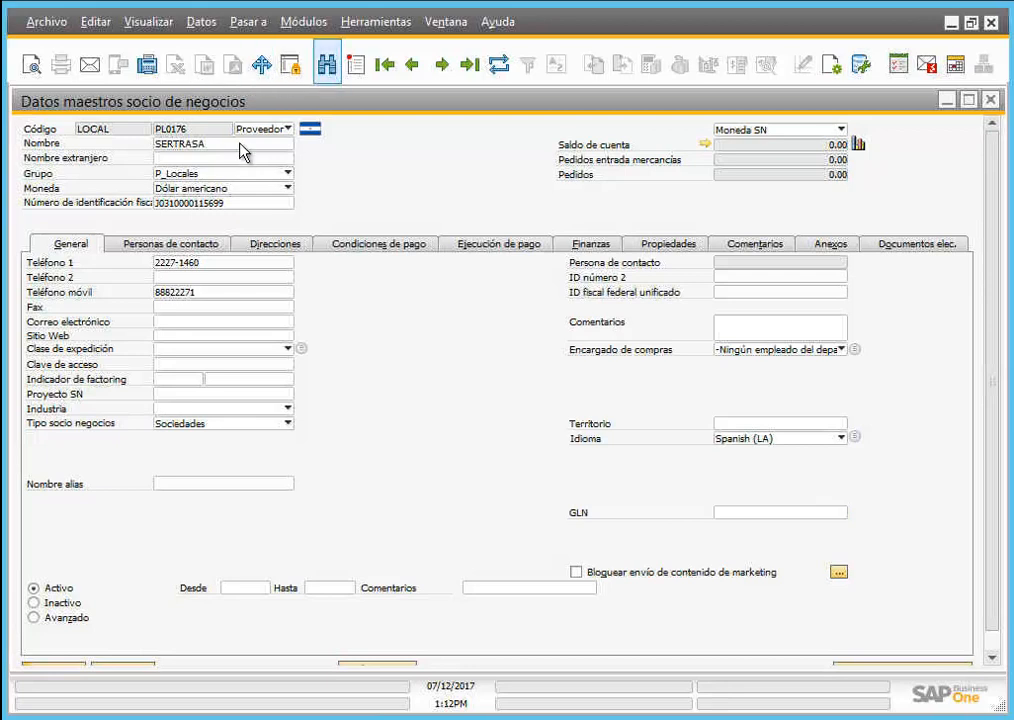
pyautogui.write('*')
pyautogui.press('Return')
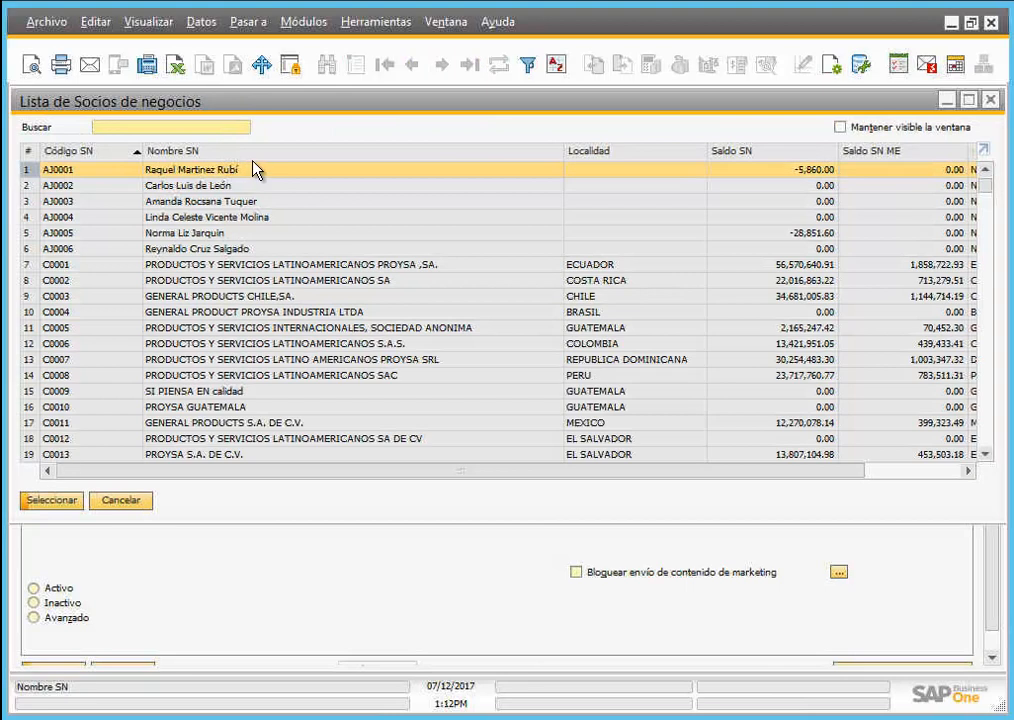
# Step: Export the business partner list as a Microsoft Excel 2007 workbook with currency symbols in the same column, and maximize the opened file
pyautogui.click(176, 66)
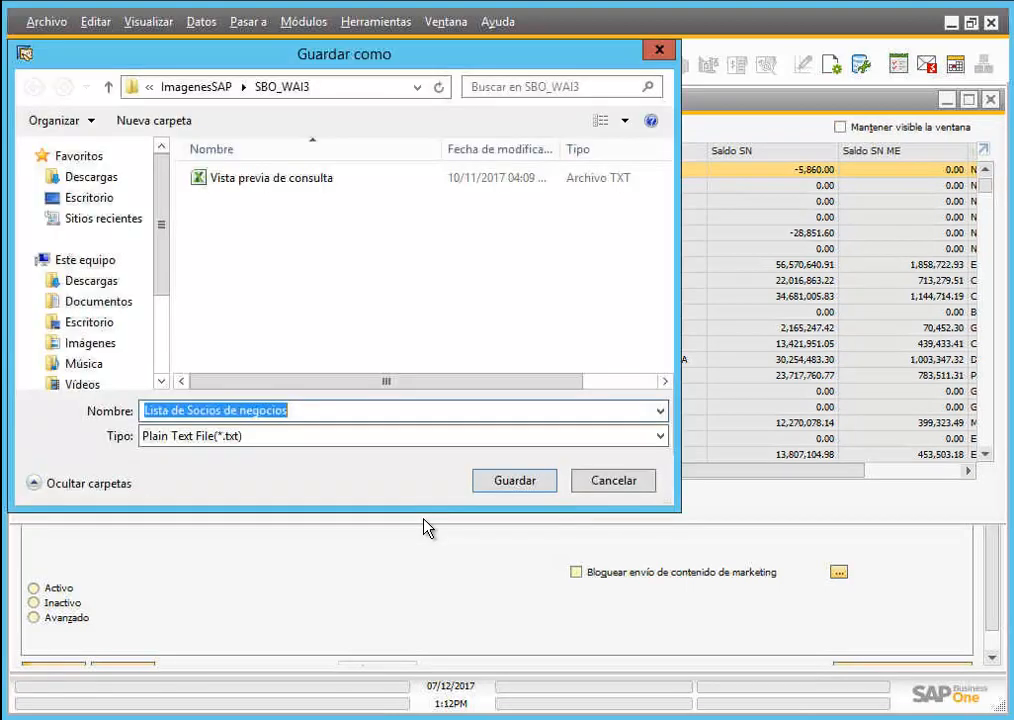
pyautogui.click(466, 434)
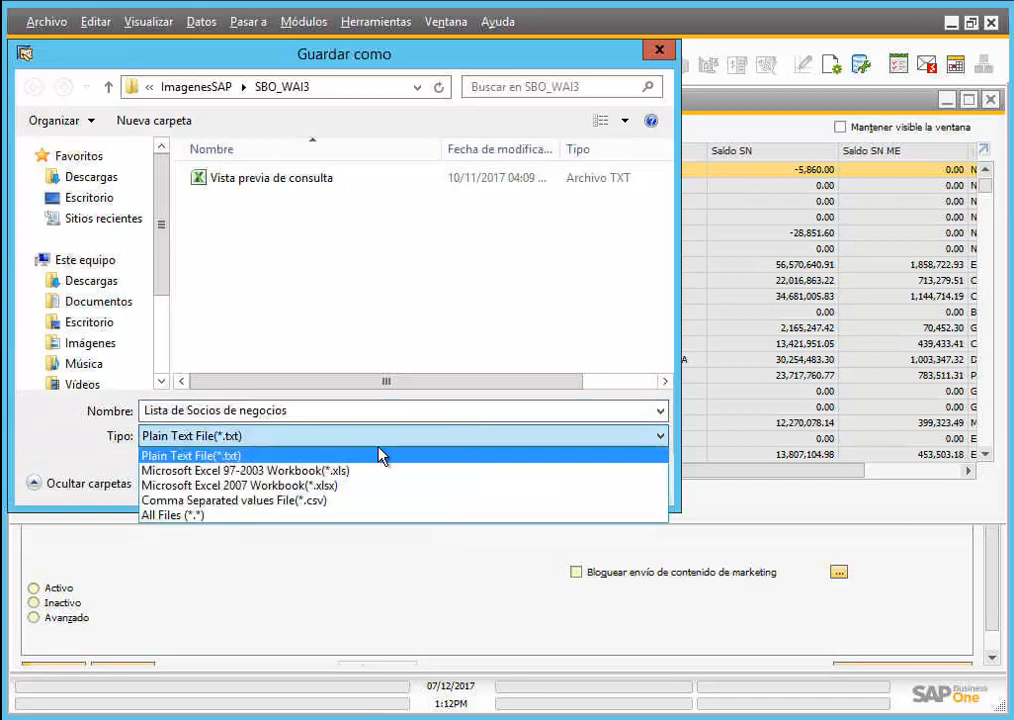
pyautogui.click(260, 486)
pyautogui.click(514, 481)
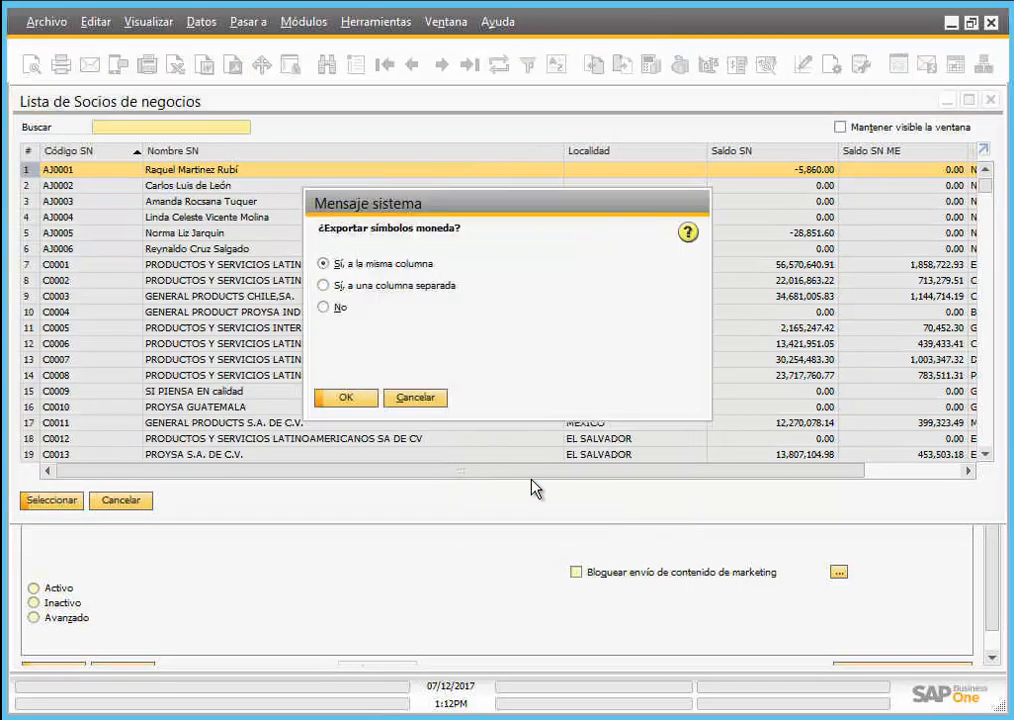
pyautogui.click(347, 398)
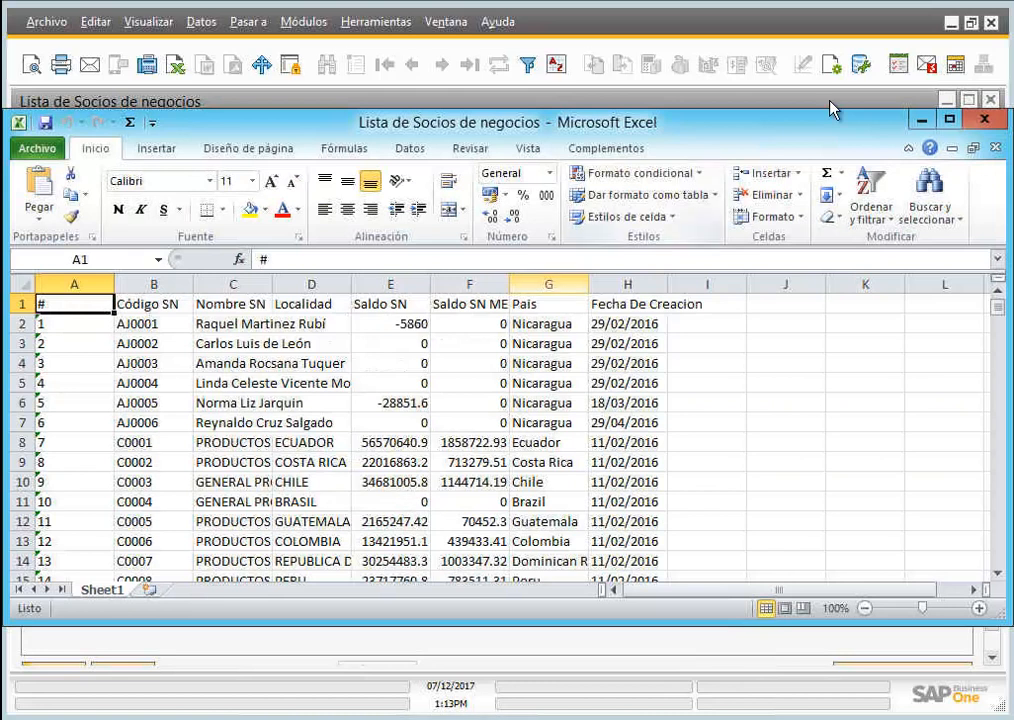
pyautogui.click(949, 119)
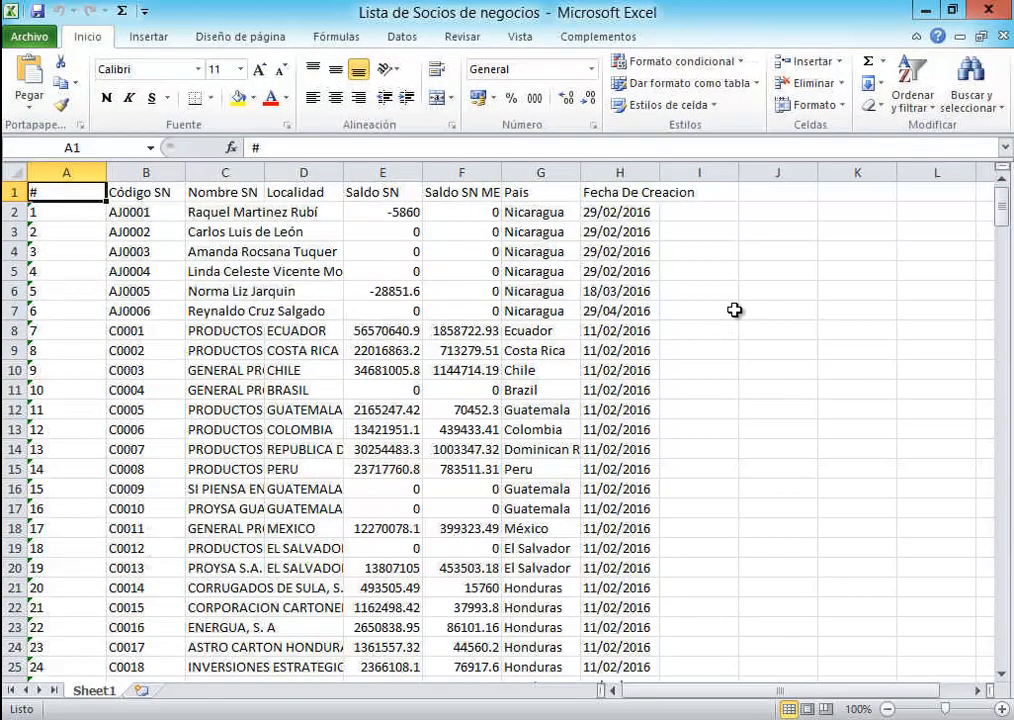
# Step: Close the exported workbook, Excel and the business partner list, and go to the previous business partner record
pyautogui.click(1003, 37)
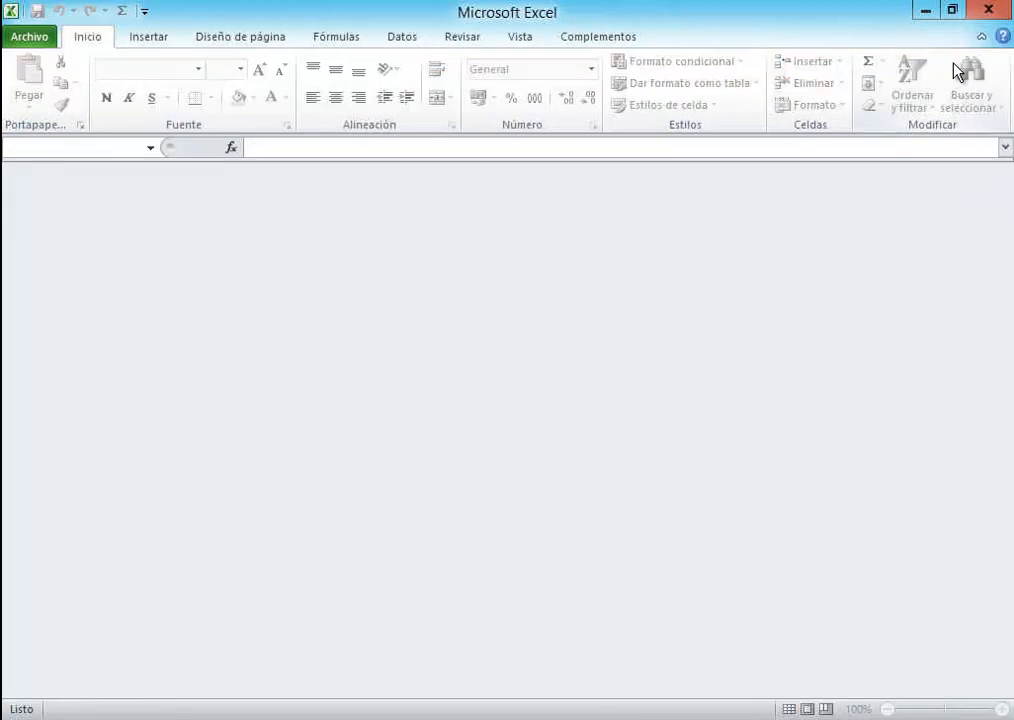
pyautogui.click(990, 10)
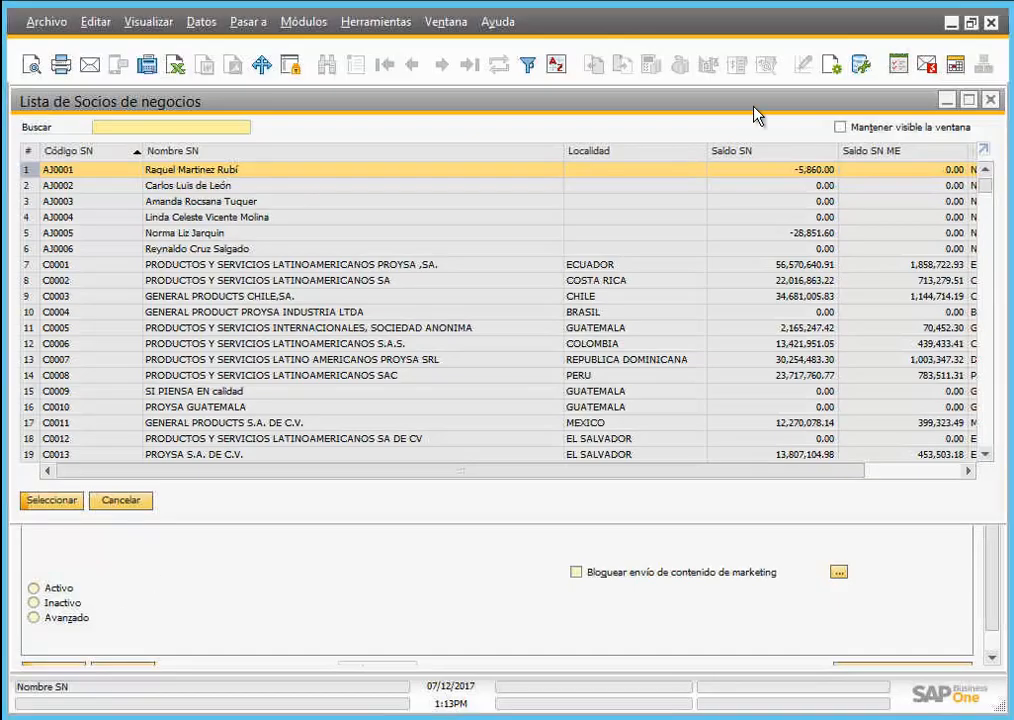
pyautogui.click(990, 100)
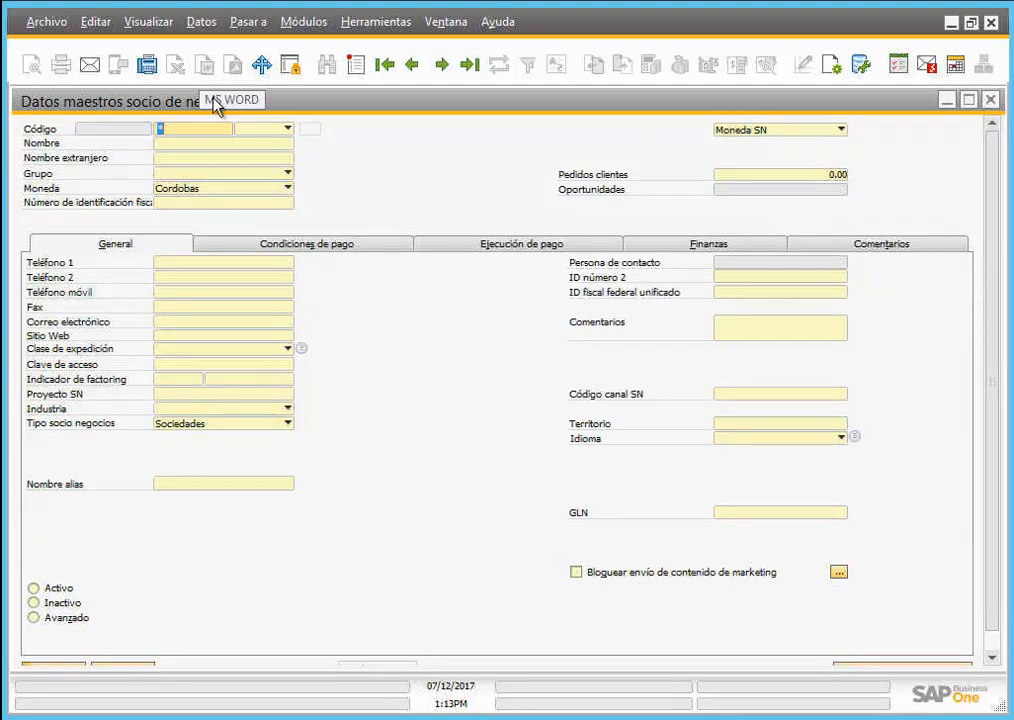
pyautogui.click(990, 101)
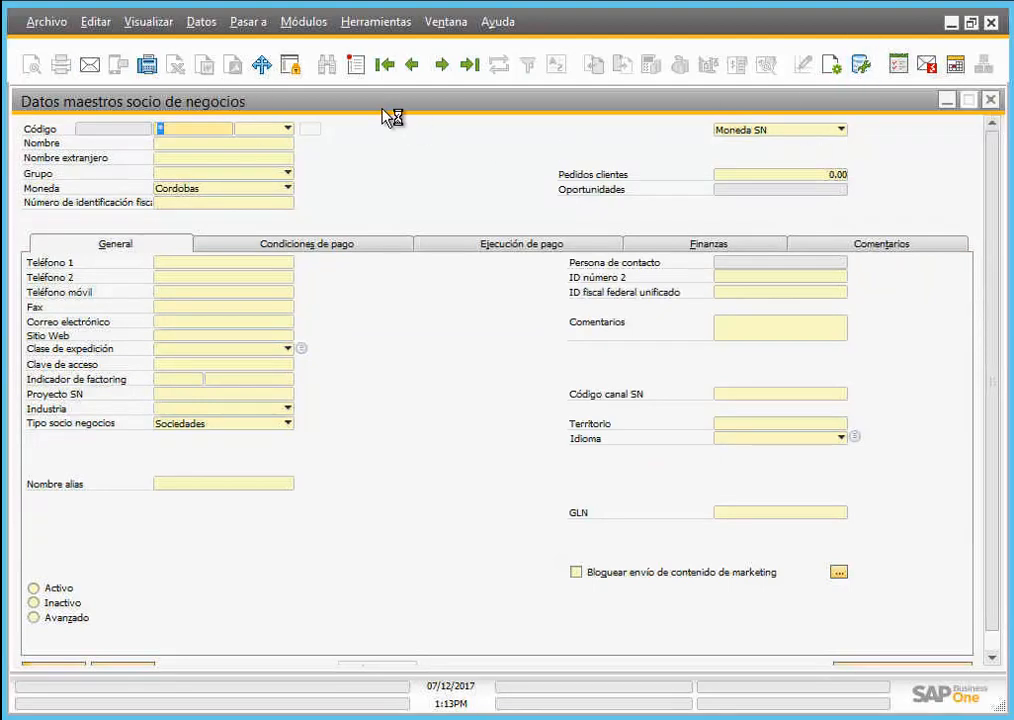
pyautogui.click(412, 66)
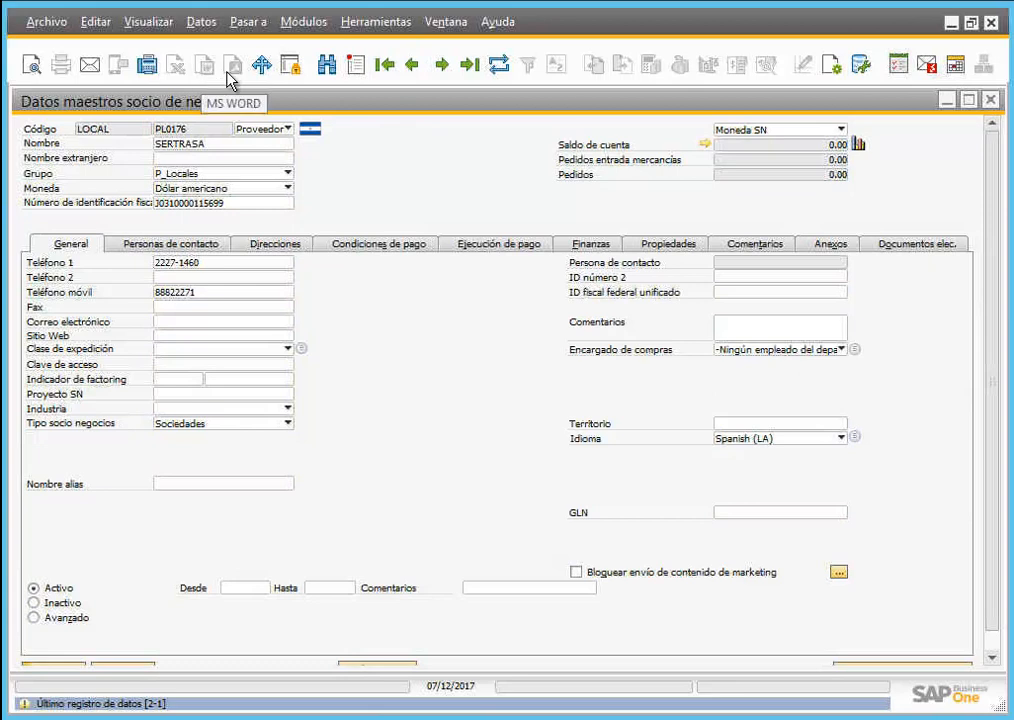
# Step: Lock the screen, move the login dialog to the centre, and unlock the application with the account password
pyautogui.click(292, 68)
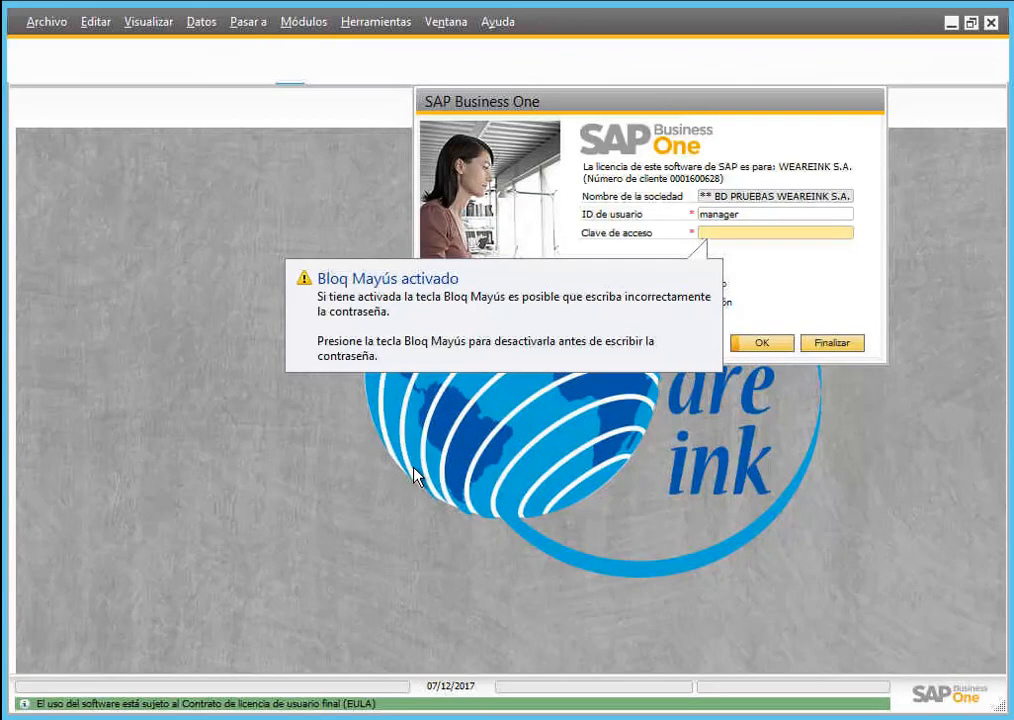
pyautogui.moveTo(622, 105); pyautogui.dragTo(478, 271)
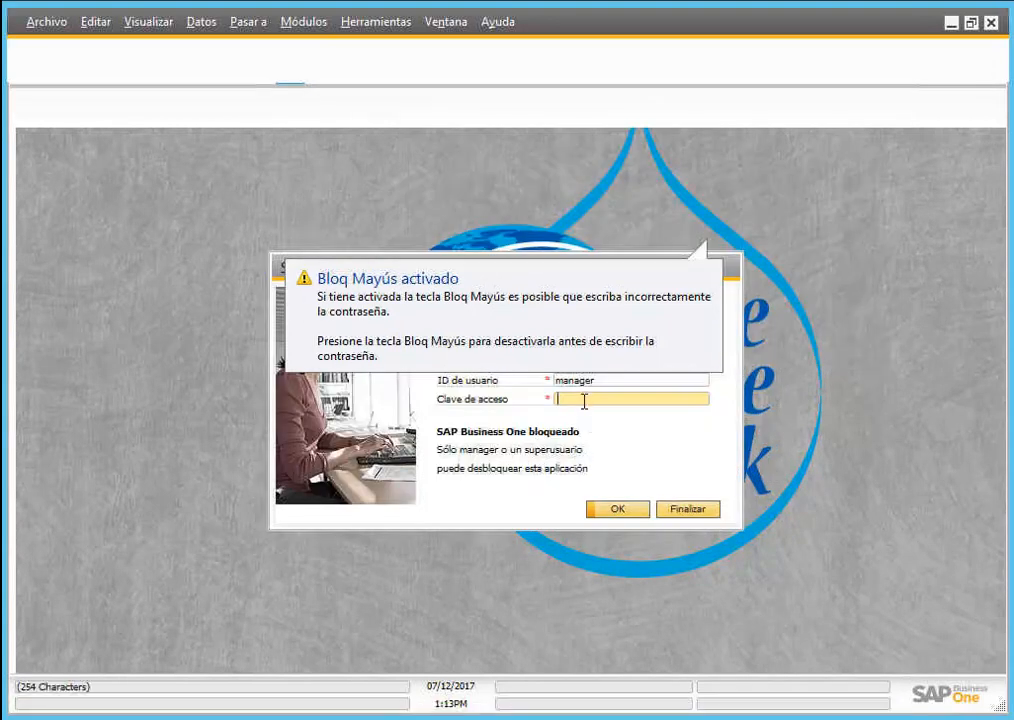
pyautogui.press('capslock')
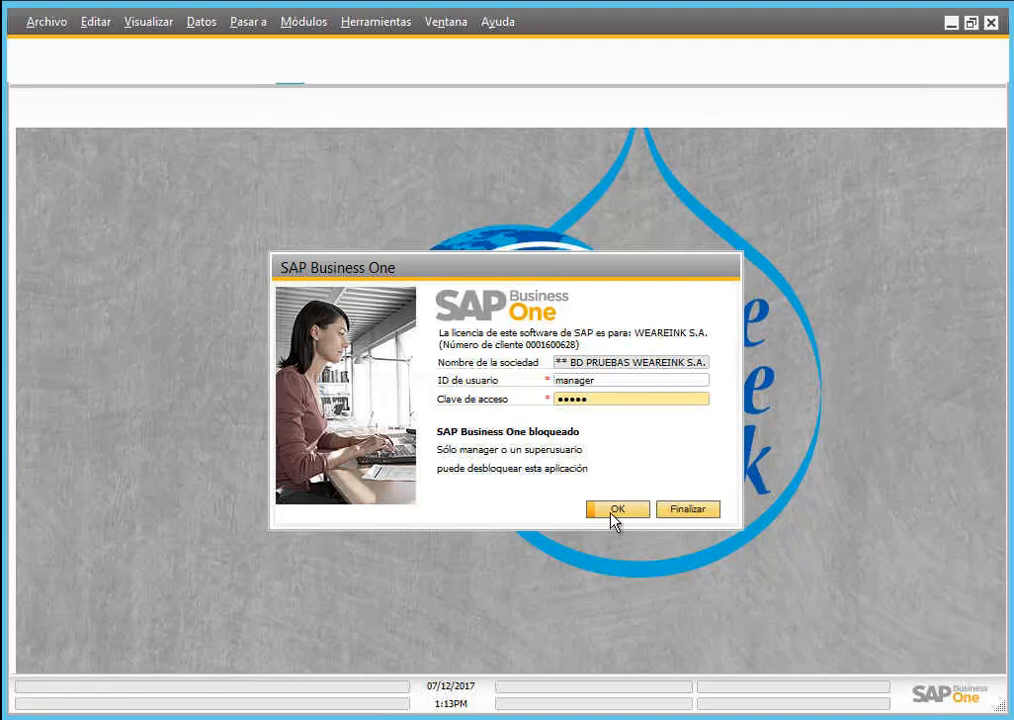
pyautogui.press('BackSpace')
pyautogui.press('BackSpace')
pyautogui.press('BackSpace')
pyautogui.press('BackSpace')
pyautogui.press('capslock')
pyautogui.write('••••••')
pyautogui.click(645, 525)
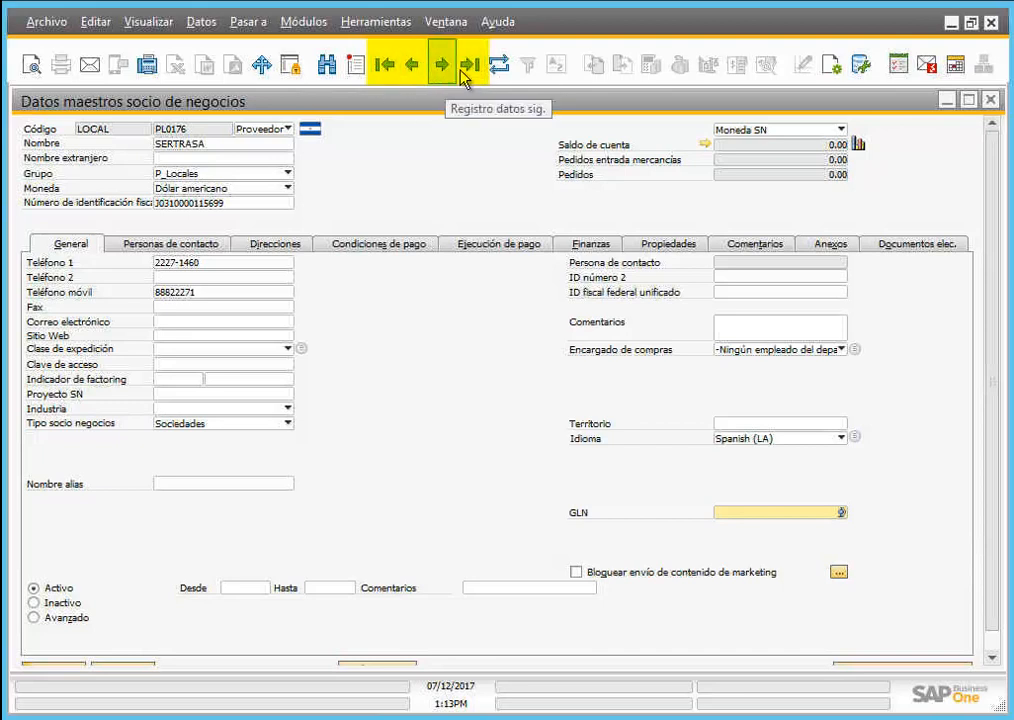
# Step: Show the first and last business partner records, step backward and forward between neighbouring records, and close the form
pyautogui.click(386, 66)
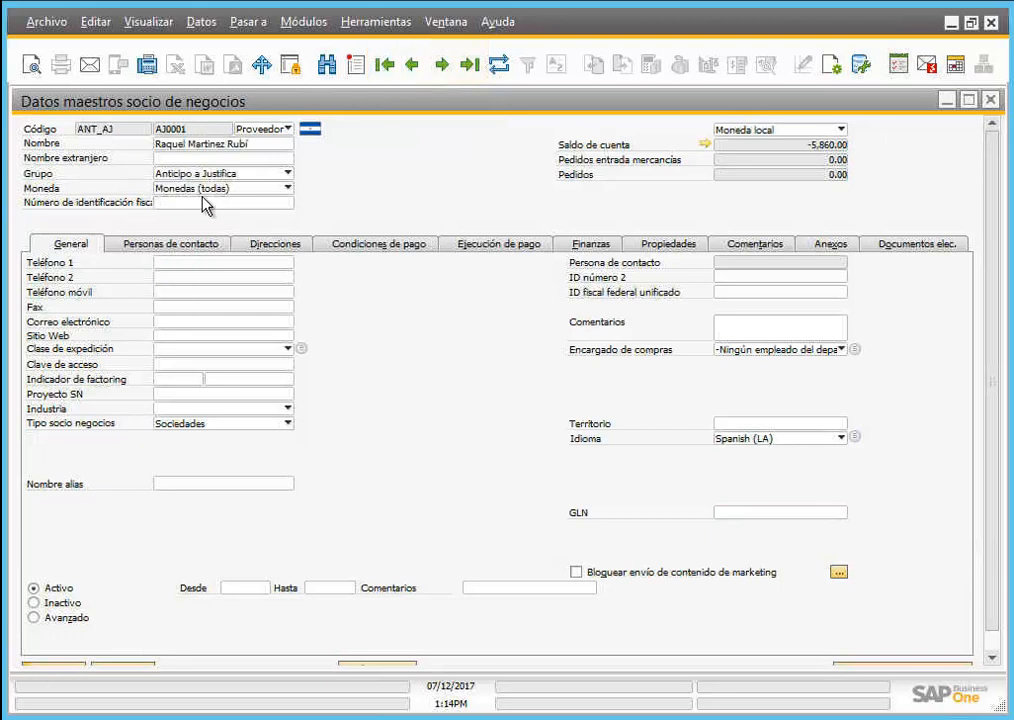
pyautogui.click(467, 80)
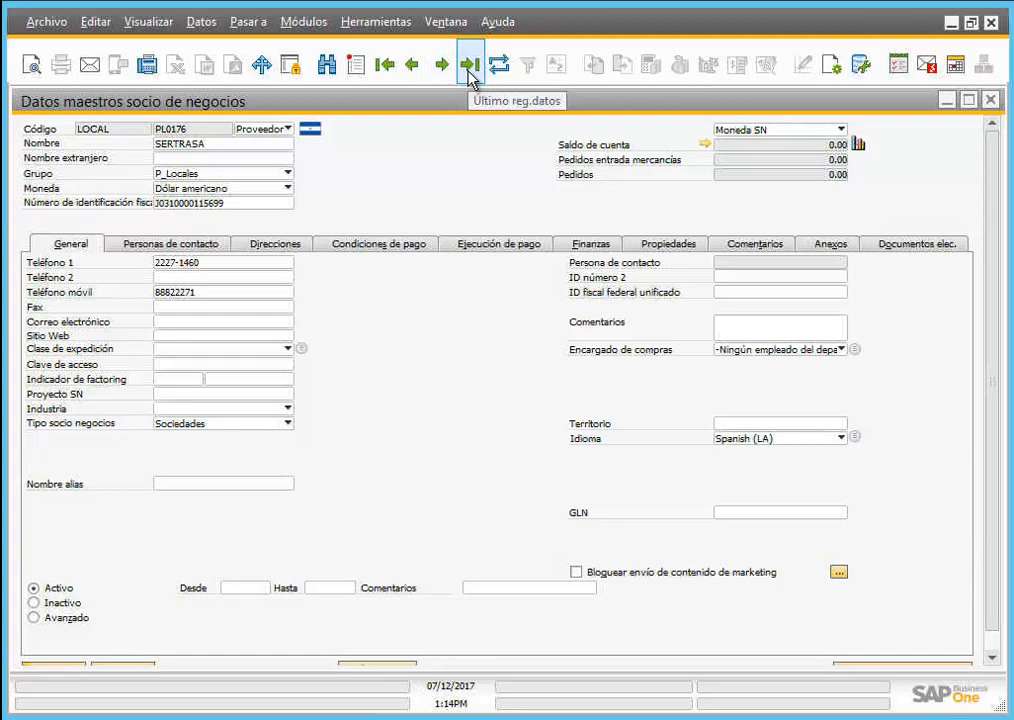
pyautogui.click(411, 68)
pyautogui.click(411, 68)
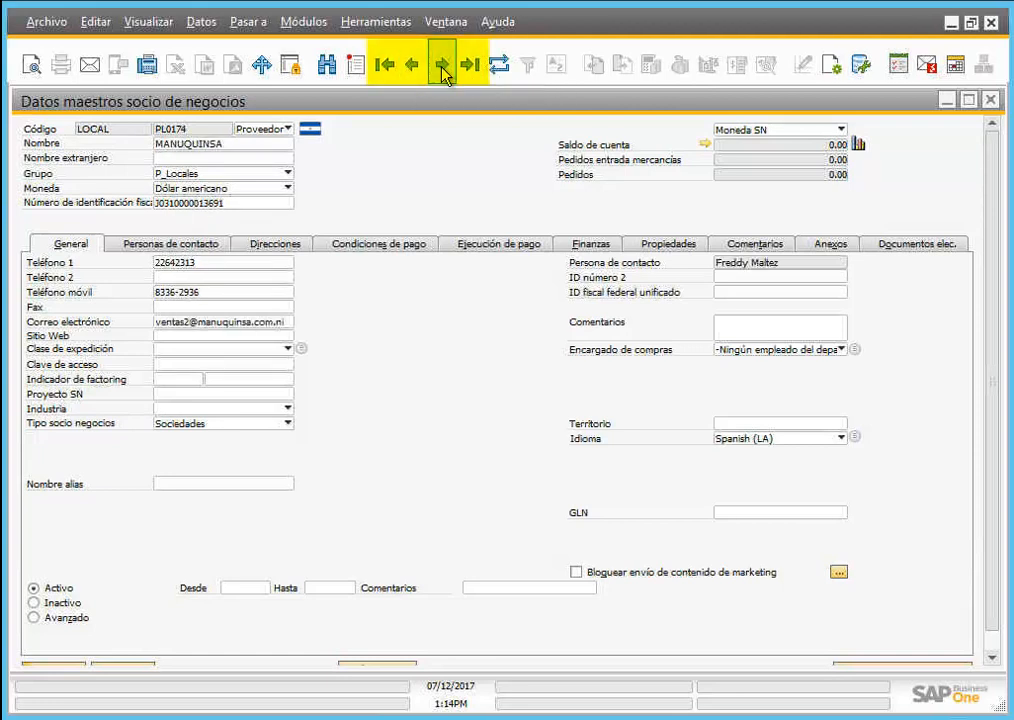
pyautogui.click(441, 68)
pyautogui.click(421, 68)
pyautogui.click(422, 66)
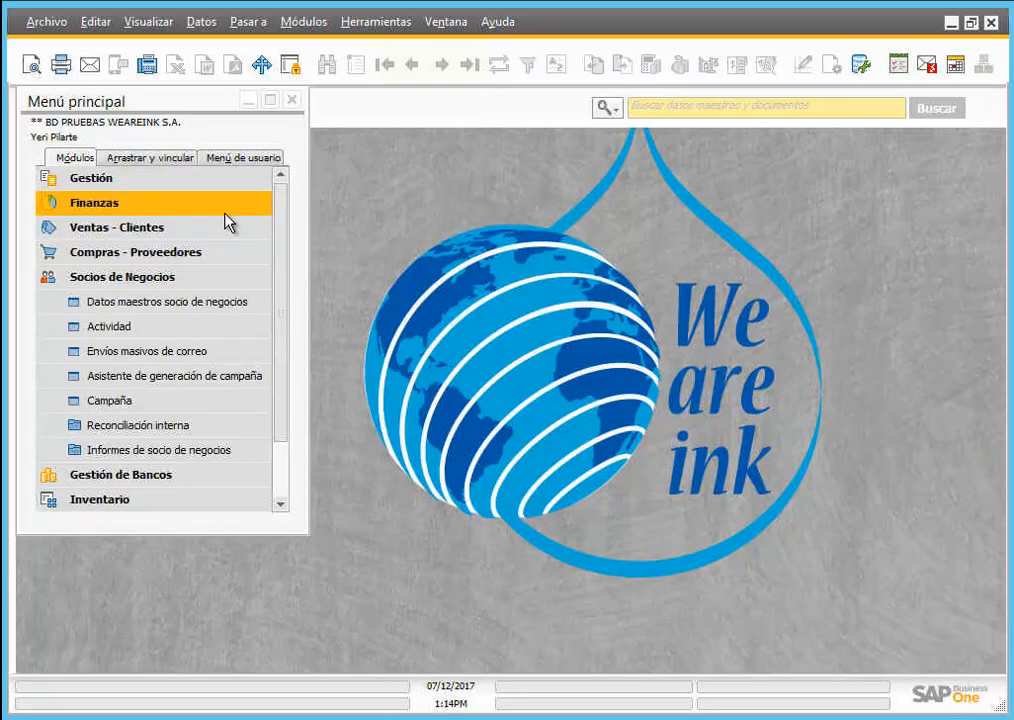
# Step: Collapse the Socios de Negocios module and open Factura de deudores in the Ventas - Clientes module
pyautogui.click(118, 275)
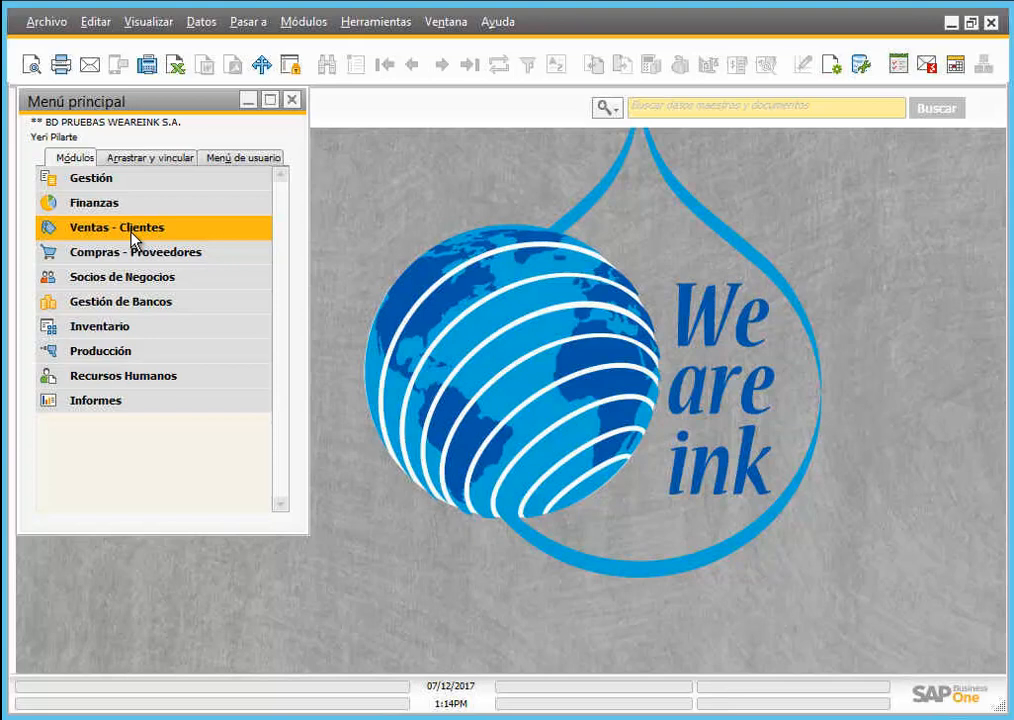
pyautogui.click(133, 237)
pyautogui.click(130, 380)
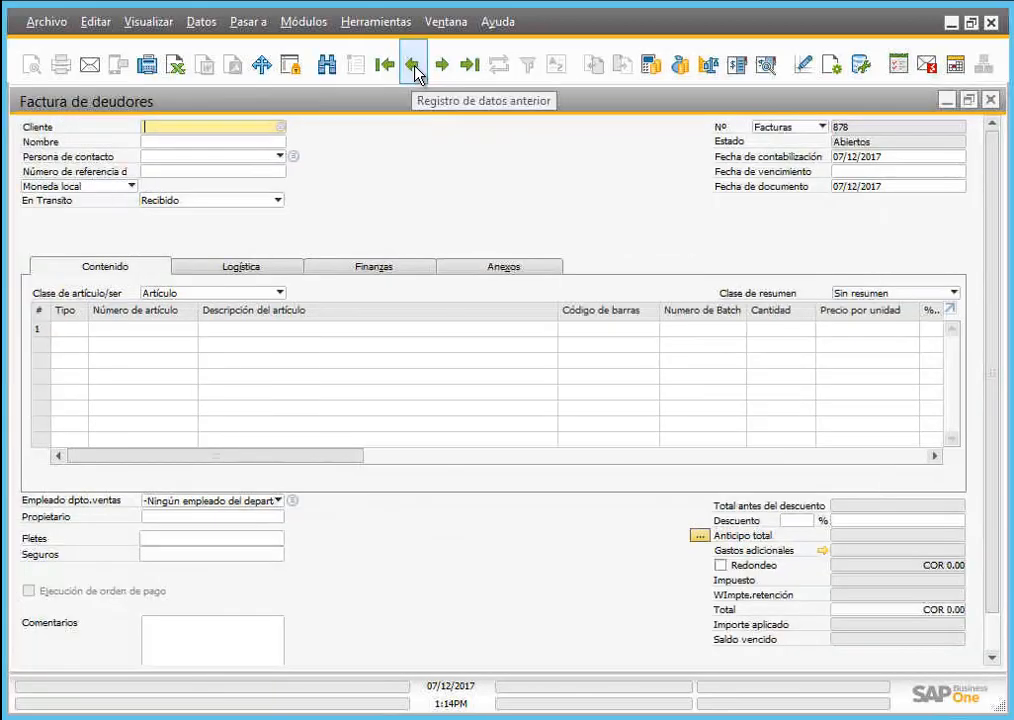
# Step: Go back through several earlier invoices in Factura de deudores and advance one record
pyautogui.click(413, 65)
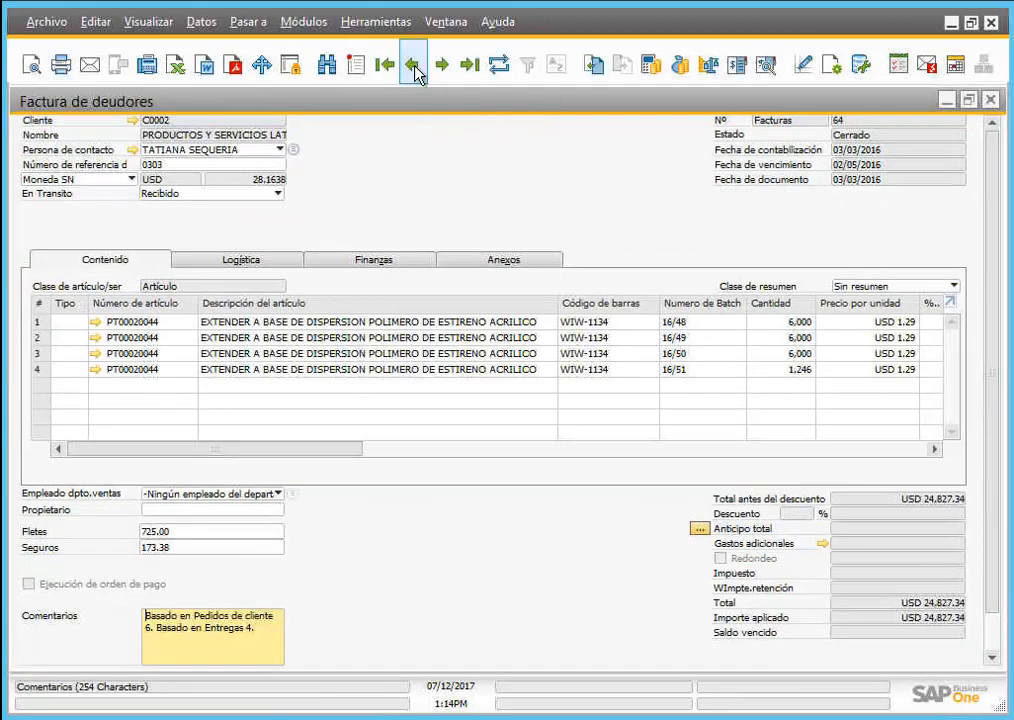
pyautogui.click(413, 65)
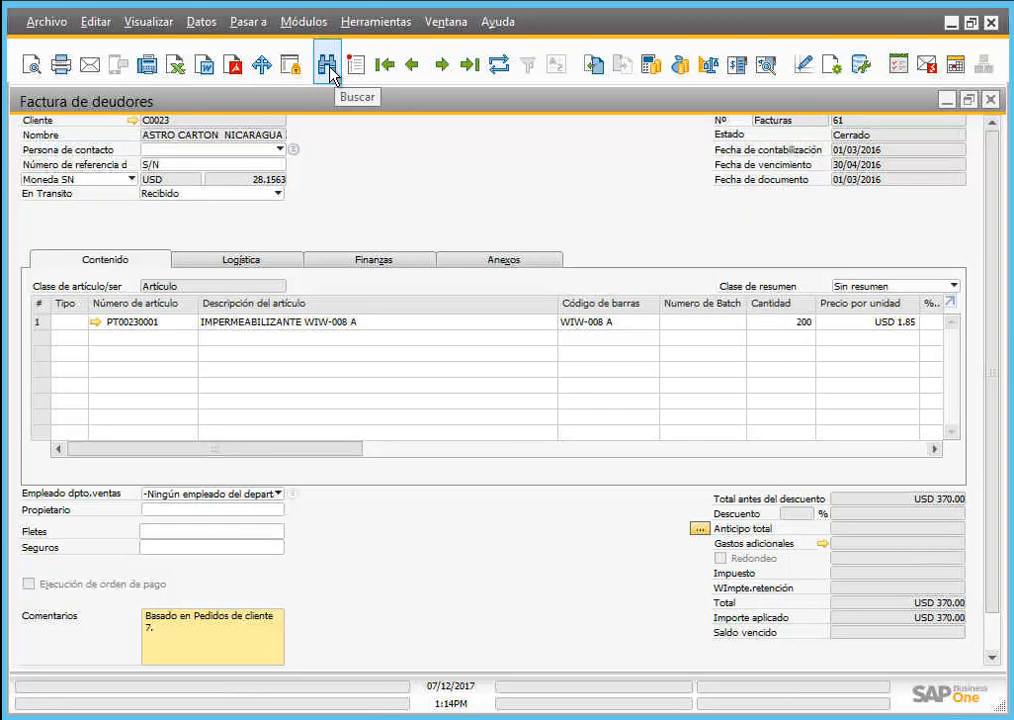
pyautogui.click(413, 65)
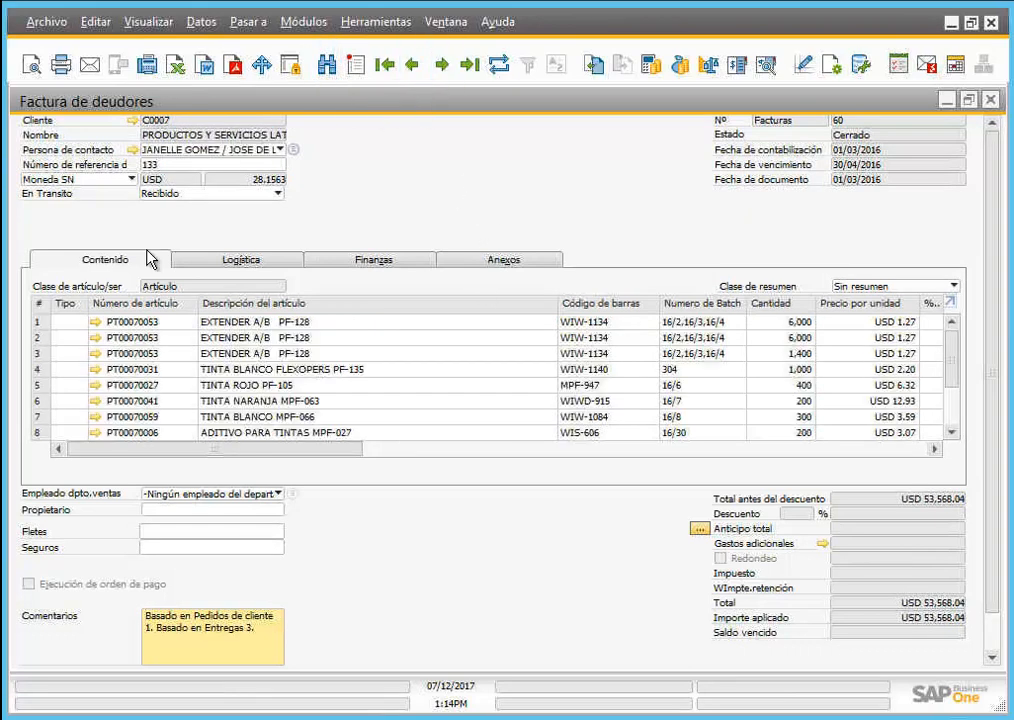
pyautogui.click(441, 65)
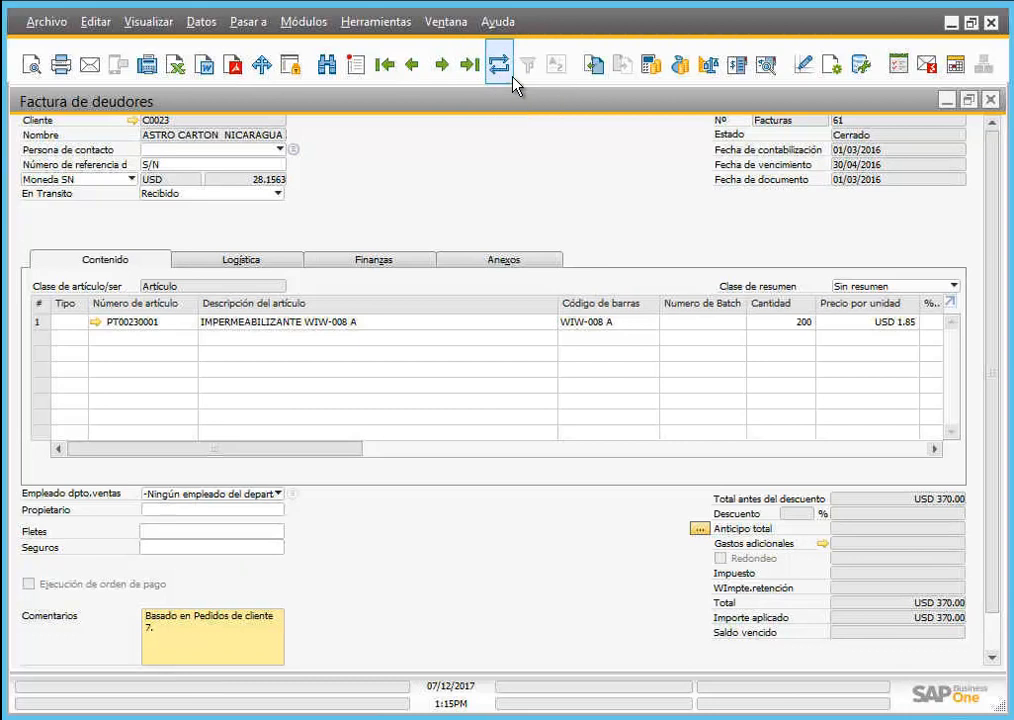
# Step: Show the Logística details of the current invoice and look over the form from its header to its footer
pyautogui.click(262, 264)
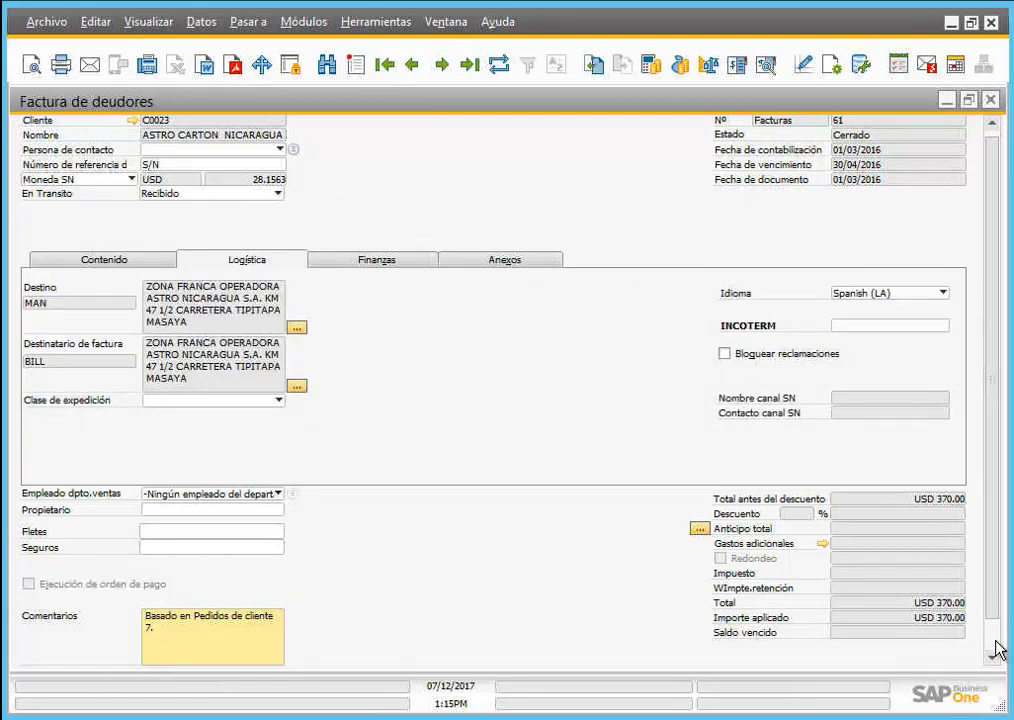
pyautogui.scroll(-1, 1001, 642)
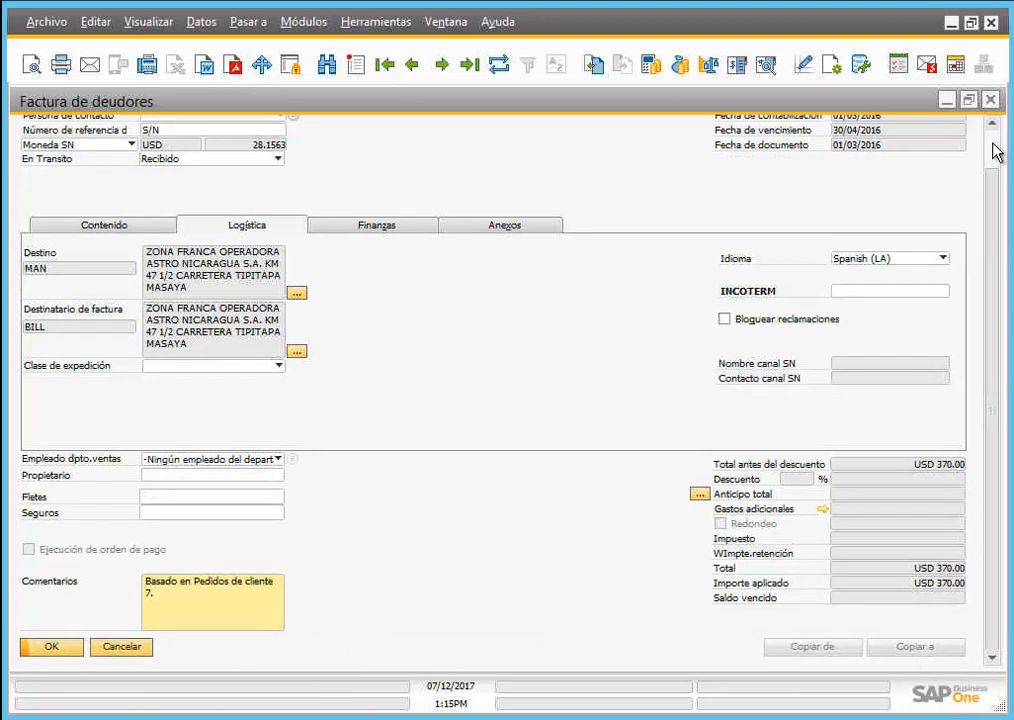
pyautogui.scroll(1, 997, 150)
pyautogui.scroll(1, 997, 150)
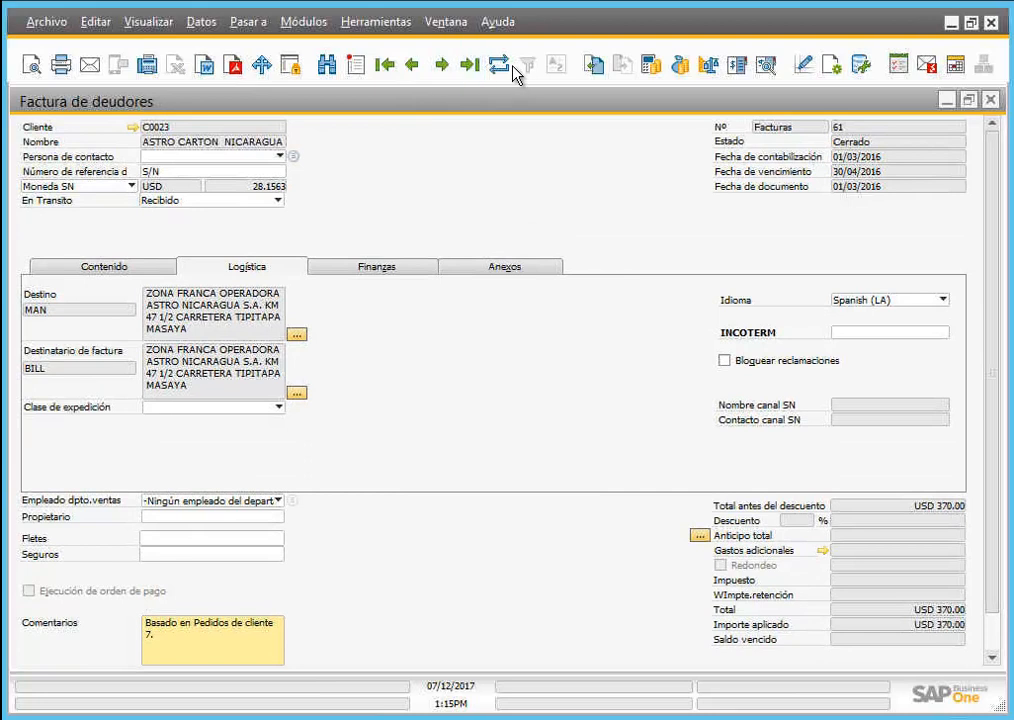
pyautogui.scroll(-1, 575, 450)
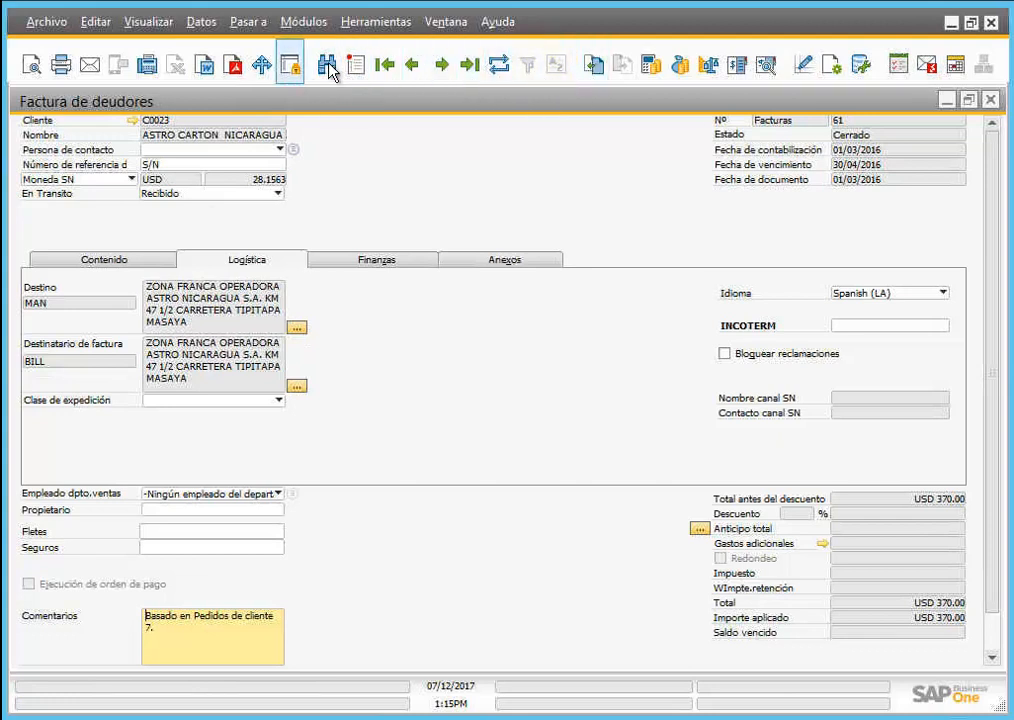
# Step: Switch the invoice form to search mode, list the invoices of one customer by customer code, and close the list
pyautogui.hotkey('ctrl', 'a')
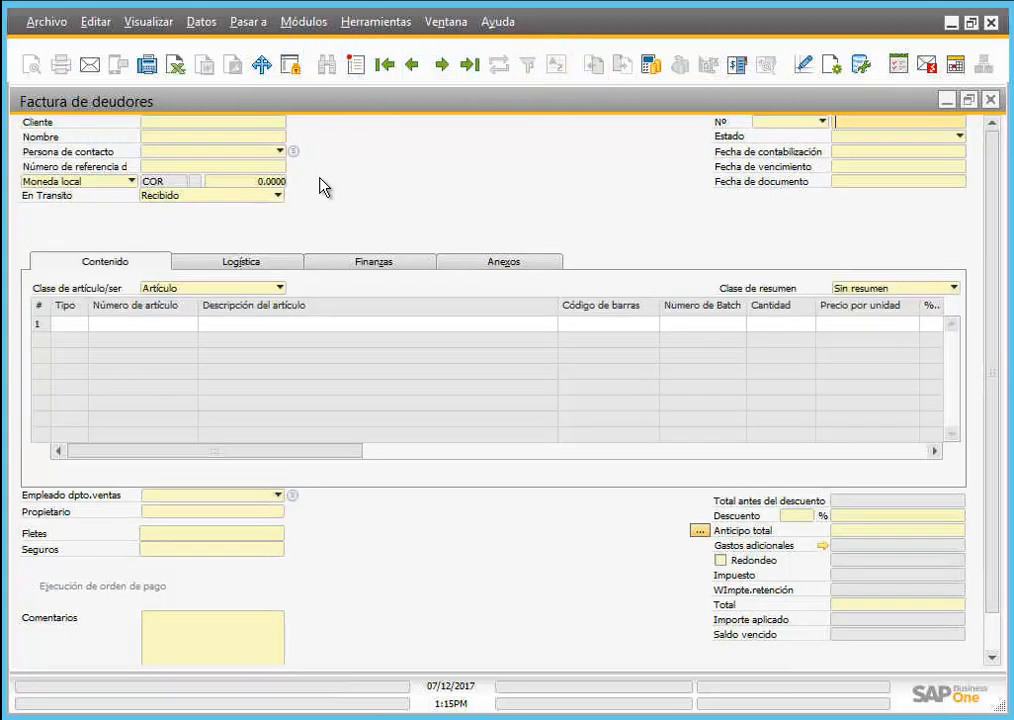
pyautogui.click(168, 123)
pyautogui.write('c')
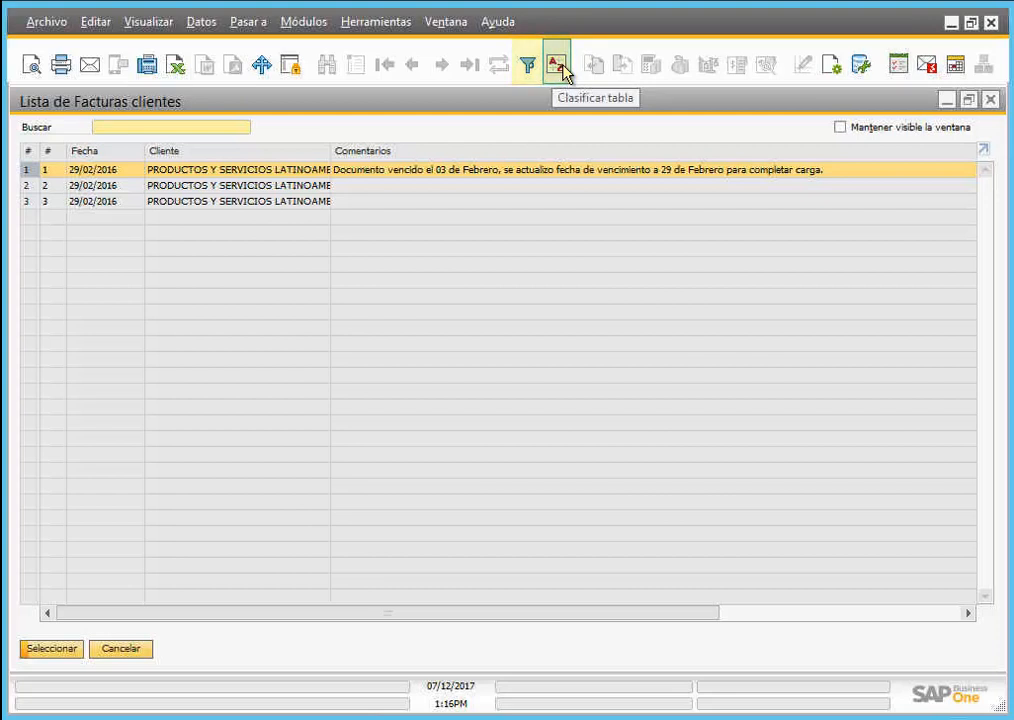
pyautogui.click(991, 102)
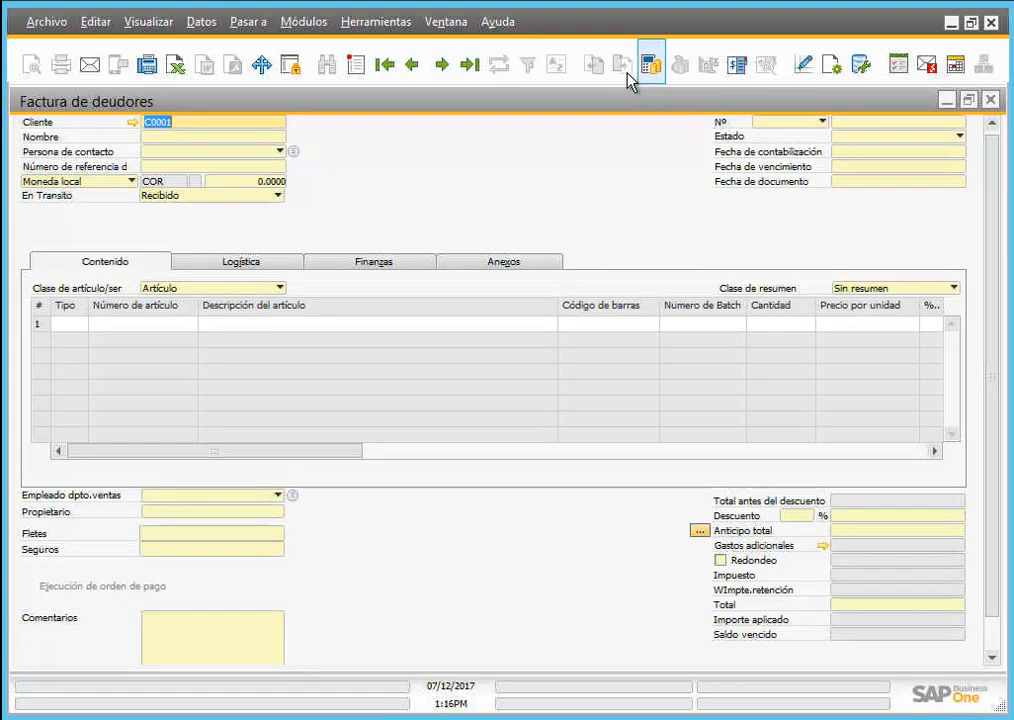
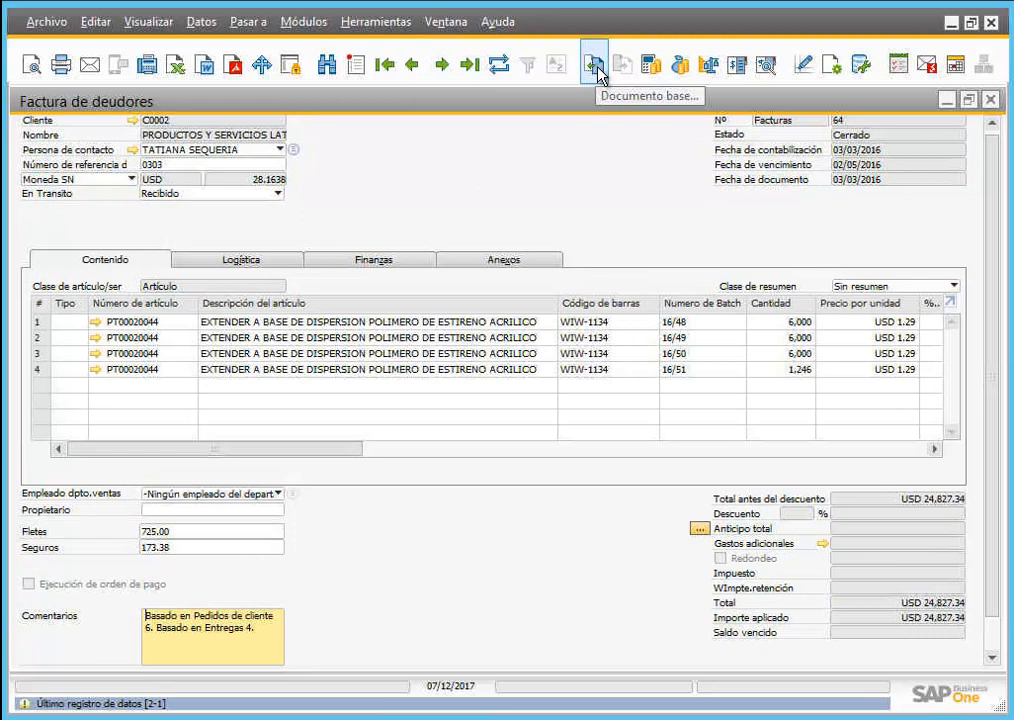
# Step: Open the delivery that is the invoice's base document, restore the invoice to a smaller window, and bring the delivery forward
pyautogui.click(597, 70)
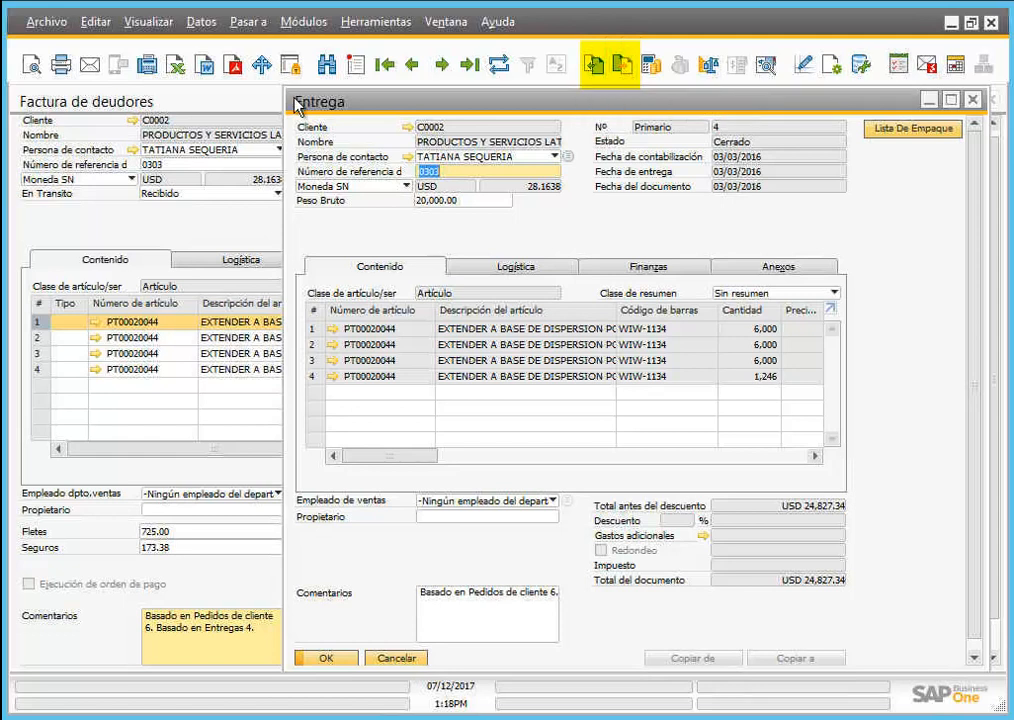
pyautogui.click(139, 110)
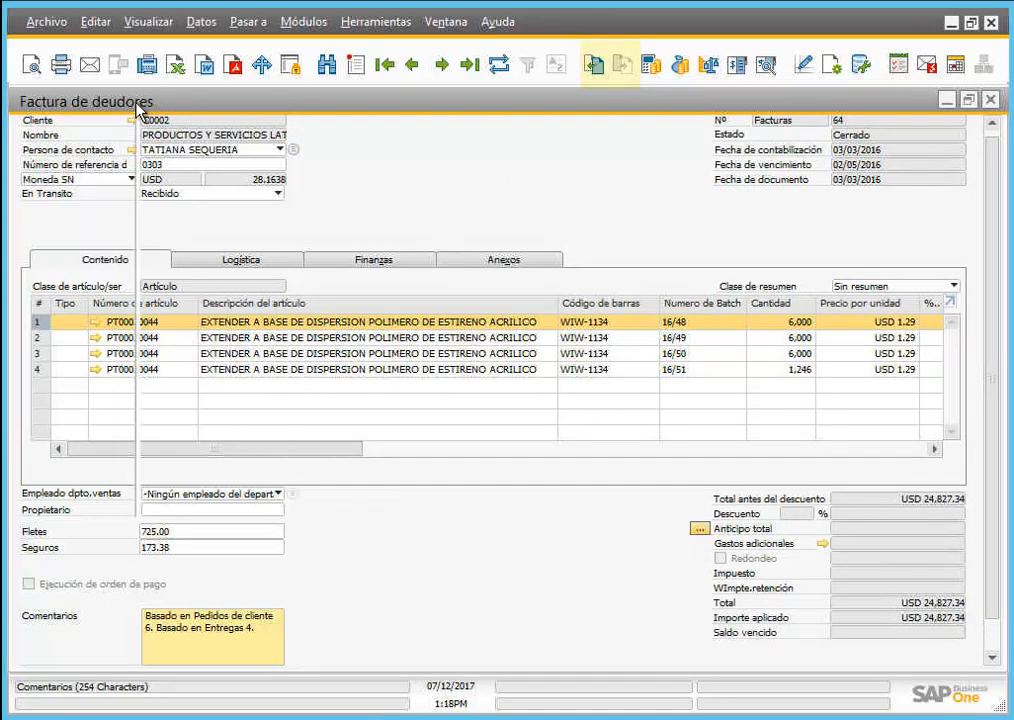
pyautogui.doubleClick(139, 106)
pyautogui.moveTo(281, 104); pyautogui.dragTo(158, 104)
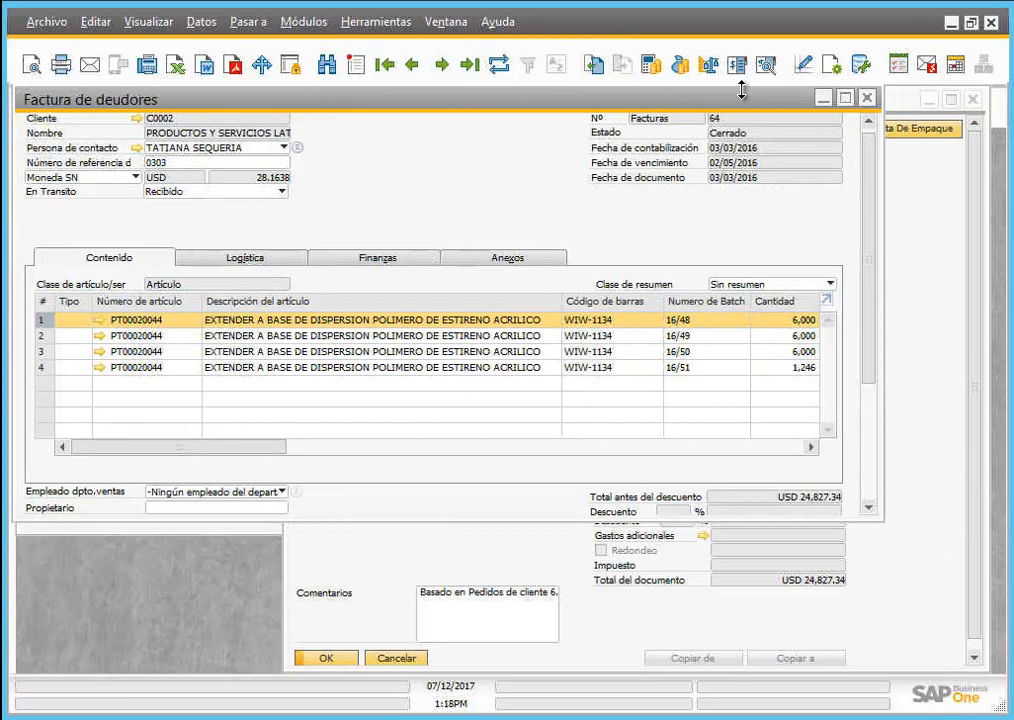
pyautogui.click(895, 114)
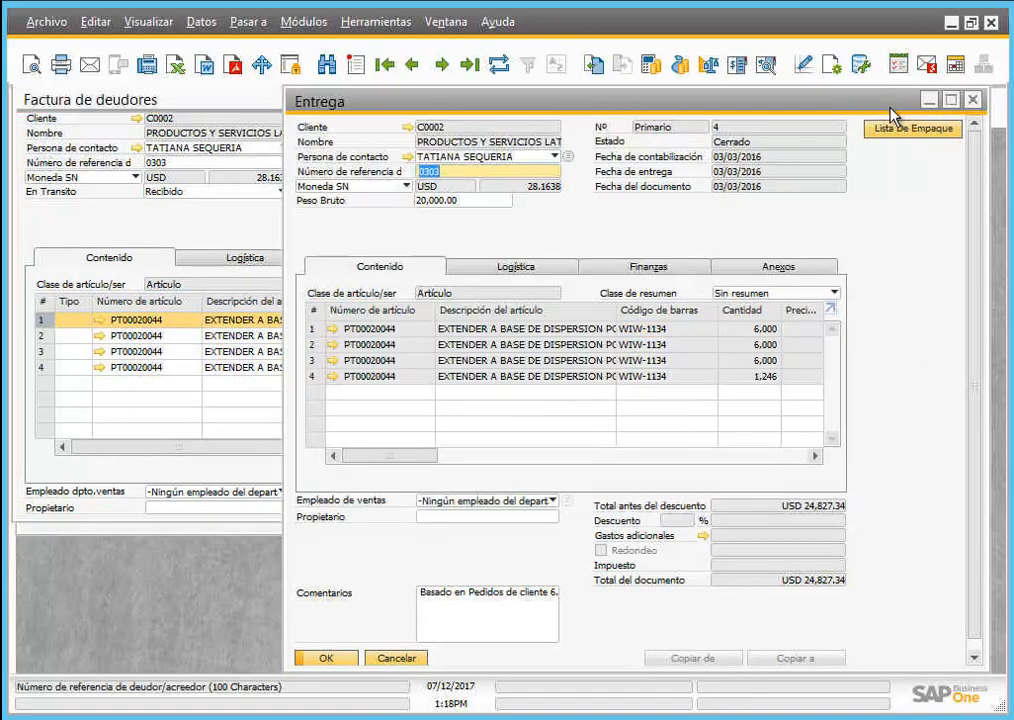
# Step: Open the delivery's base sales order, move its window beside the invoice, and close the delivery
pyautogui.click(596, 66)
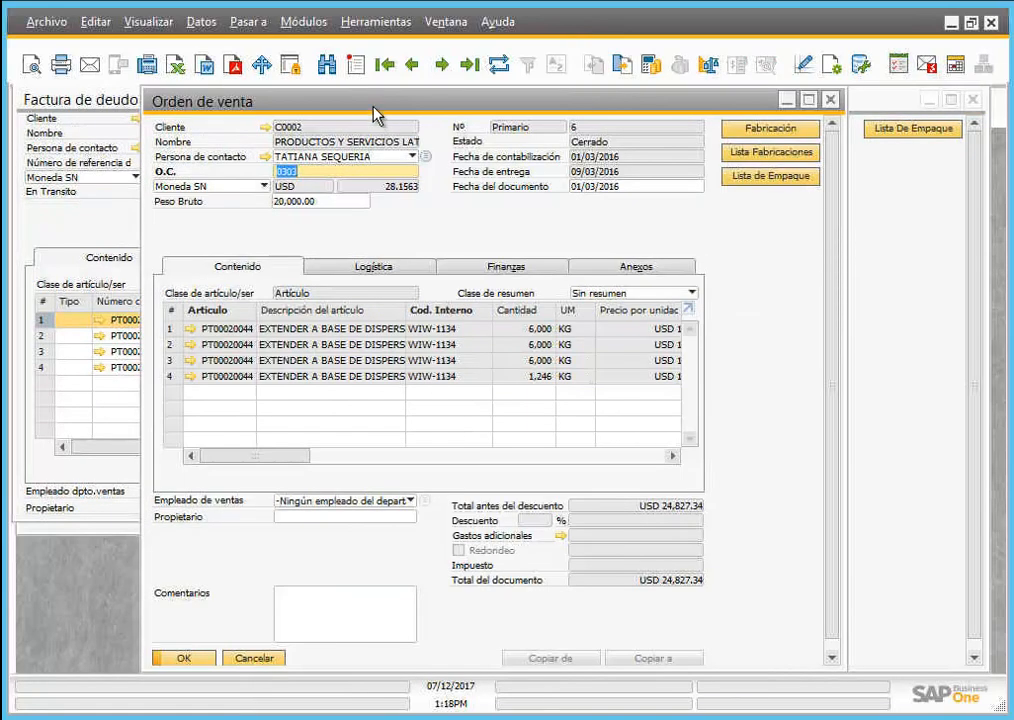
pyautogui.moveTo(398, 110); pyautogui.dragTo(338, 120)
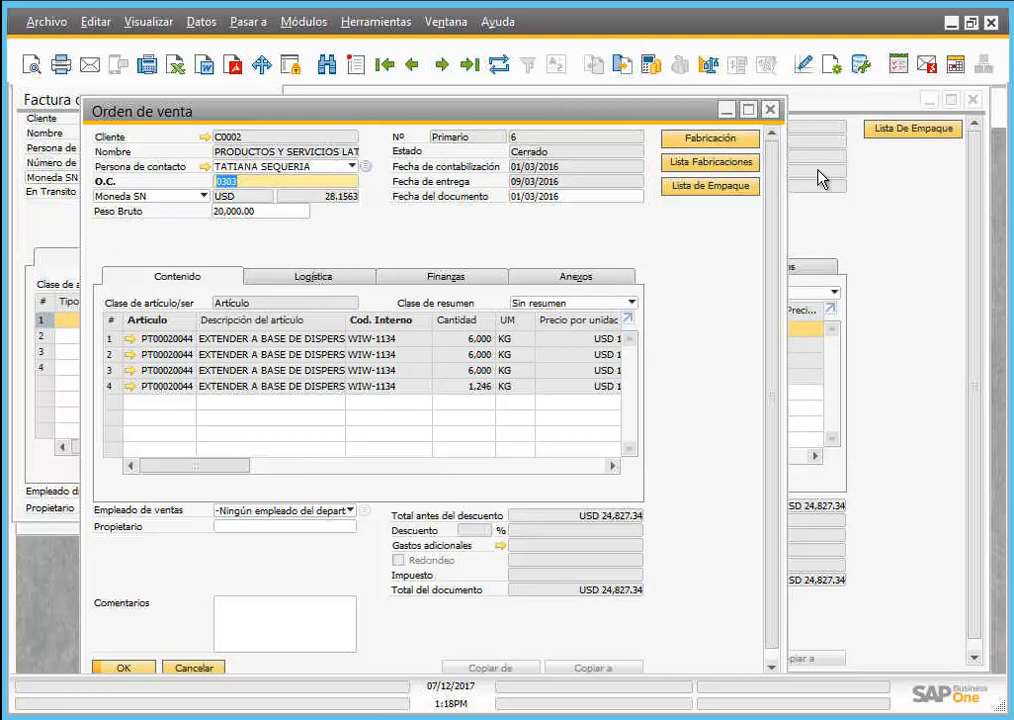
pyautogui.click(848, 186)
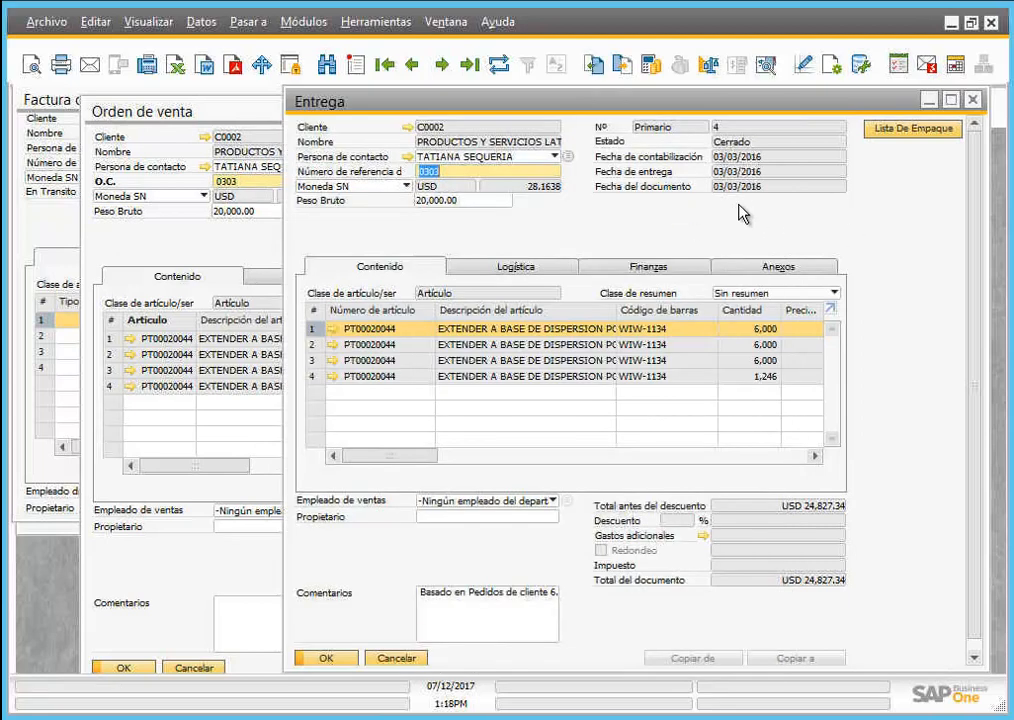
pyautogui.click(972, 101)
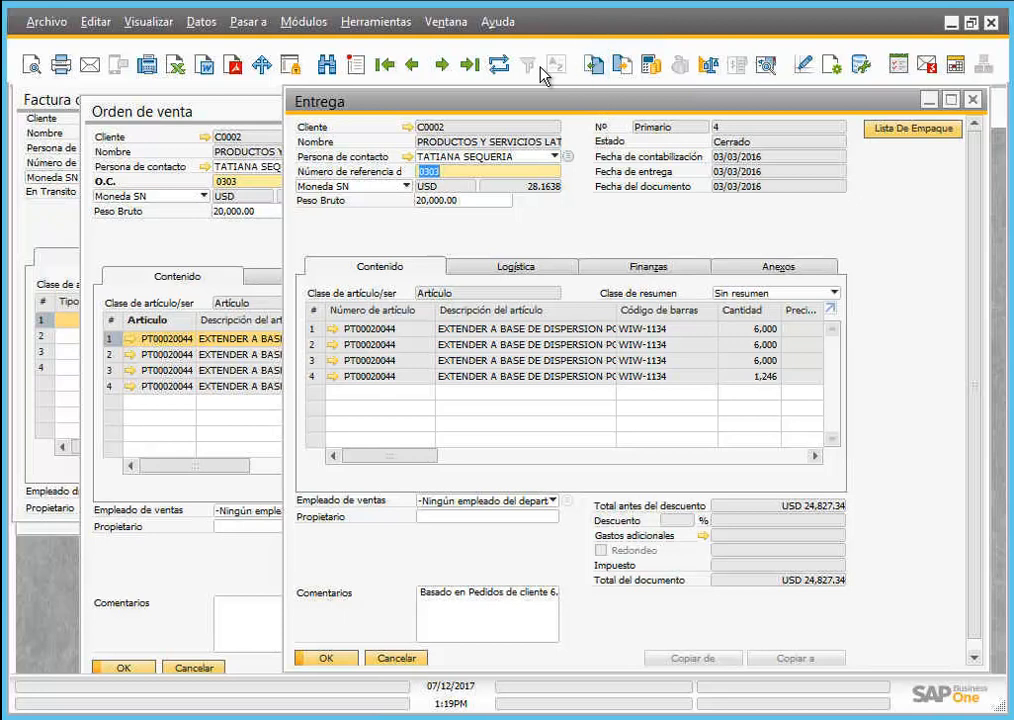
# Step: Open the delivery's target invoice, reduced to a smaller window and set aside, and close the earlier copy of that invoice
pyautogui.click(623, 70)
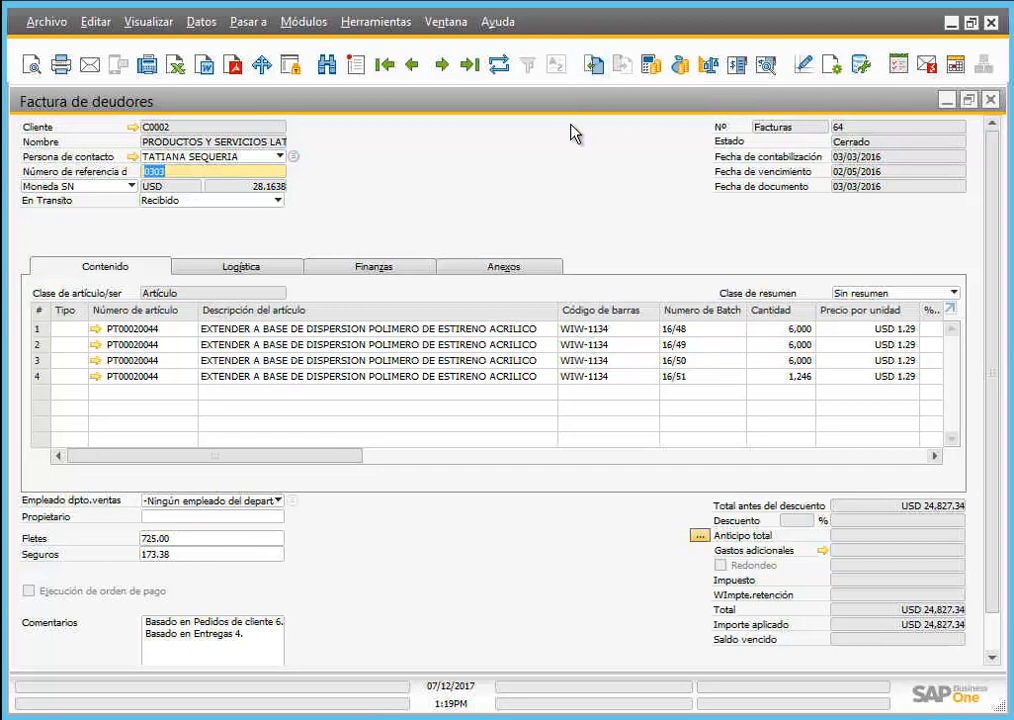
pyautogui.doubleClick(578, 101)
pyautogui.moveTo(536, 106); pyautogui.dragTo(659, 106)
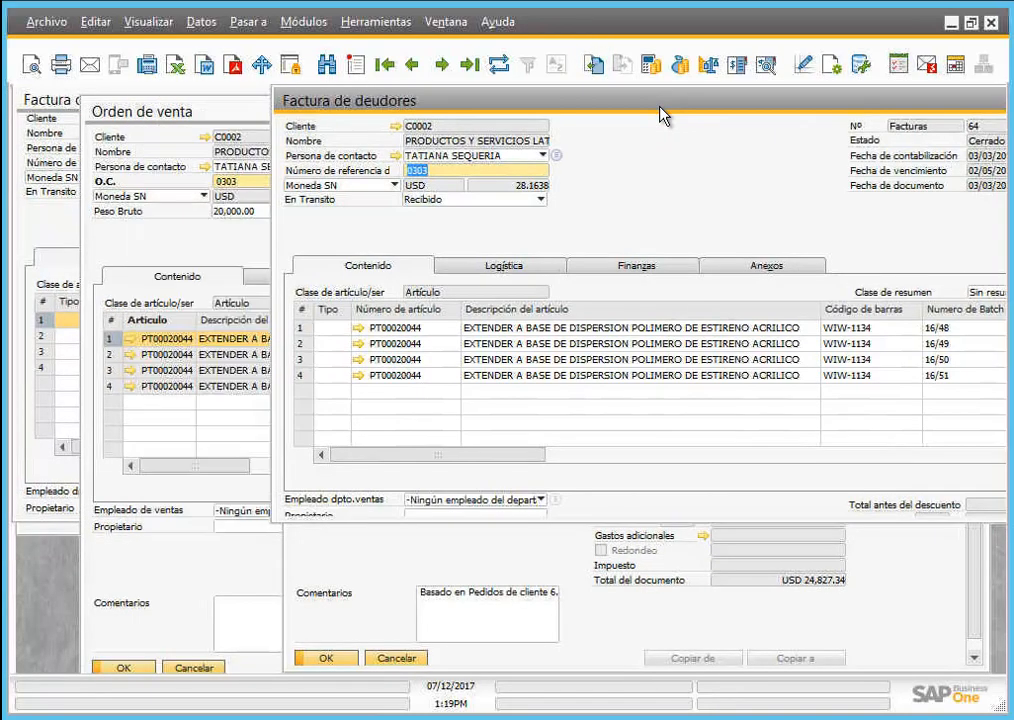
pyautogui.click(50, 99)
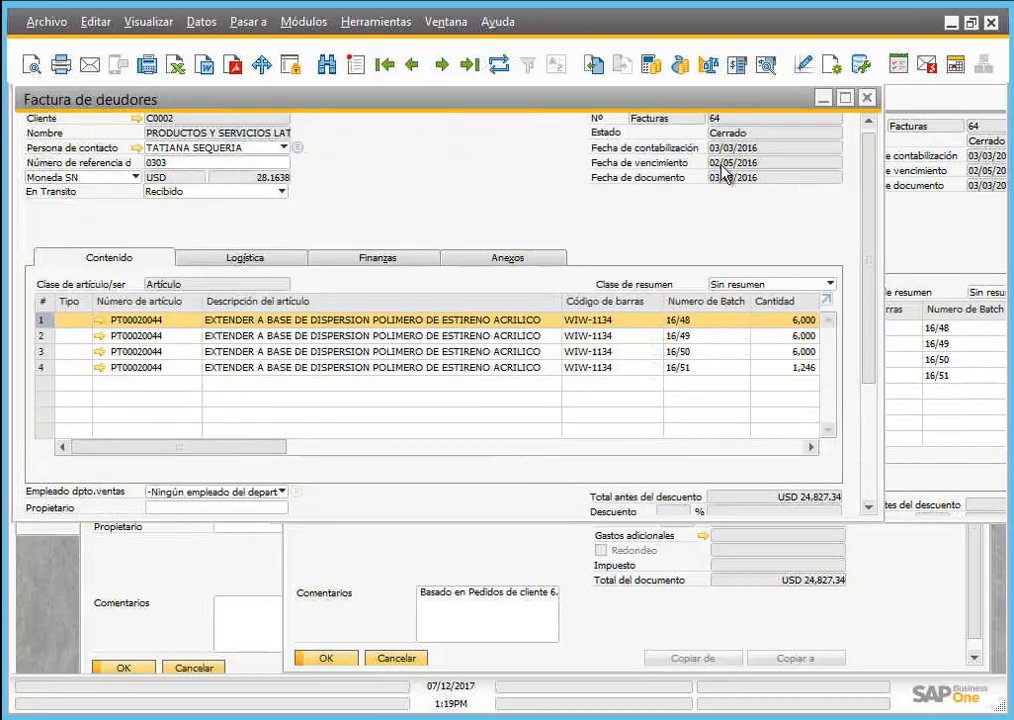
pyautogui.click(867, 100)
# Step: Arrange the sales order, delivery and invoice windows in a cascade so that their title bars can be seen together
pyautogui.moveTo(186, 108); pyautogui.dragTo(128, 112)
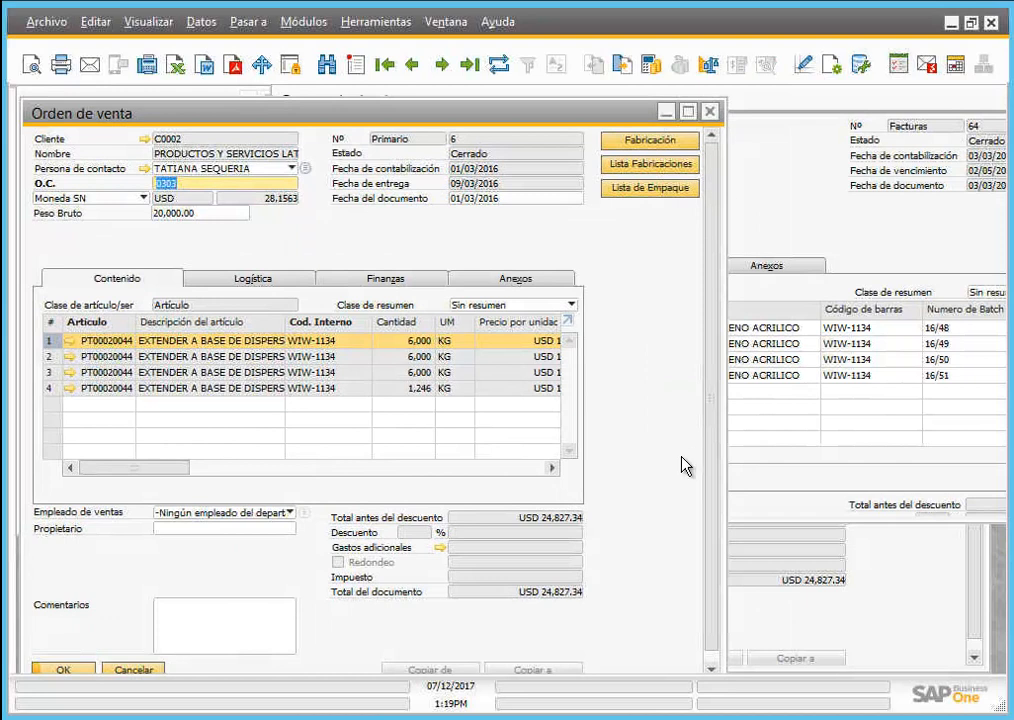
pyautogui.click(783, 113)
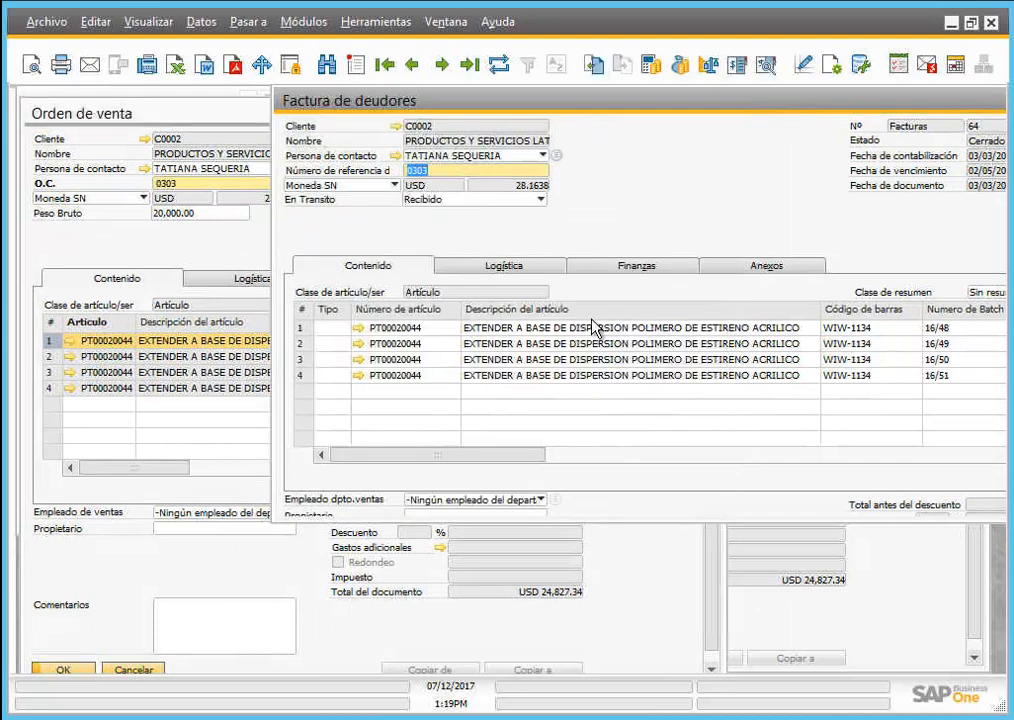
pyautogui.click(815, 628)
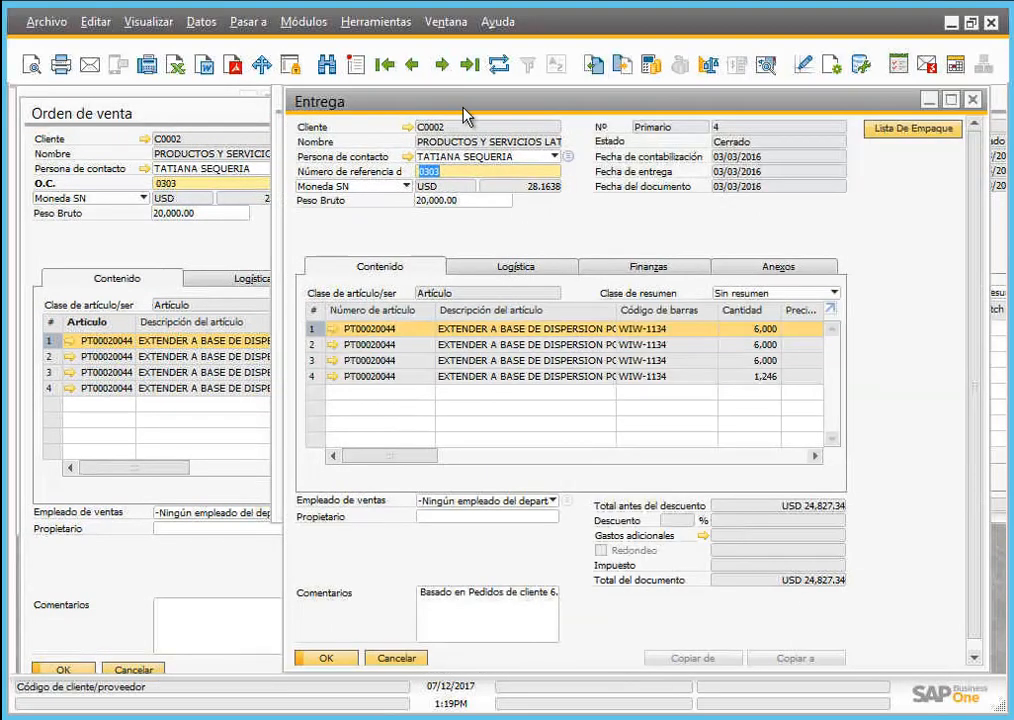
pyautogui.moveTo(403, 106); pyautogui.dragTo(277, 140)
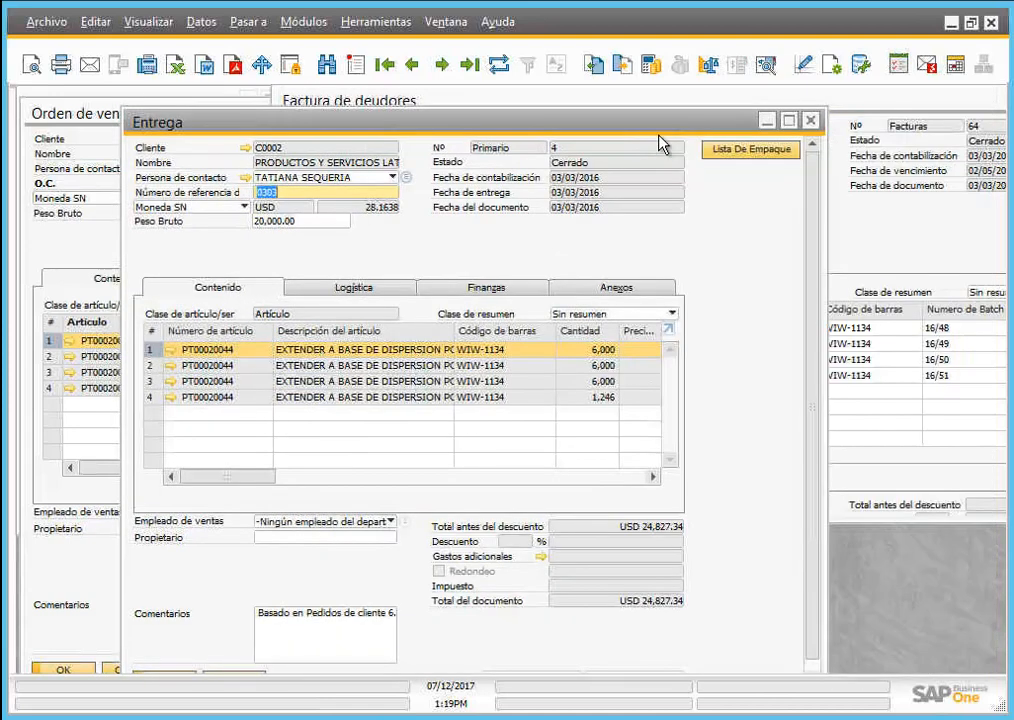
pyautogui.click(819, 103)
pyautogui.moveTo(812, 117); pyautogui.dragTo(812, 151)
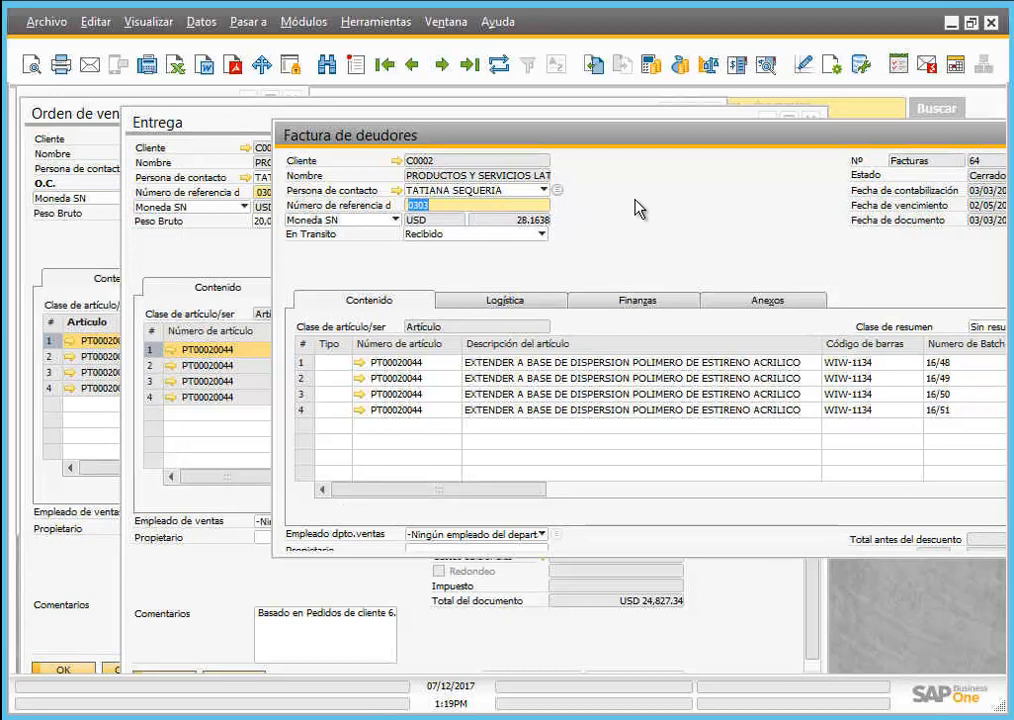
# Step: Open the invoice's relationship map (Mapa de relaciones) and spread out its document boxes to examine the links
pyautogui.rightClick(636, 207)
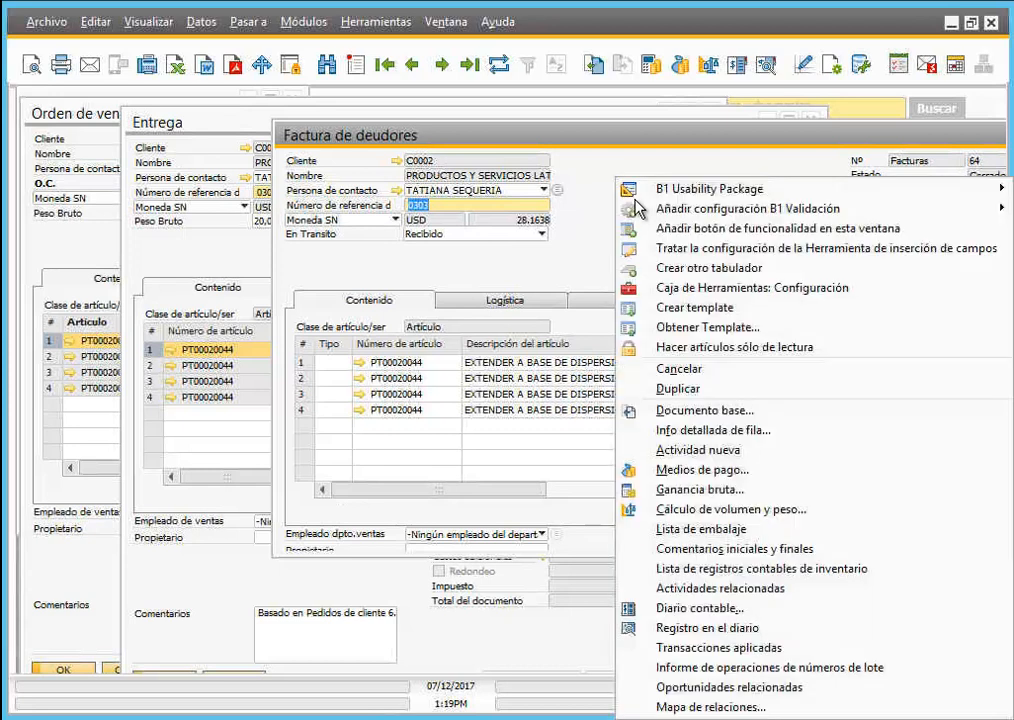
pyautogui.click(677, 708)
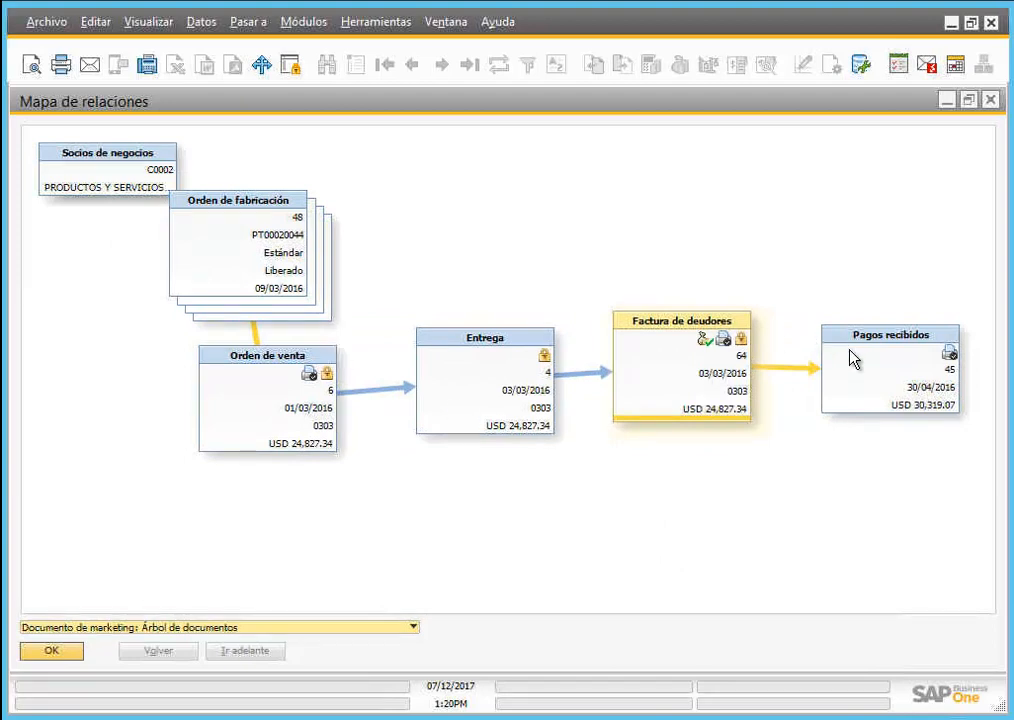
pyautogui.moveTo(247, 290); pyautogui.dragTo(380, 249)
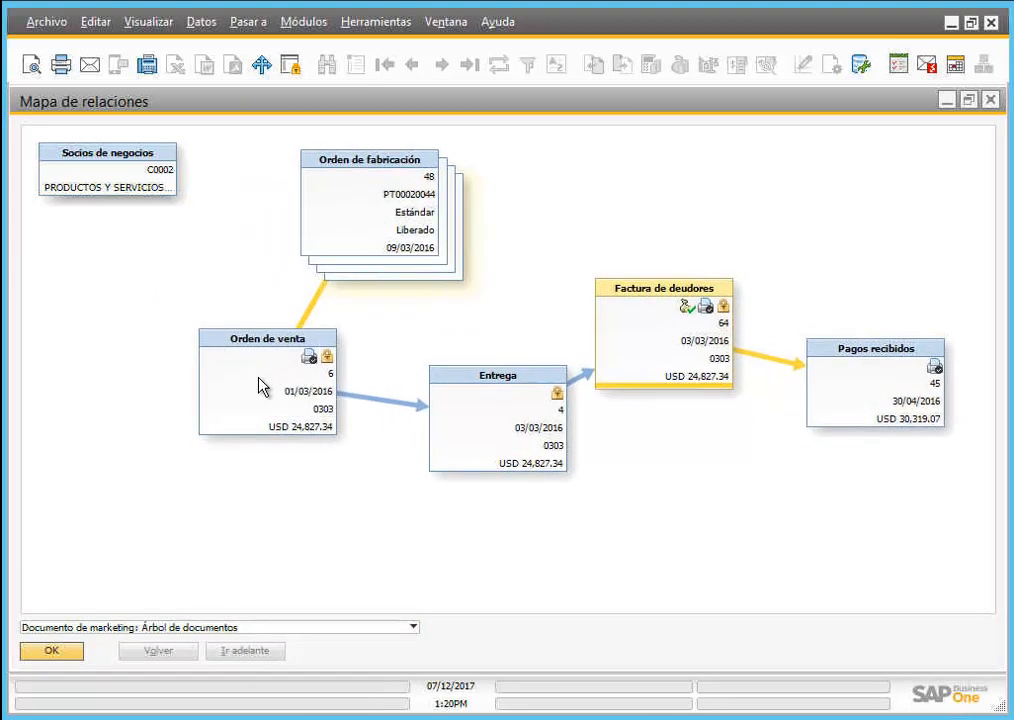
pyautogui.moveTo(459, 396); pyautogui.dragTo(448, 364)
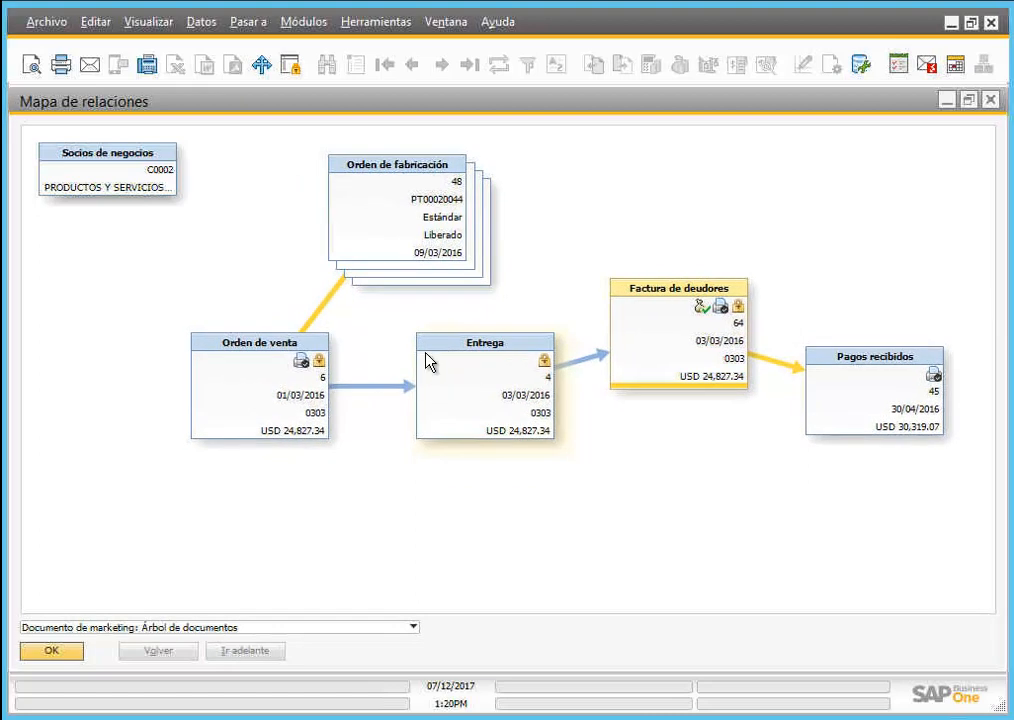
pyautogui.moveTo(675, 293); pyautogui.dragTo(678, 307)
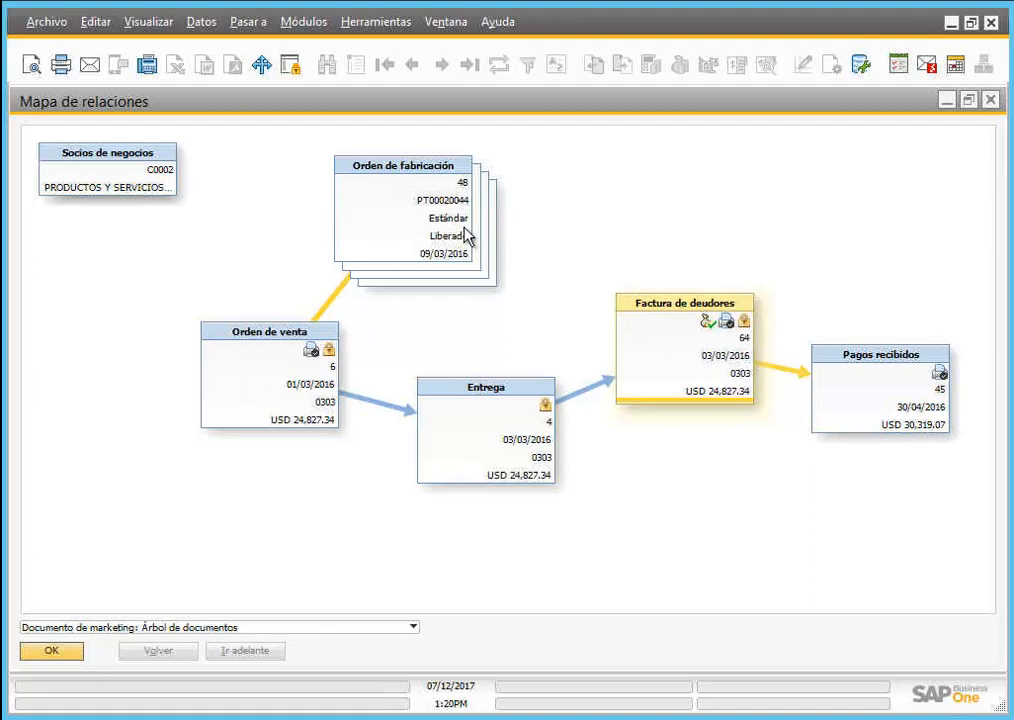
pyautogui.moveTo(911, 345); pyautogui.dragTo(928, 317)
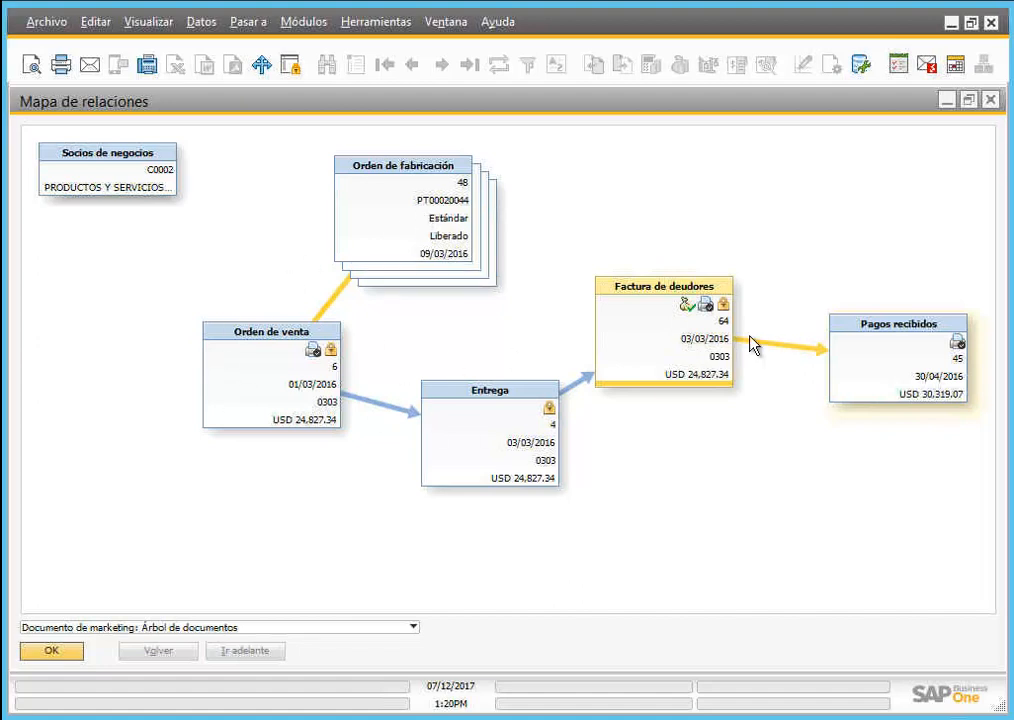
# Step: View the incoming payment and the sales order from the relationship map, closing each document after viewing it
pyautogui.doubleClick(906, 342)
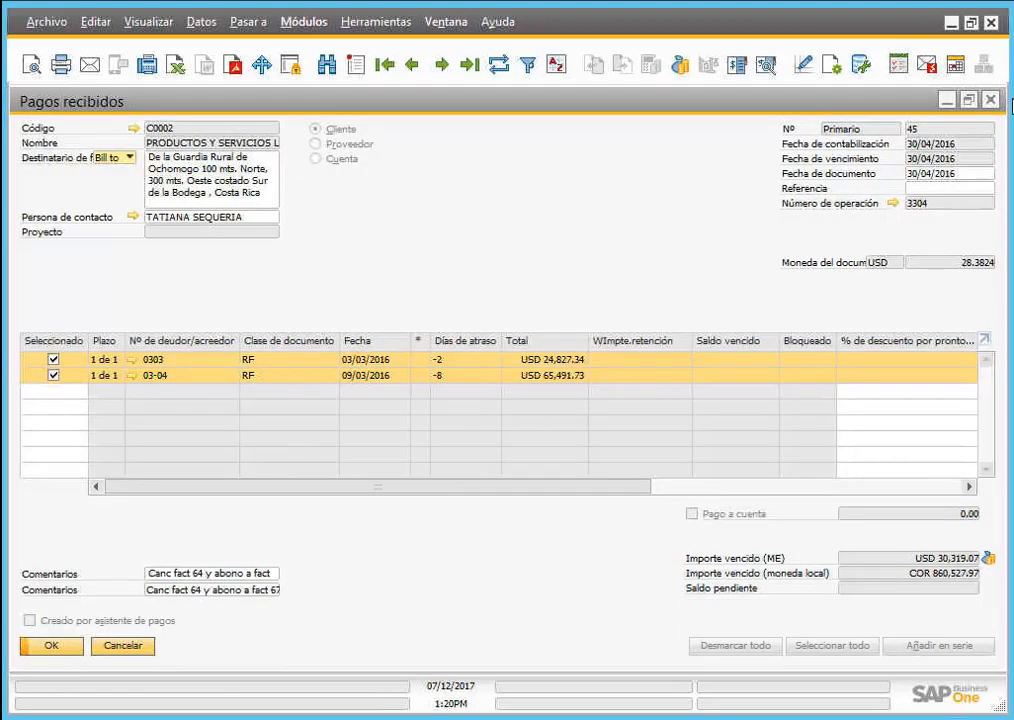
pyautogui.click(991, 101)
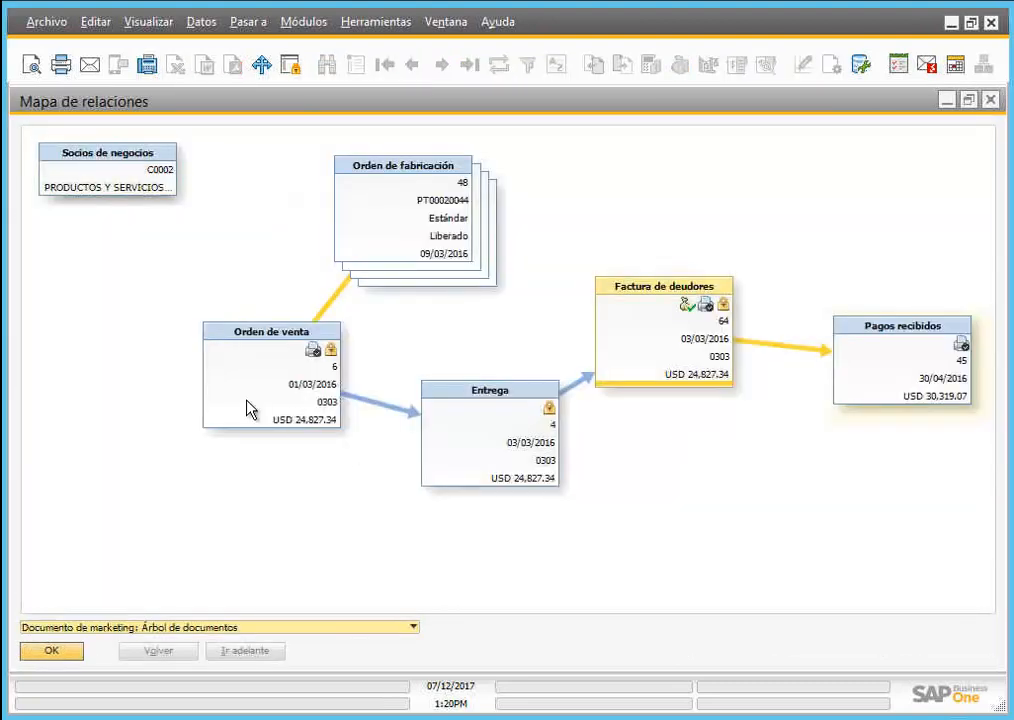
pyautogui.doubleClick(261, 390)
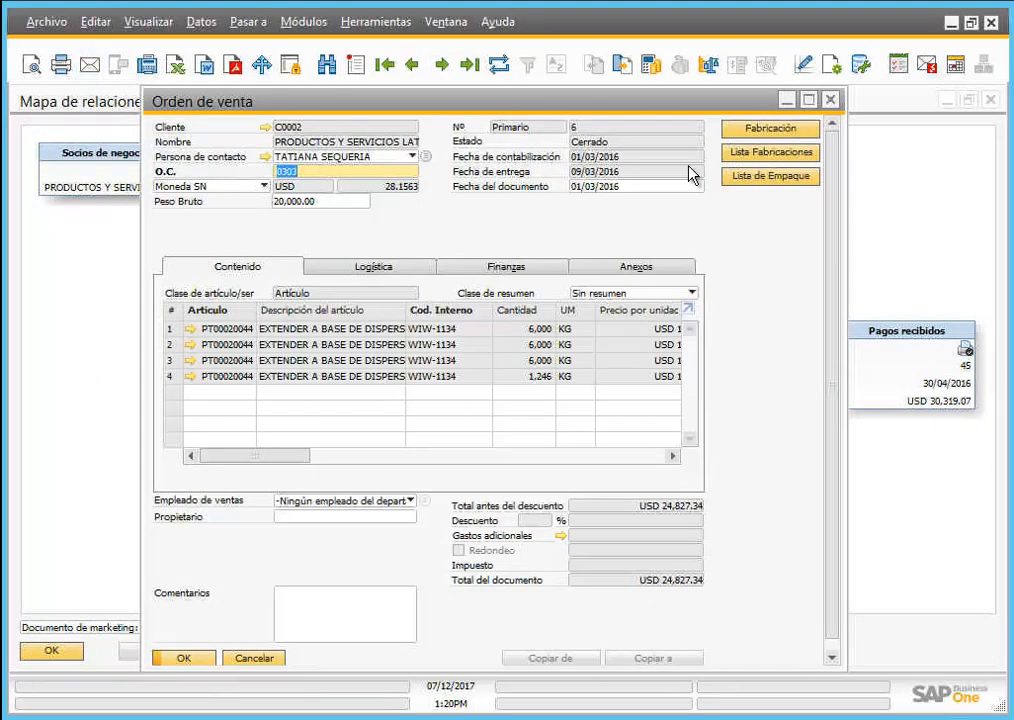
pyautogui.click(833, 101)
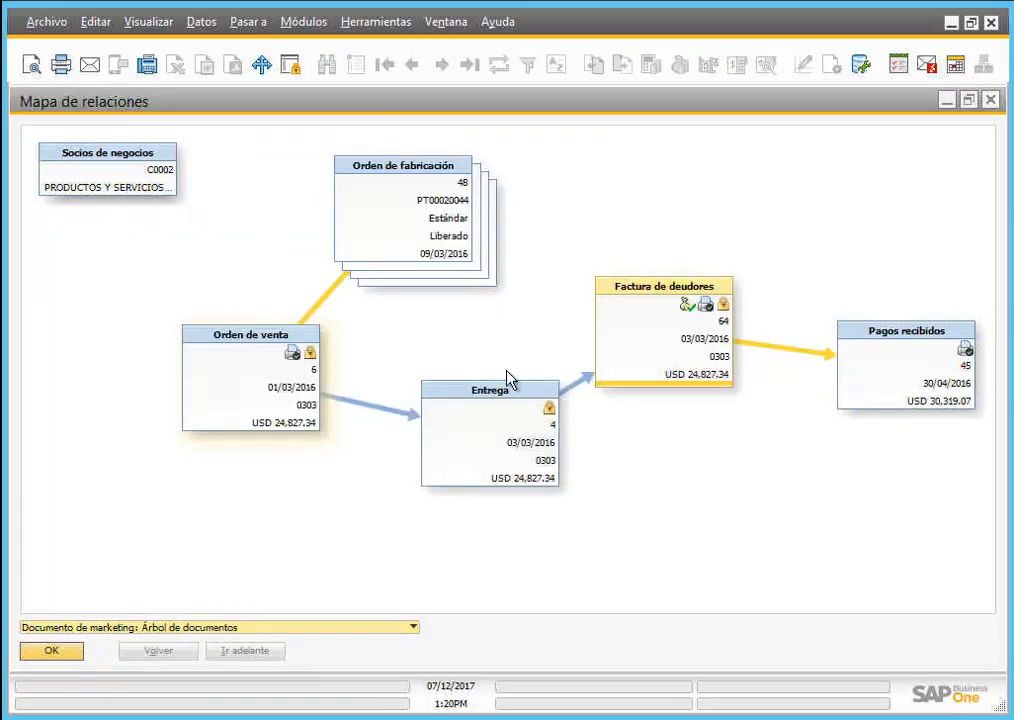
# Step: Close the relationship map and the open invoice, delivery and sales order windows
pyautogui.click(990, 100)
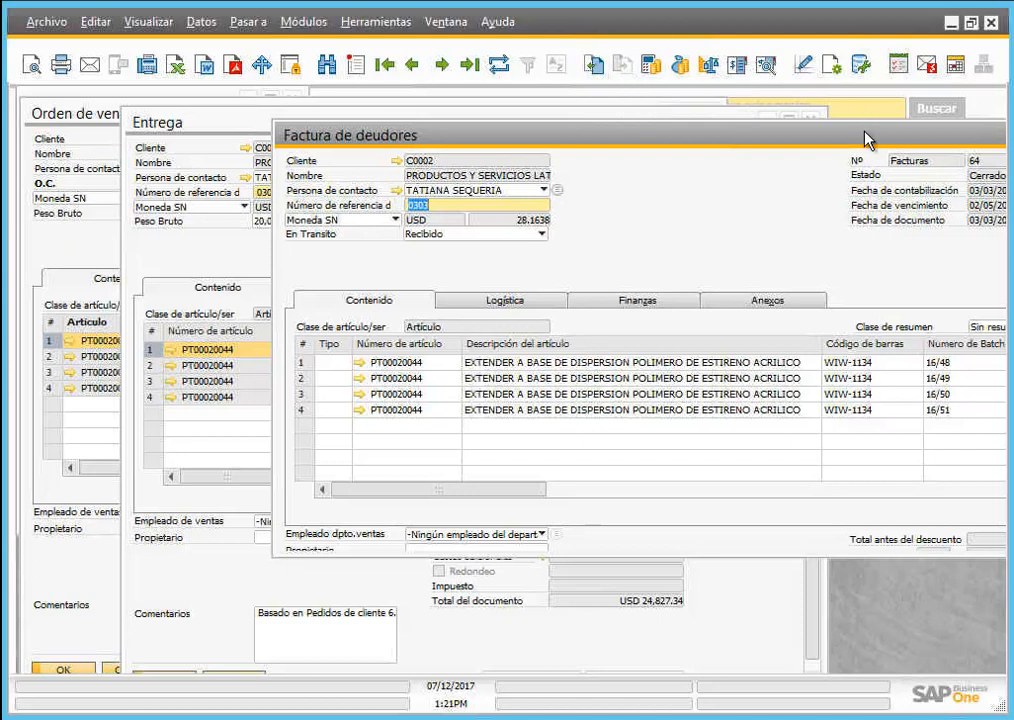
pyautogui.moveTo(623, 146); pyautogui.dragTo(385, 141)
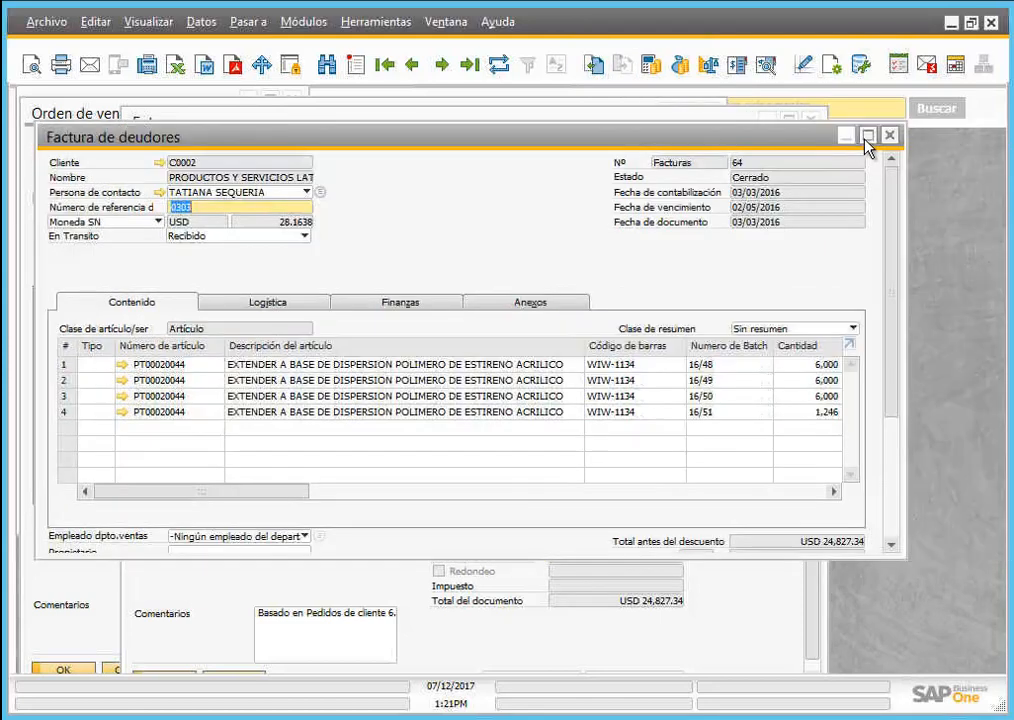
pyautogui.click(816, 122)
pyautogui.click(812, 122)
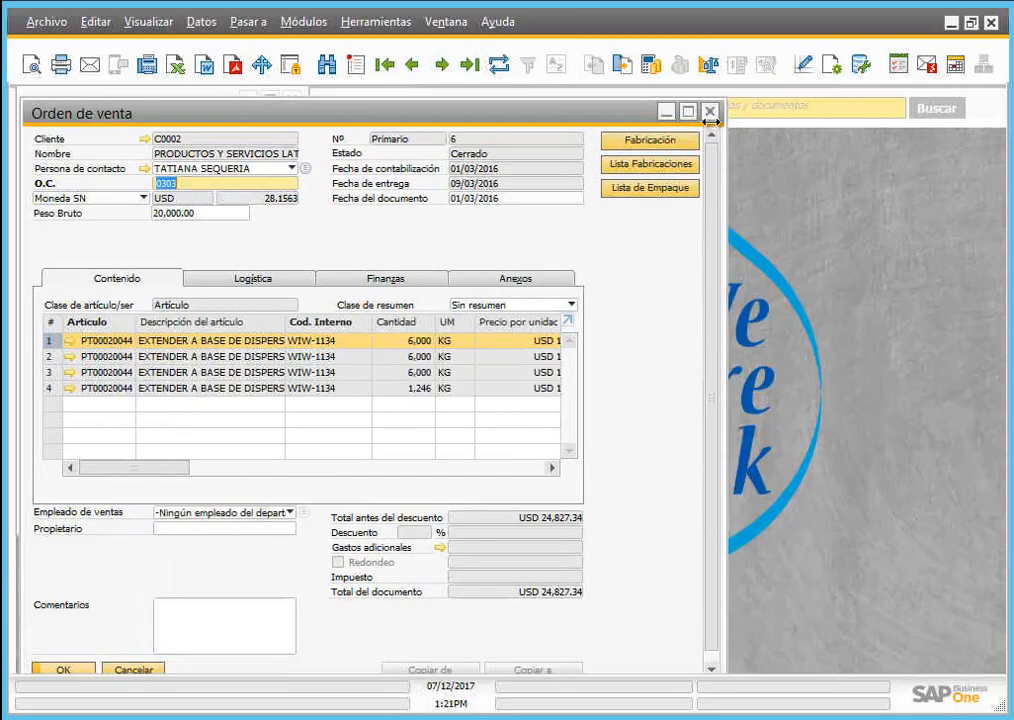
pyautogui.click(709, 110)
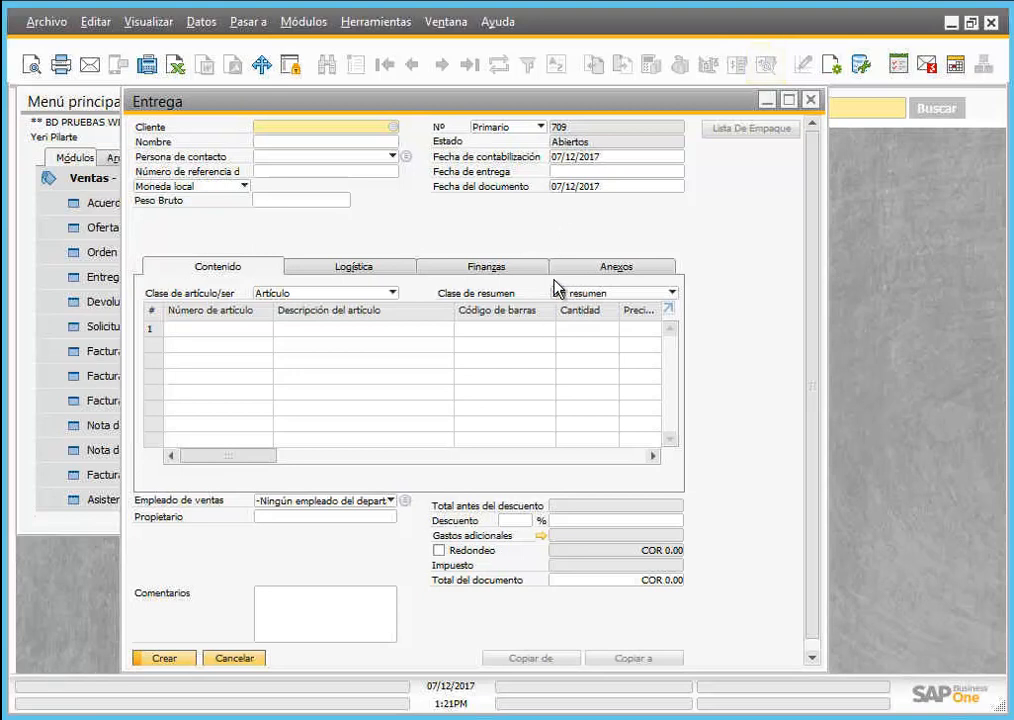
# Step: Enter the customer code in the new delivery and add item PT00010001 in its first row
pyautogui.write('C00')
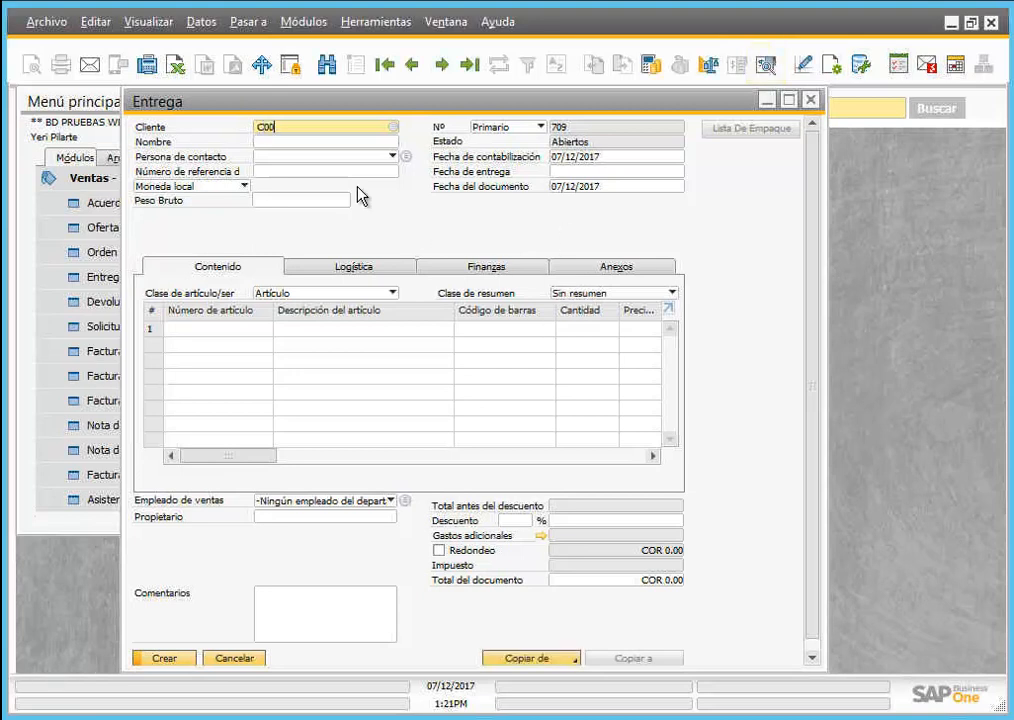
pyautogui.write('01')
pyautogui.press('Tab')
pyautogui.click(223, 328)
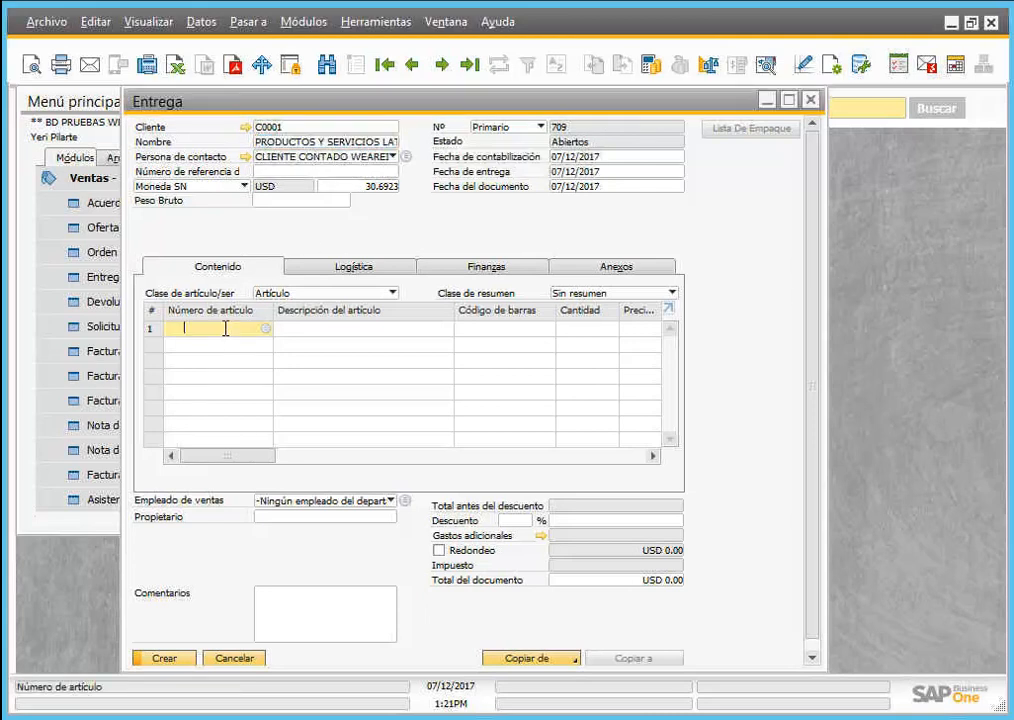
pyautogui.write('PT000100')
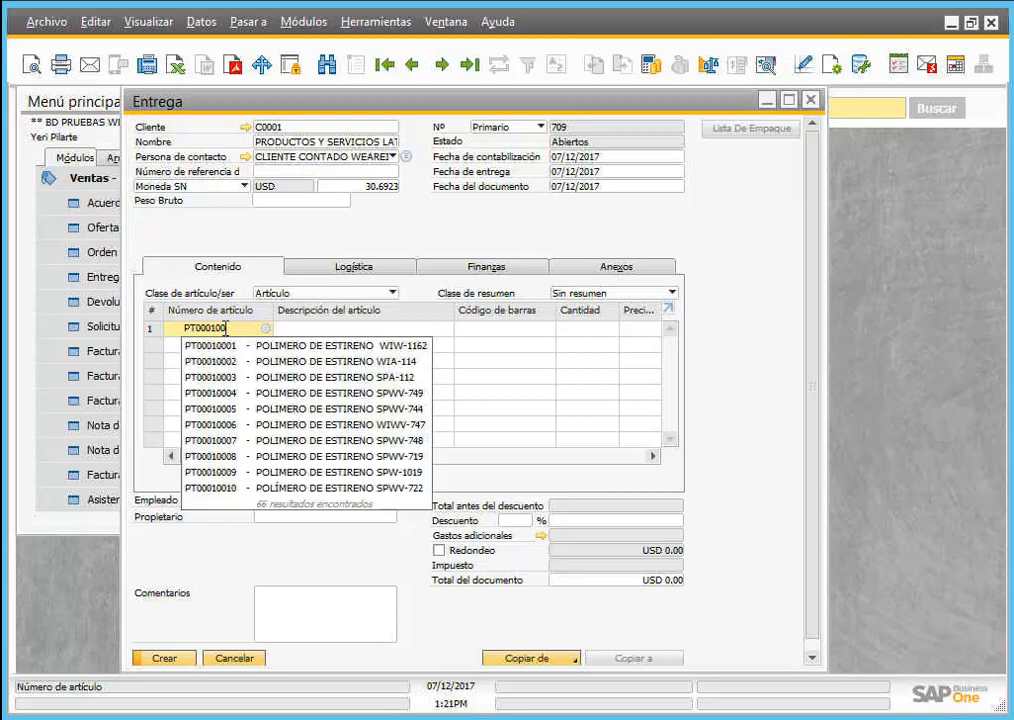
pyautogui.click(232, 347)
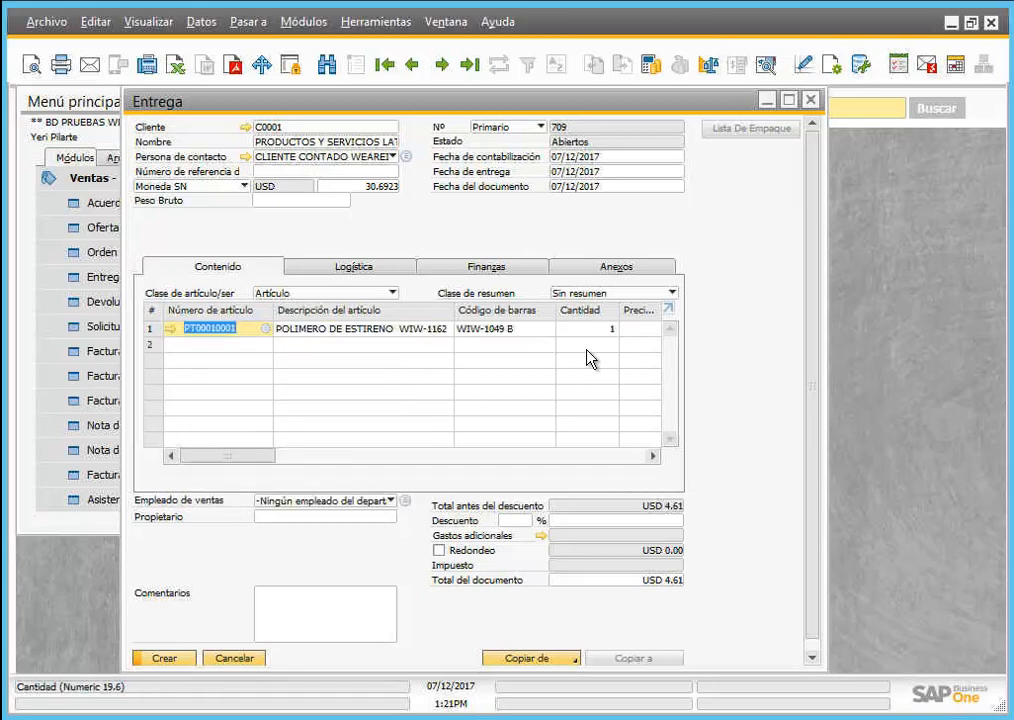
# Step: Set the item's quantity to 2 and close the delivery without saving it
pyautogui.press('Tab')
pyautogui.press('Tab')
pyautogui.write('2')
pyautogui.press('Tab')
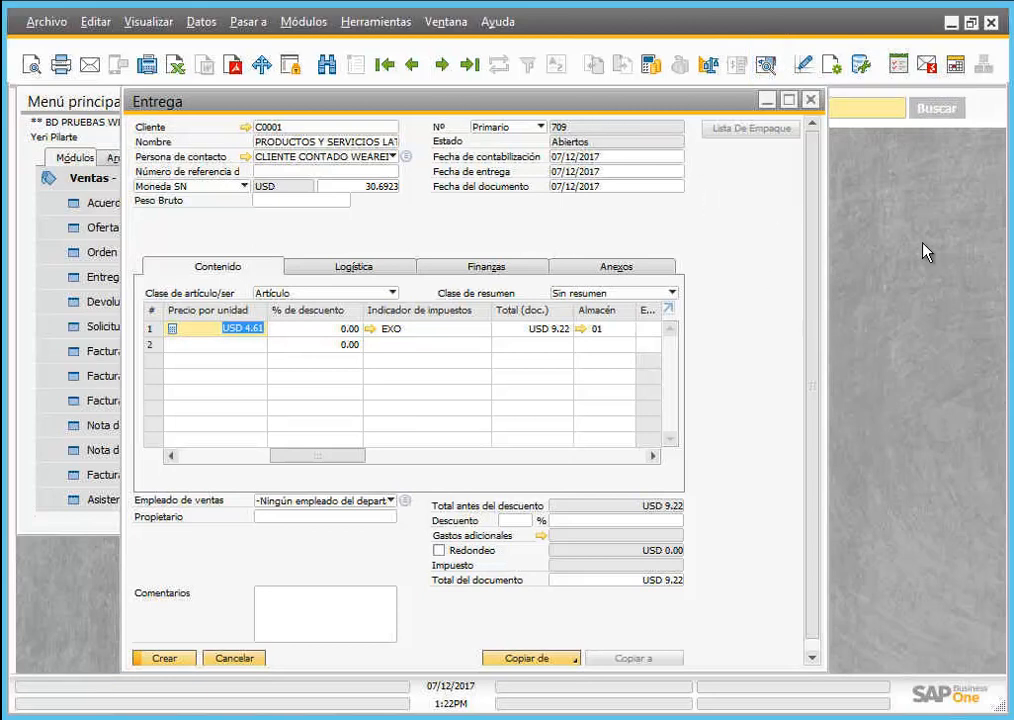
pyautogui.click(810, 100)
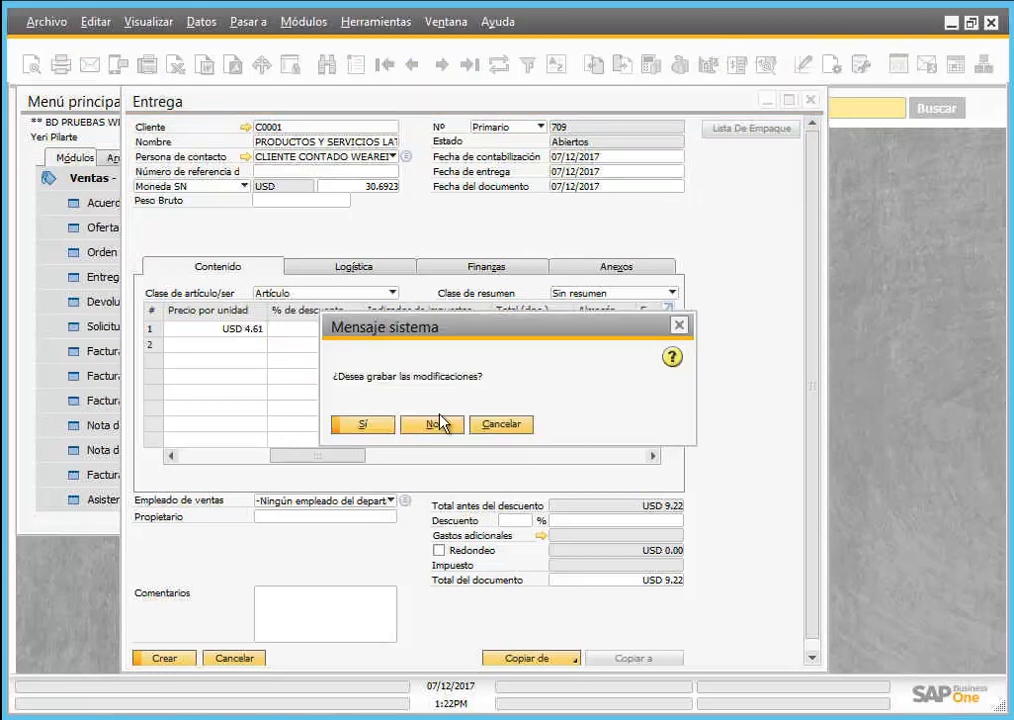
pyautogui.click(439, 424)
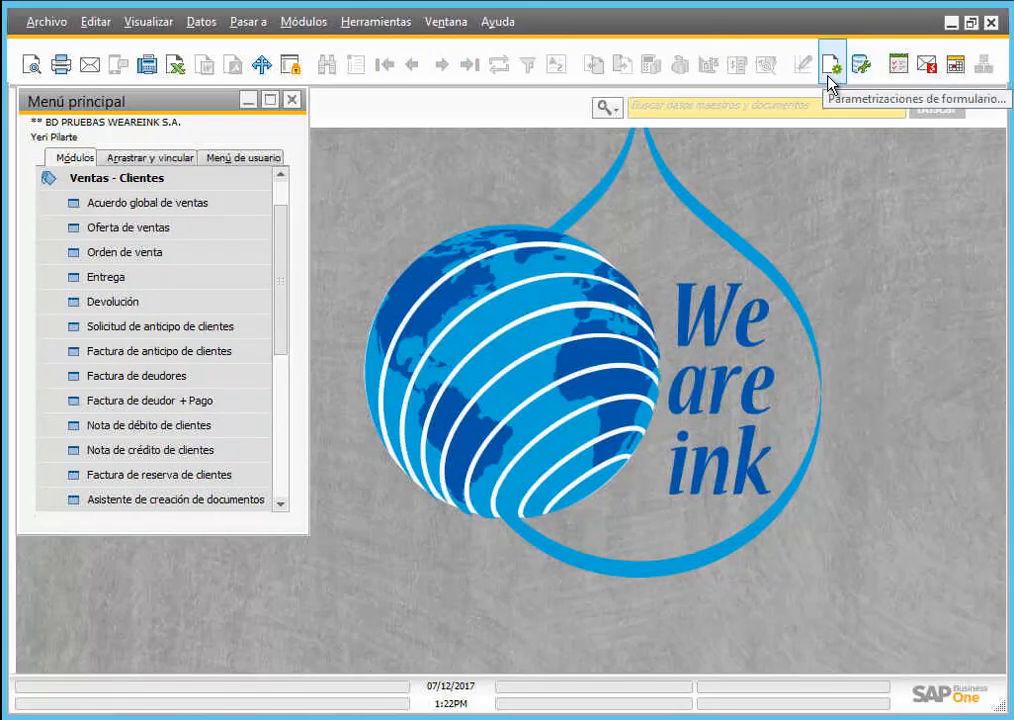
# Step: Collapse the Ventas - Clientes module and make the Oportunidades module visible in the main menu through its form settings
pyautogui.click(163, 179)
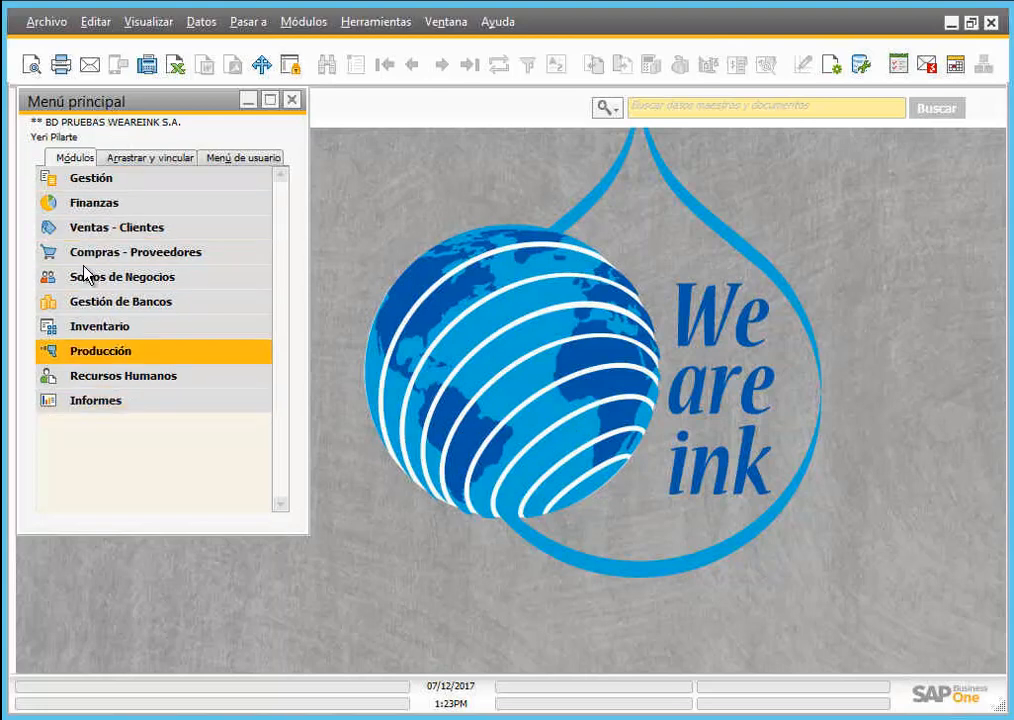
pyautogui.click(835, 70)
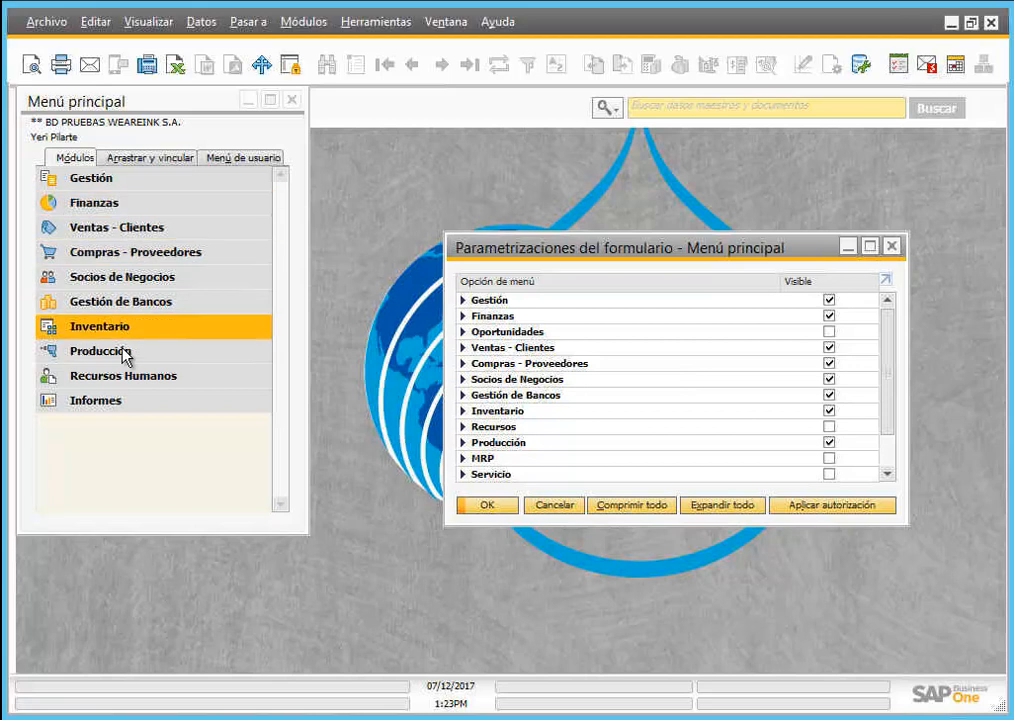
pyautogui.click(828, 332)
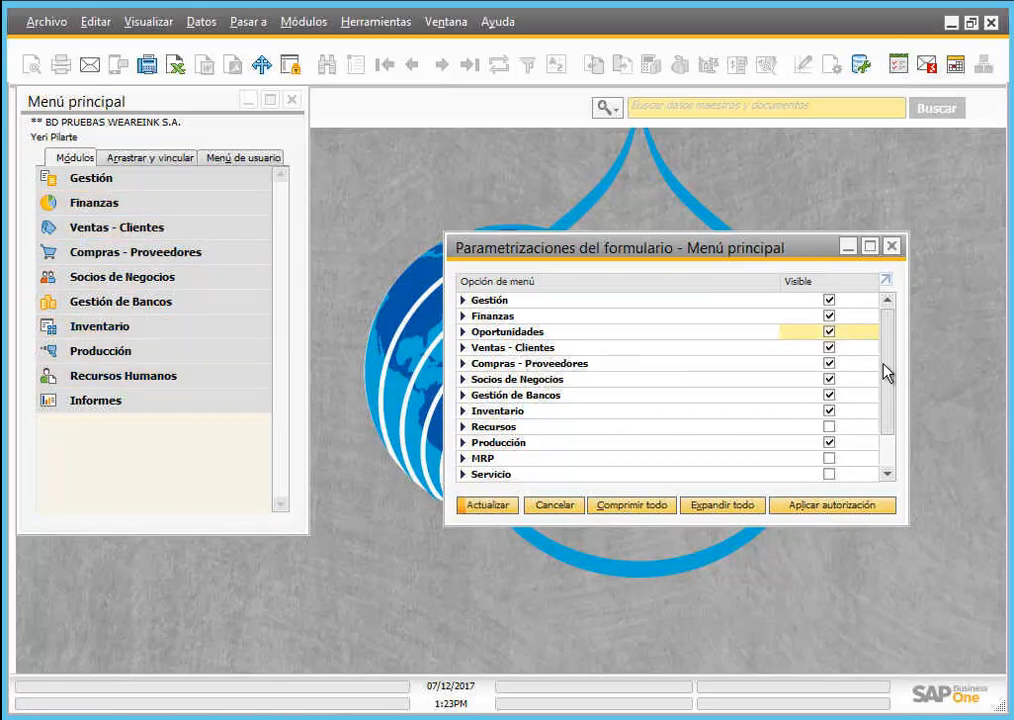
pyautogui.click(492, 506)
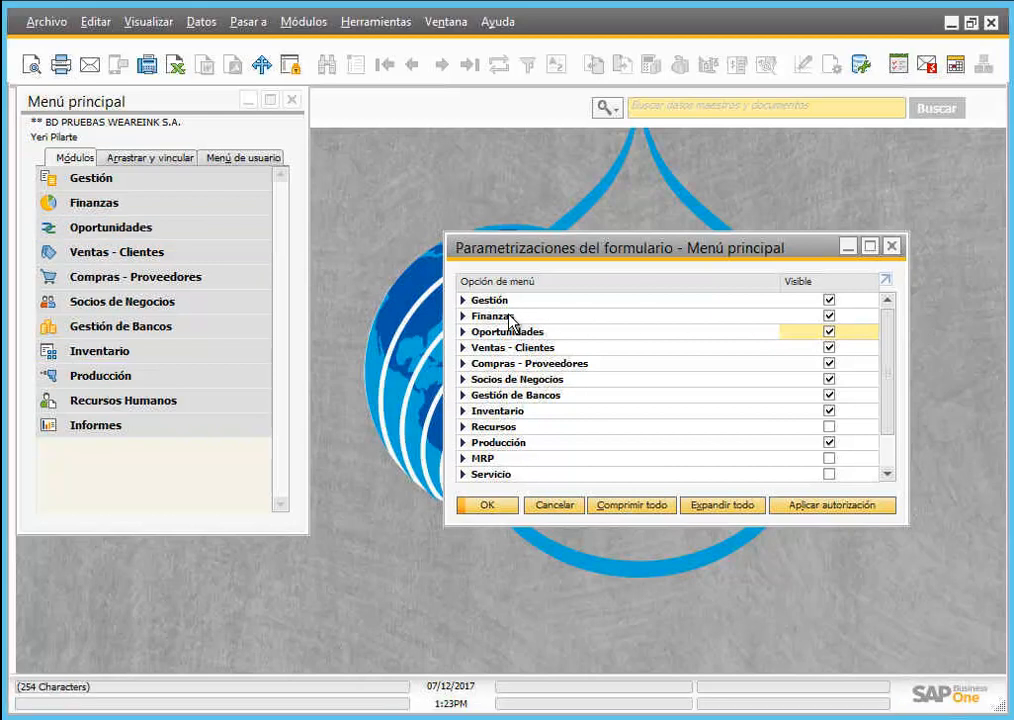
# Step: Hide the Gestión, Finanzas, Oportunidades and Gestión de Bancos modules from the main menu and update its form settings
pyautogui.click(830, 300)
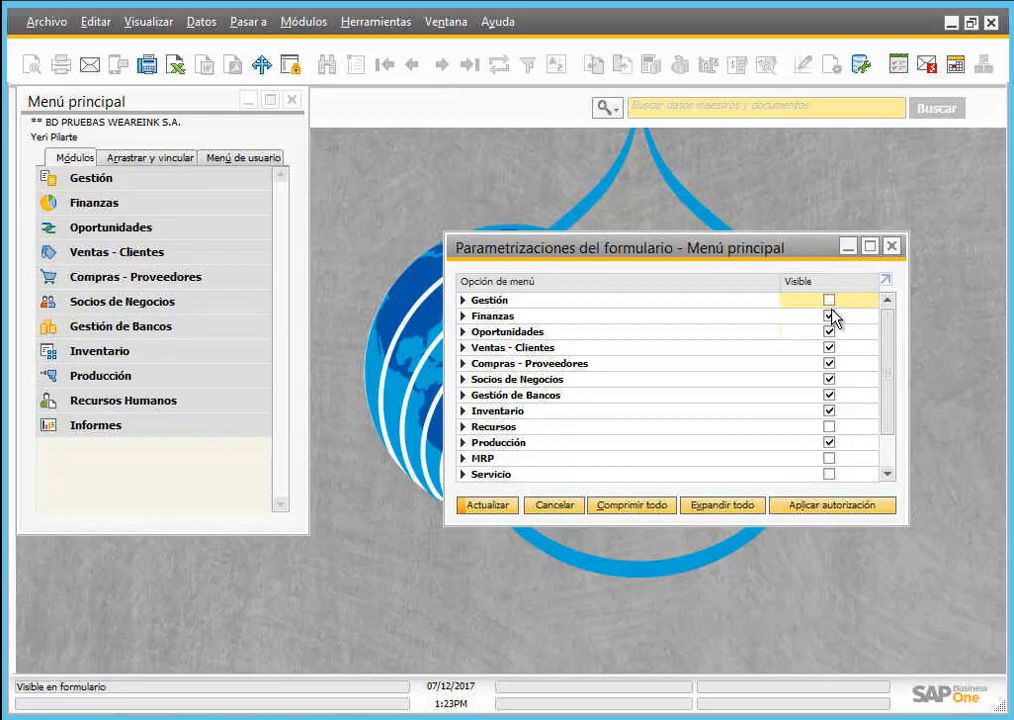
pyautogui.click(829, 316)
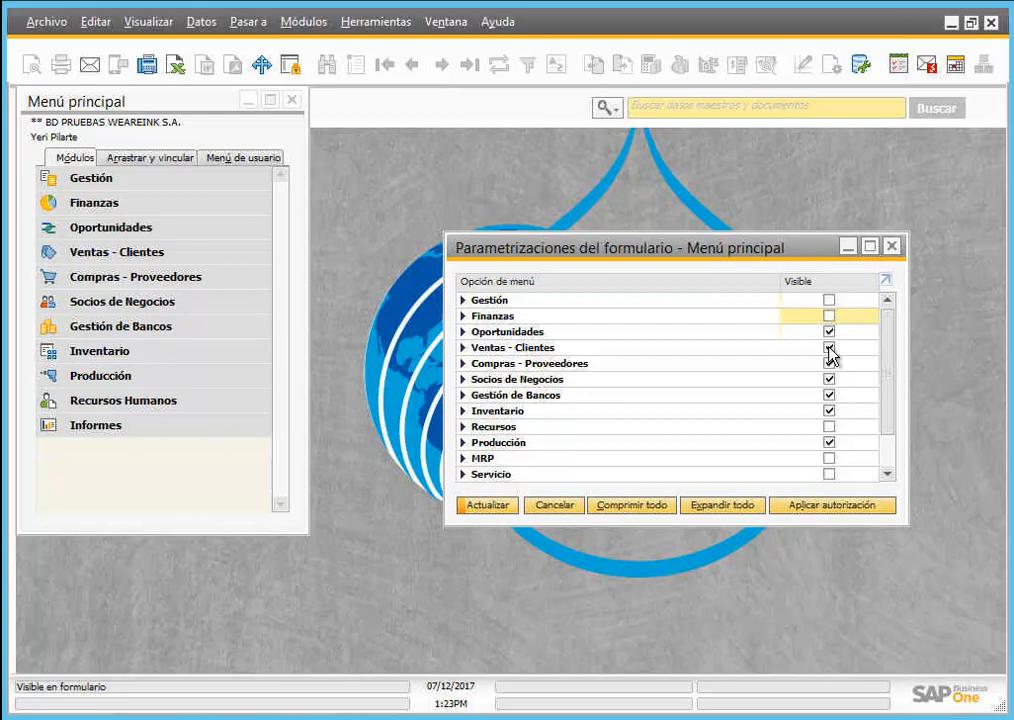
pyautogui.click(829, 332)
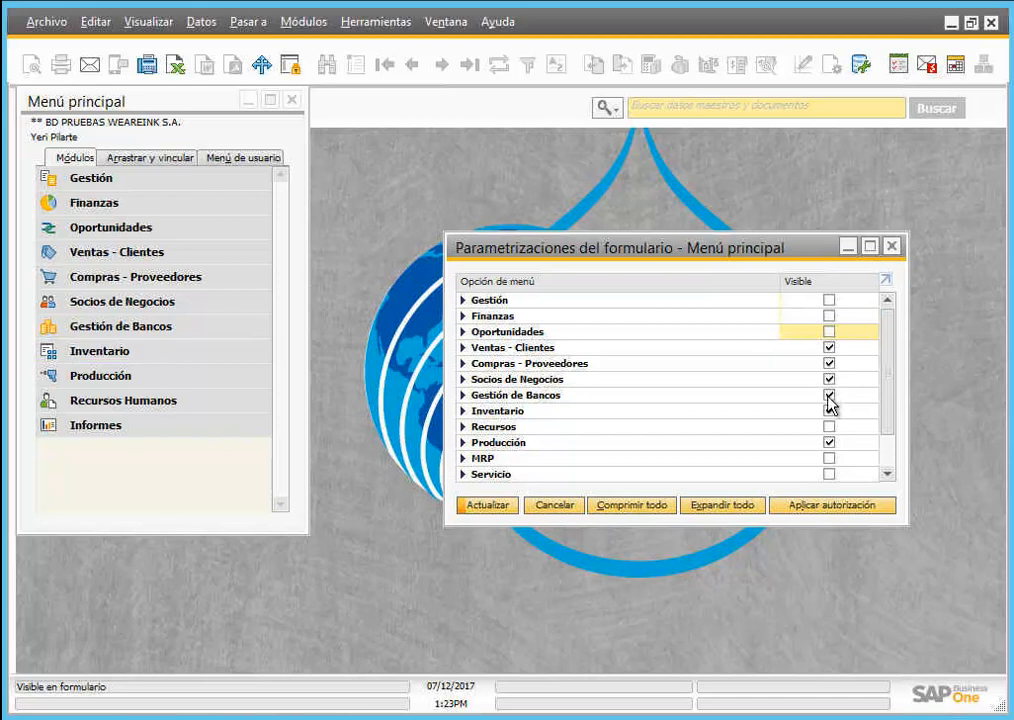
pyautogui.click(829, 397)
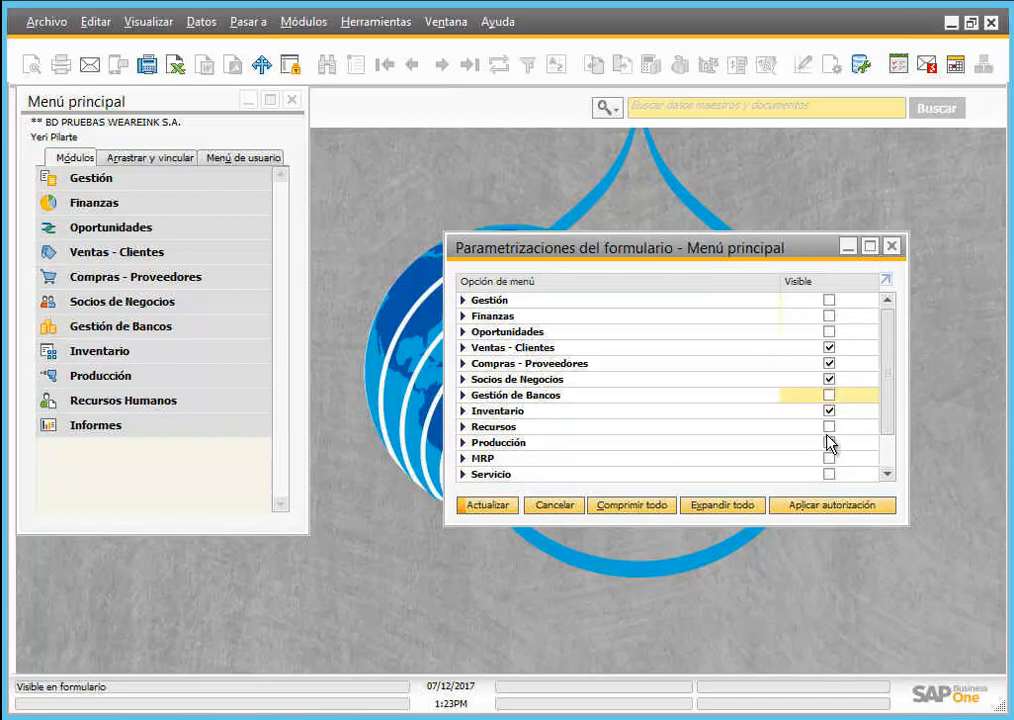
pyautogui.click(497, 507)
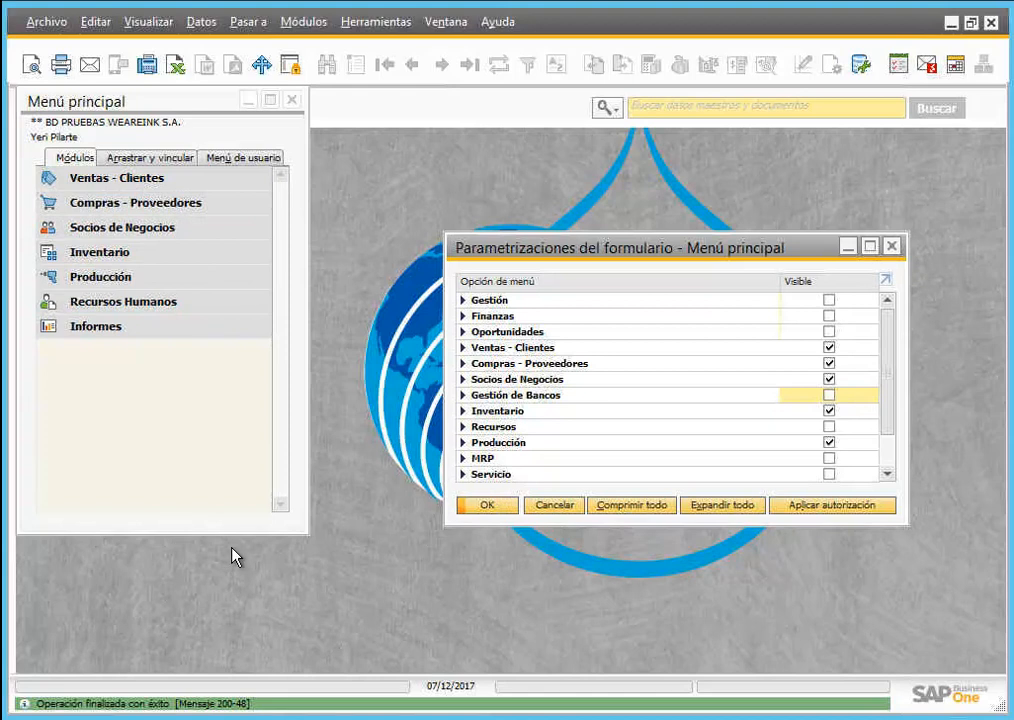
# Step: Shorten the main menu window and make Gestión, Finanzas, Oportunidades, Gestión de Bancos, Recursos, MRP and Servicio visible through its form settings
pyautogui.moveTo(231, 532); pyautogui.dragTo(267, 410)
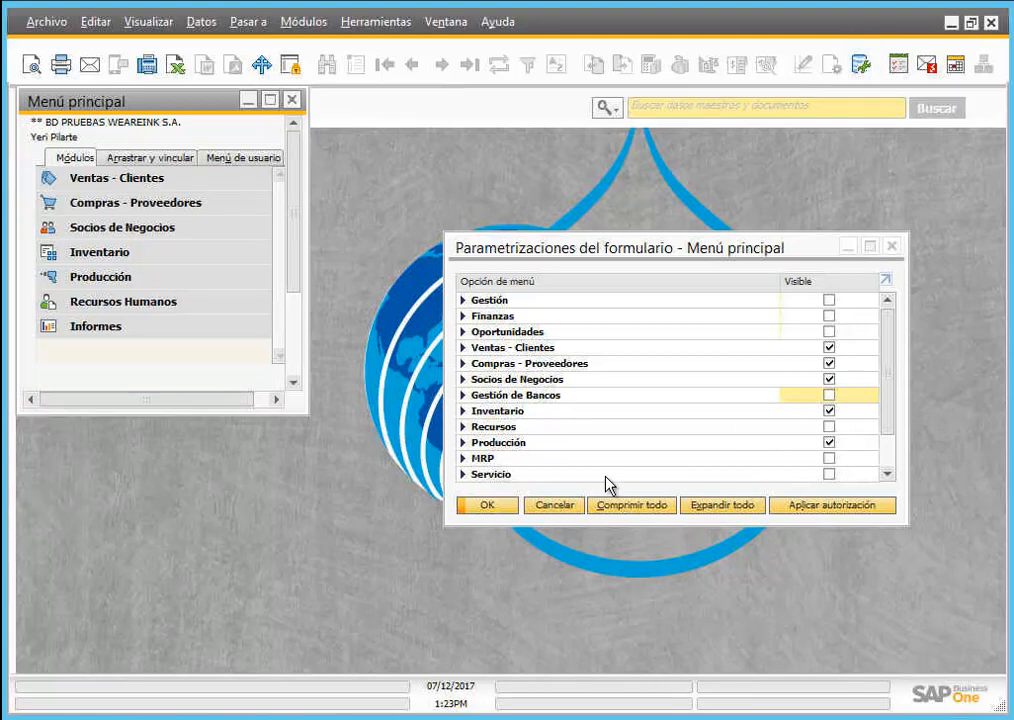
pyautogui.click(829, 299)
pyautogui.click(829, 315)
pyautogui.click(829, 331)
pyautogui.click(829, 395)
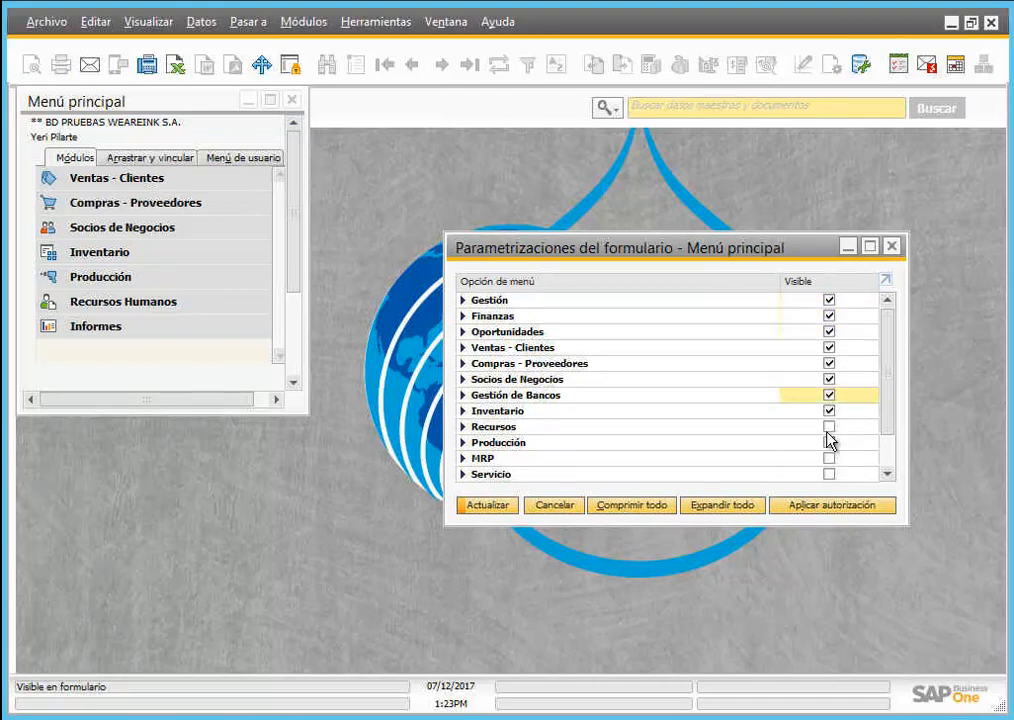
pyautogui.click(829, 426)
pyautogui.click(829, 458)
pyautogui.click(829, 474)
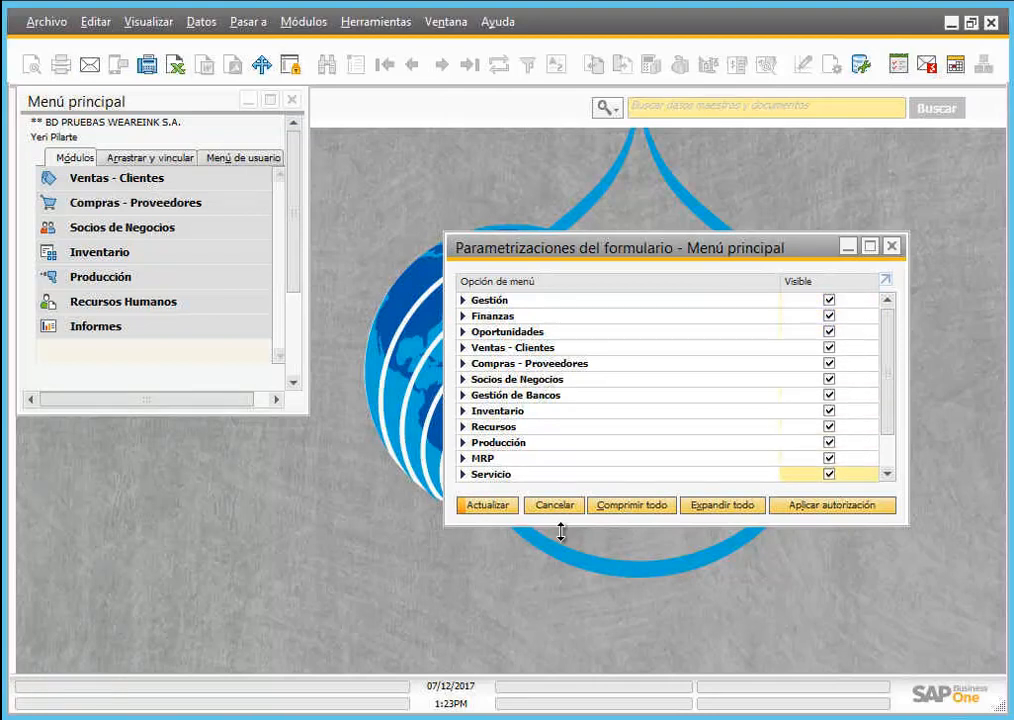
pyautogui.click(502, 507)
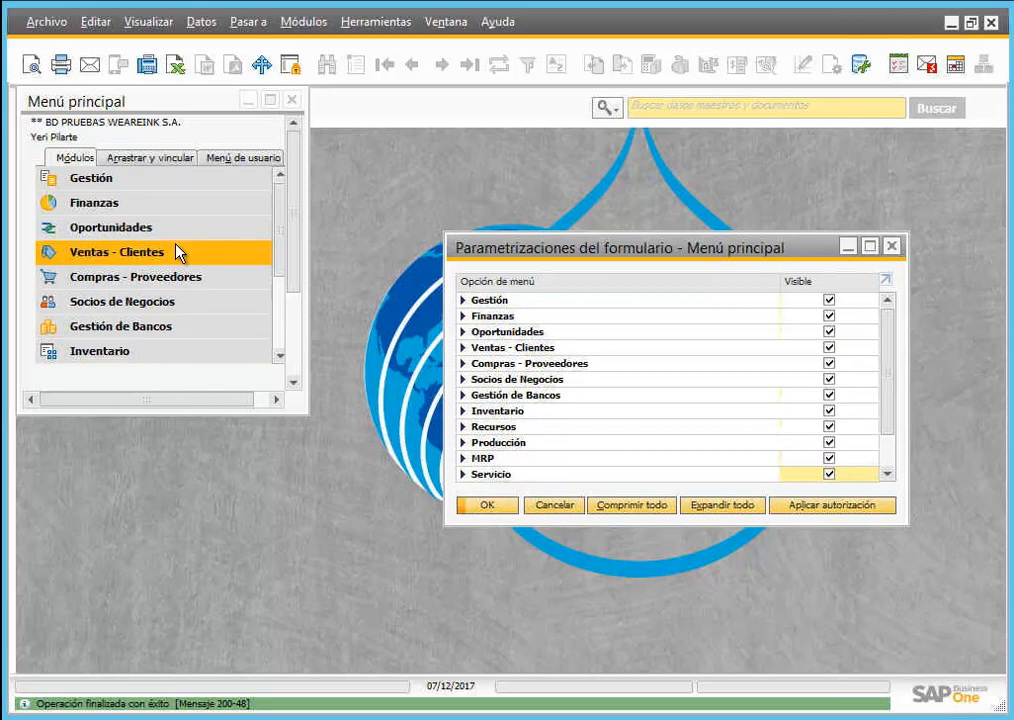
pyautogui.click(470, 505)
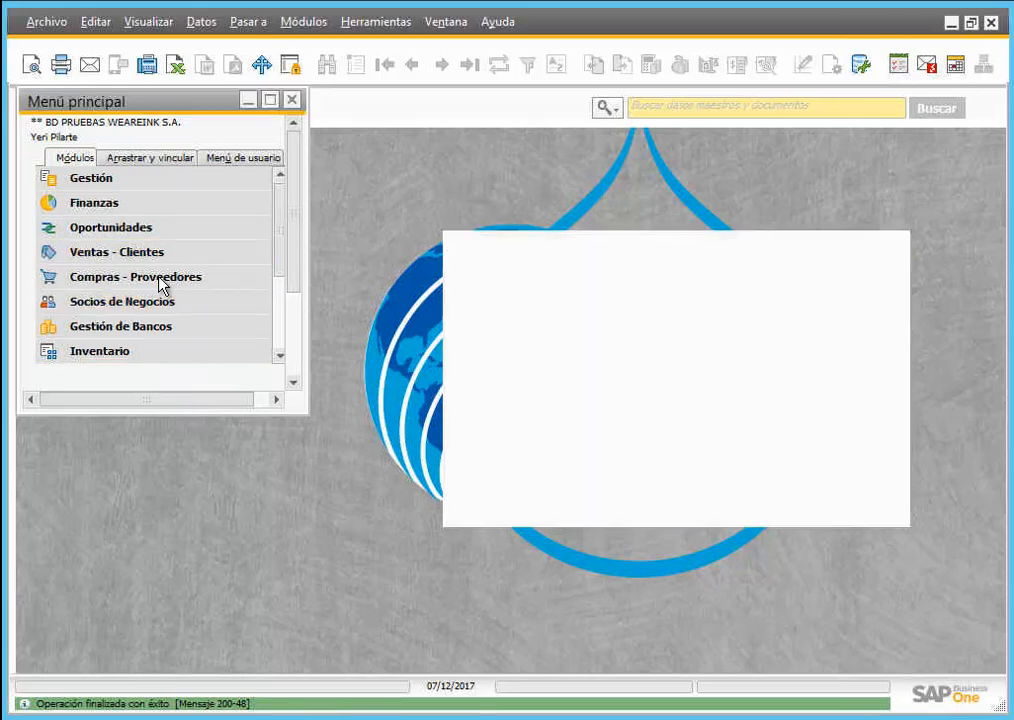
# Step: Open the sales order form from Ventas - Clientes, go to the previous record and widen its window
pyautogui.click(115, 255)
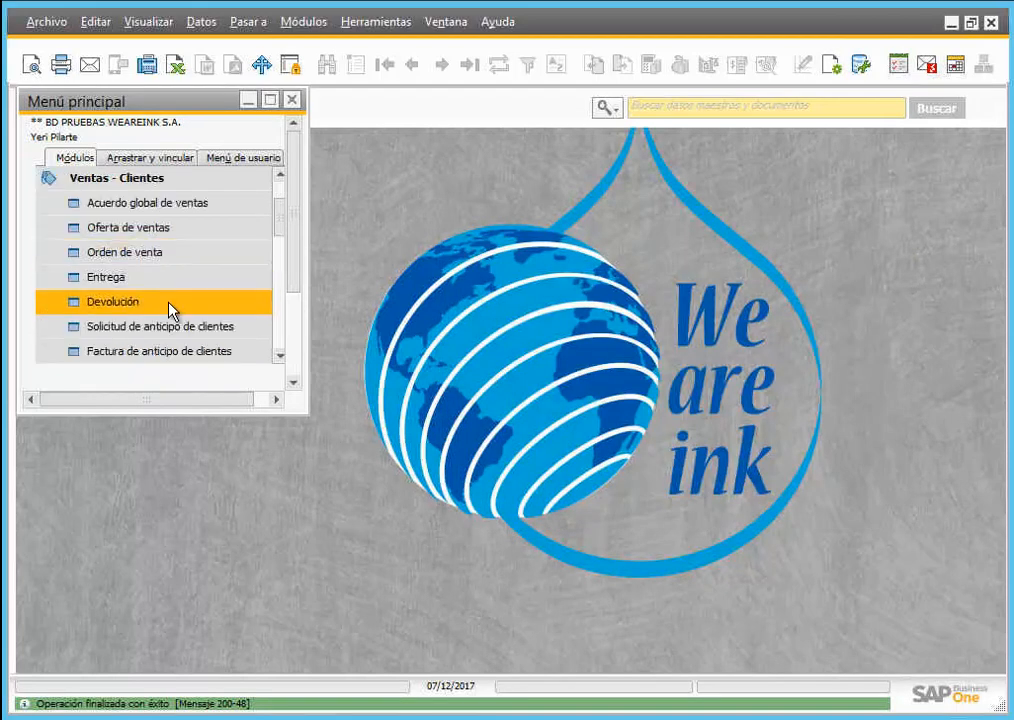
pyautogui.click(127, 253)
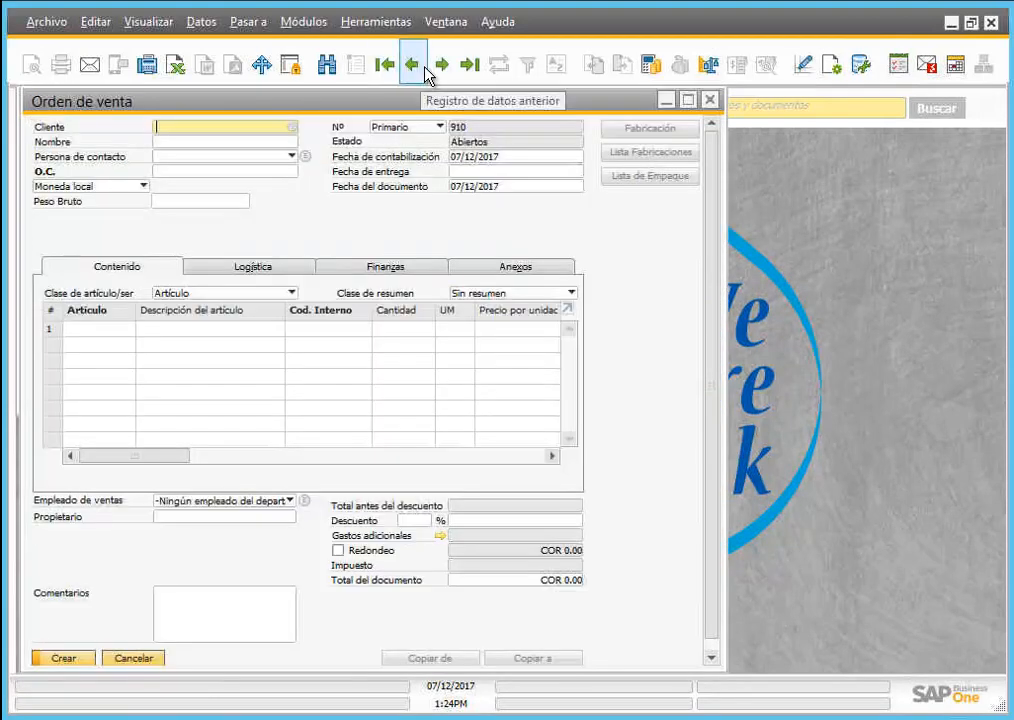
pyautogui.click(426, 73)
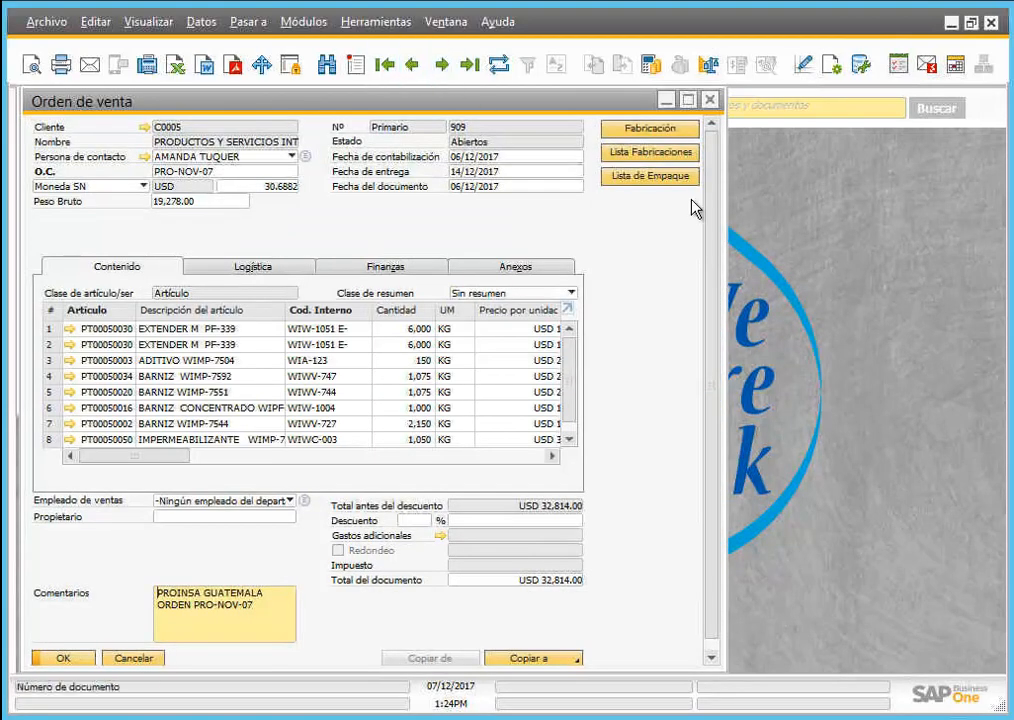
pyautogui.moveTo(722, 216); pyautogui.dragTo(985, 248)
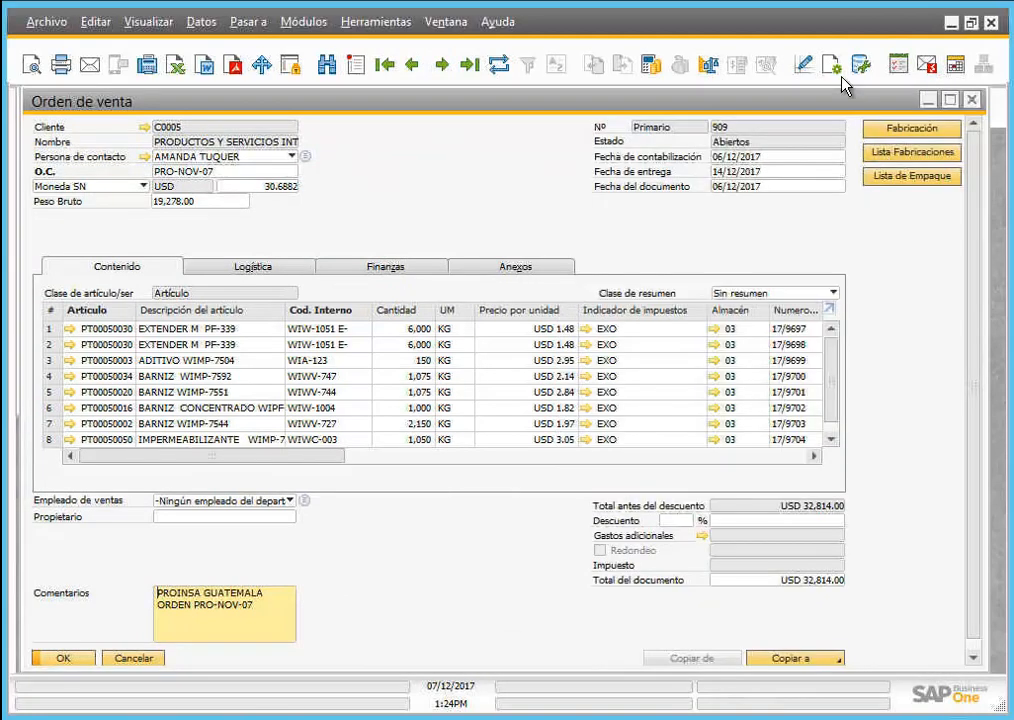
# Step: Open the sales order's form settings and examine the Visible and Activo options across the table format columns
pyautogui.click(836, 70)
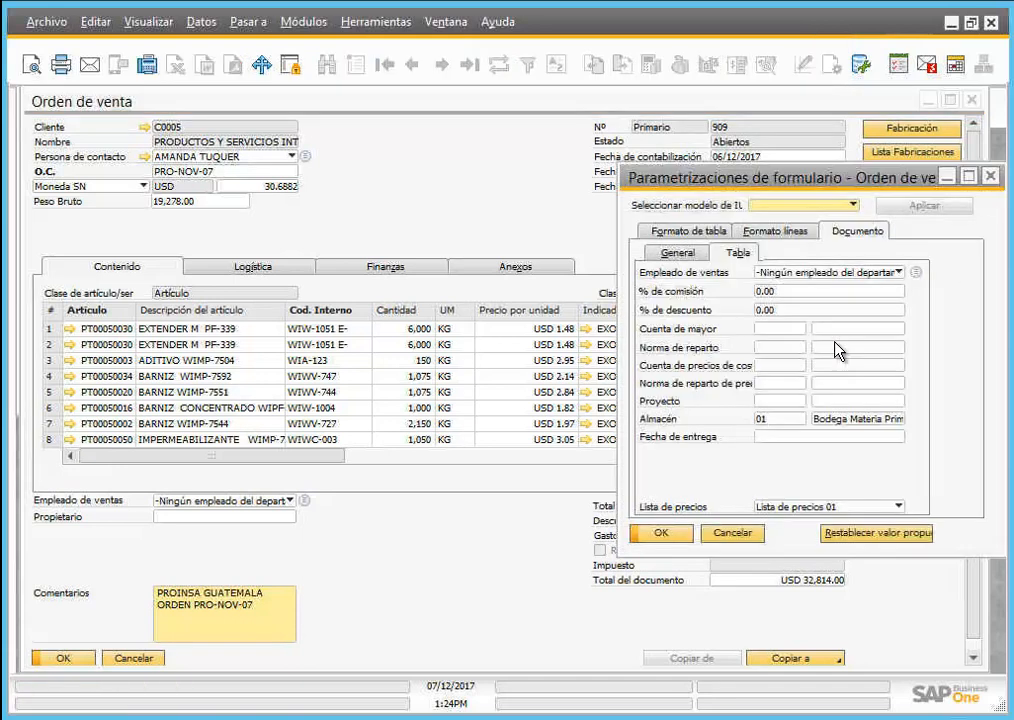
pyautogui.click(713, 229)
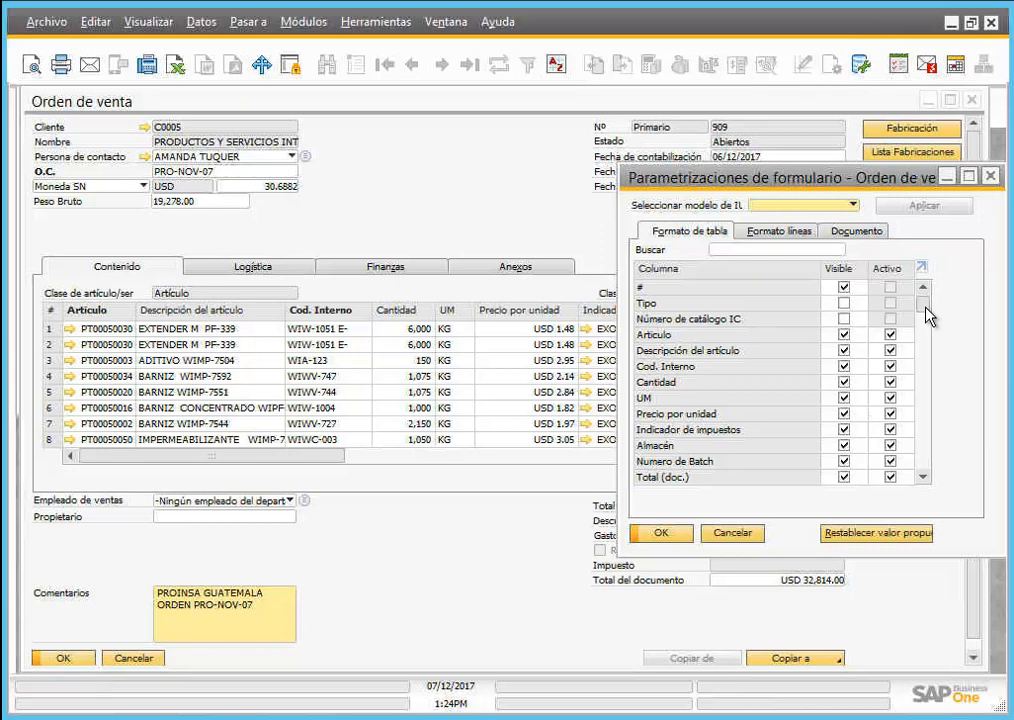
pyautogui.moveTo(928, 317); pyautogui.dragTo(930, 341)
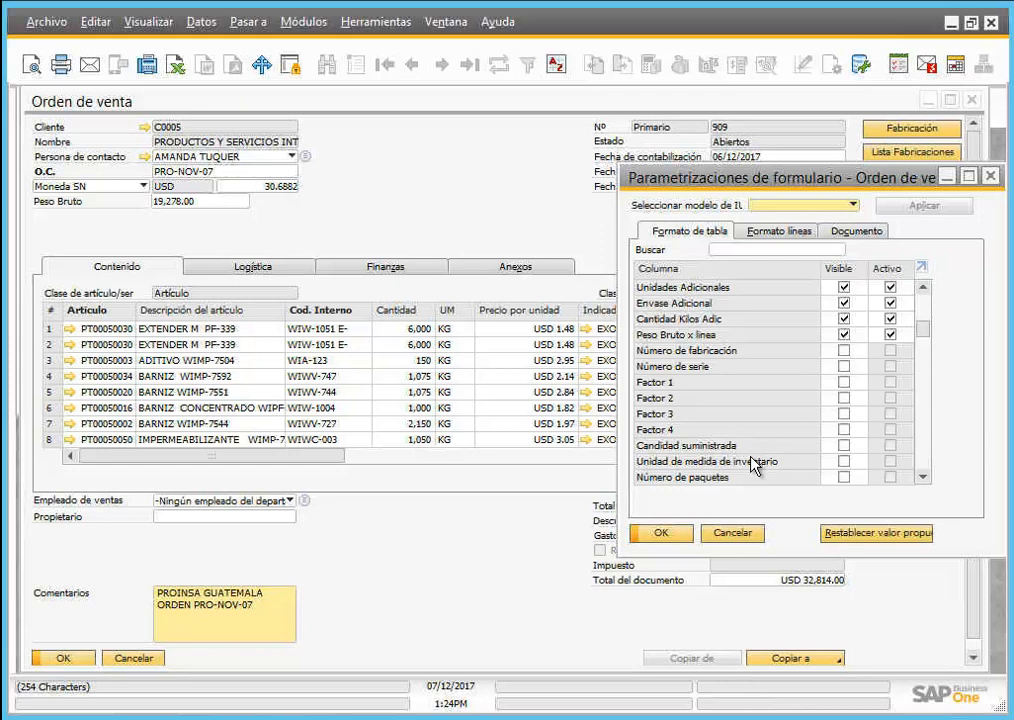
pyautogui.scroll(-4, 924, 462)
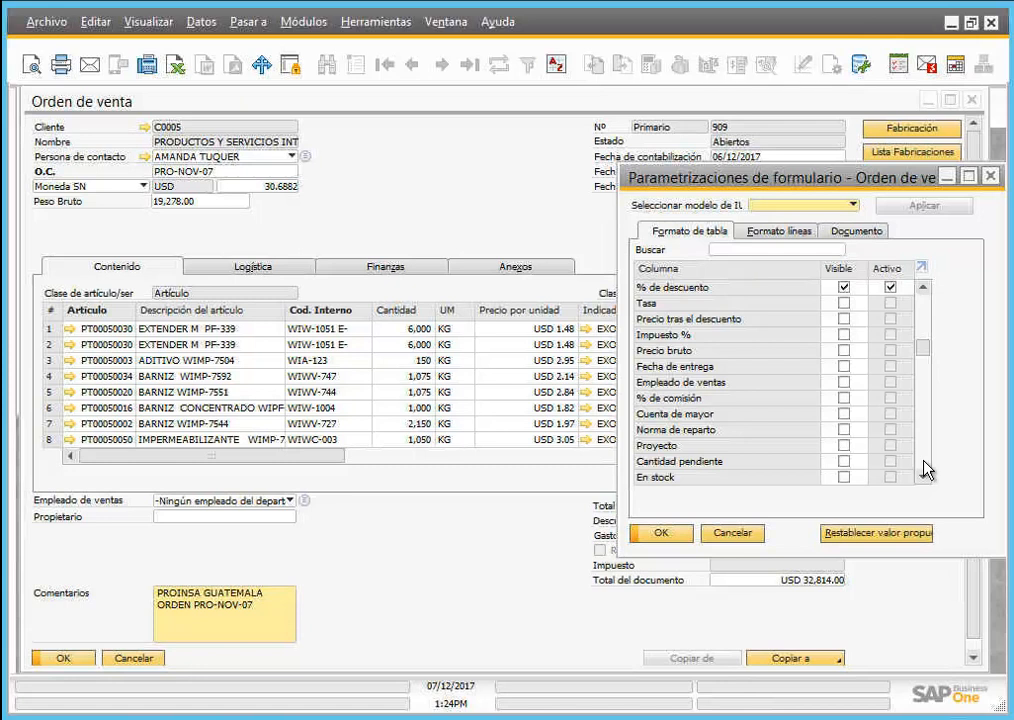
pyautogui.scroll(-4, 927, 470)
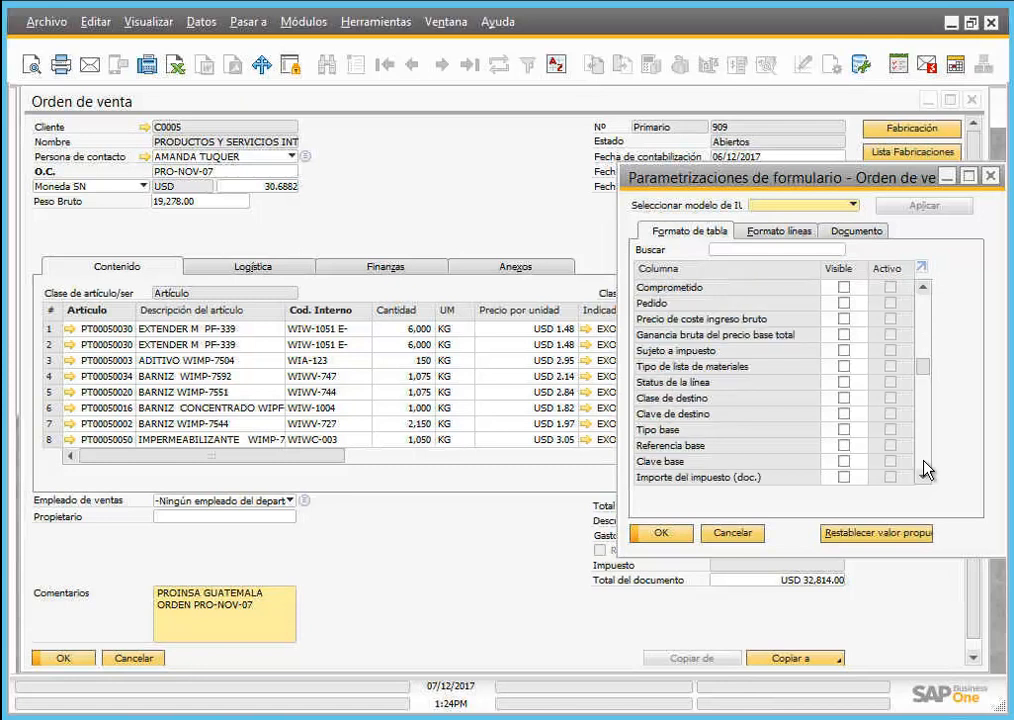
pyautogui.scroll(-4, 927, 470)
pyautogui.scroll(-4, 927, 470)
pyautogui.scroll(-4, 927, 470)
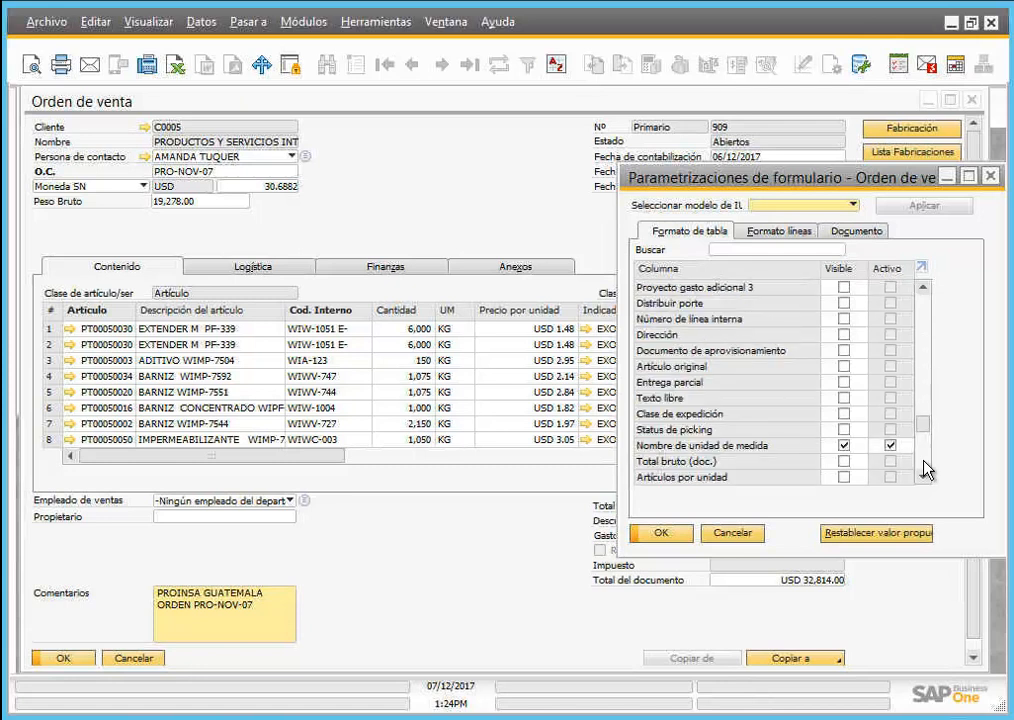
pyautogui.scroll(-4, 927, 470)
pyautogui.scroll(-4, 927, 470)
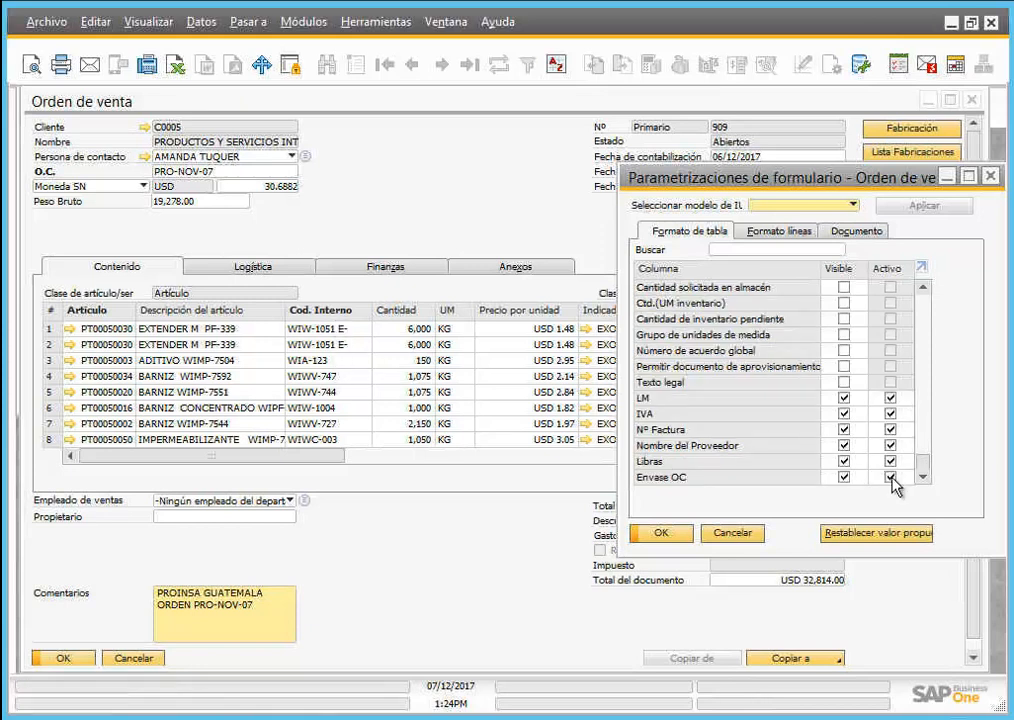
pyautogui.moveTo(923, 466); pyautogui.dragTo(926, 283)
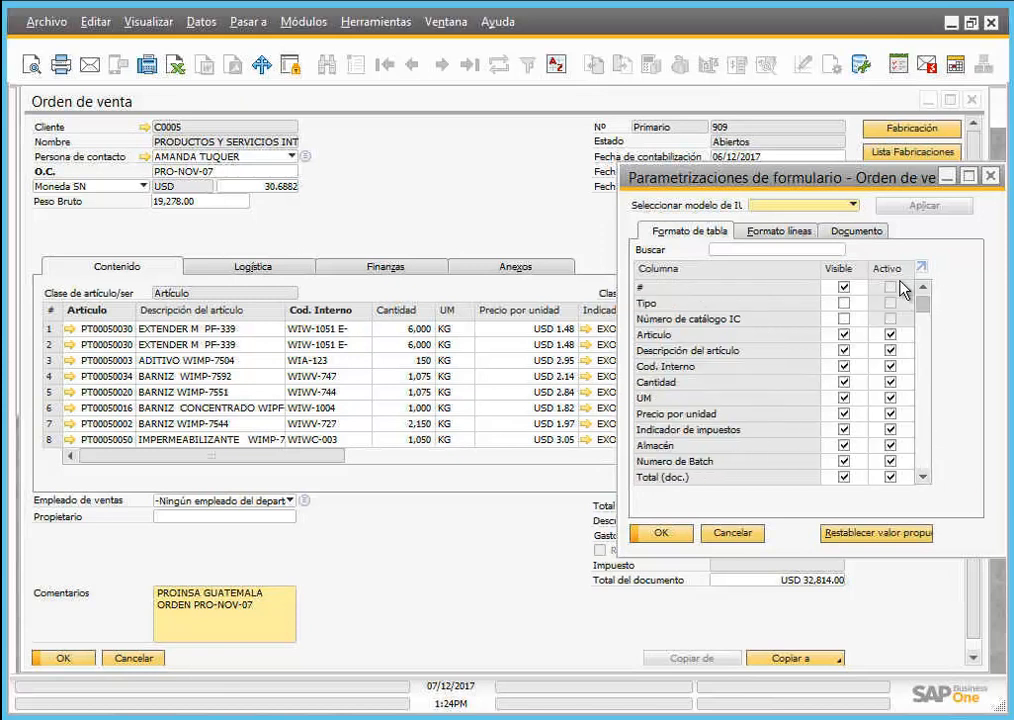
# Step: Hide the Cod. Interno column in the sales order's item table, save the settings, and make the column visible again
pyautogui.click(843, 367)
pyautogui.click(661, 533)
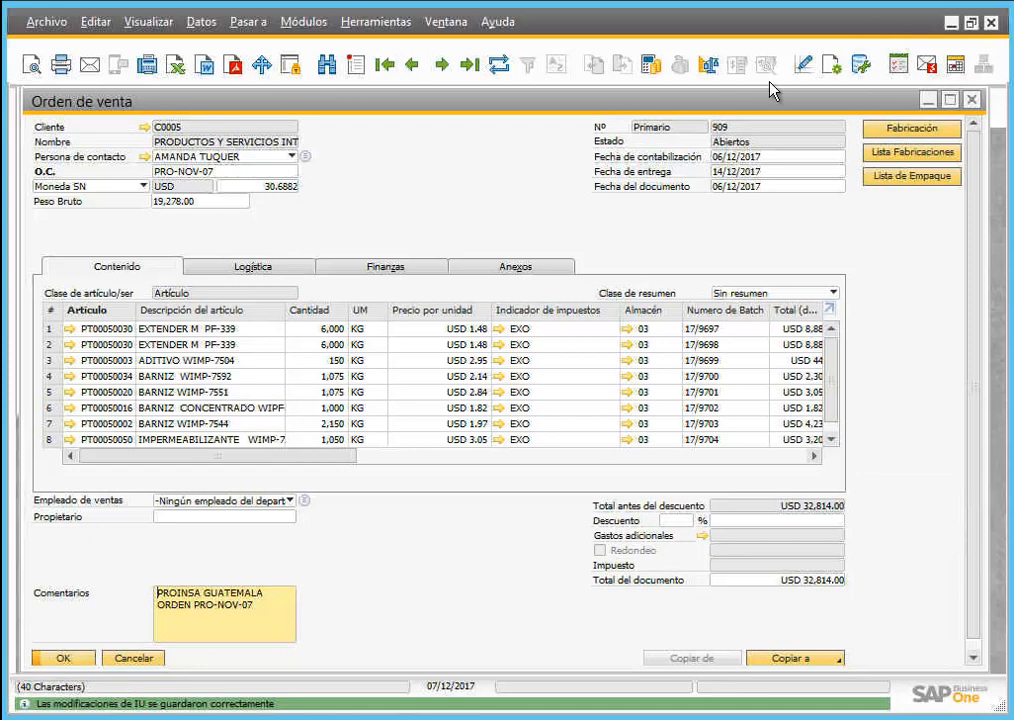
pyautogui.click(832, 64)
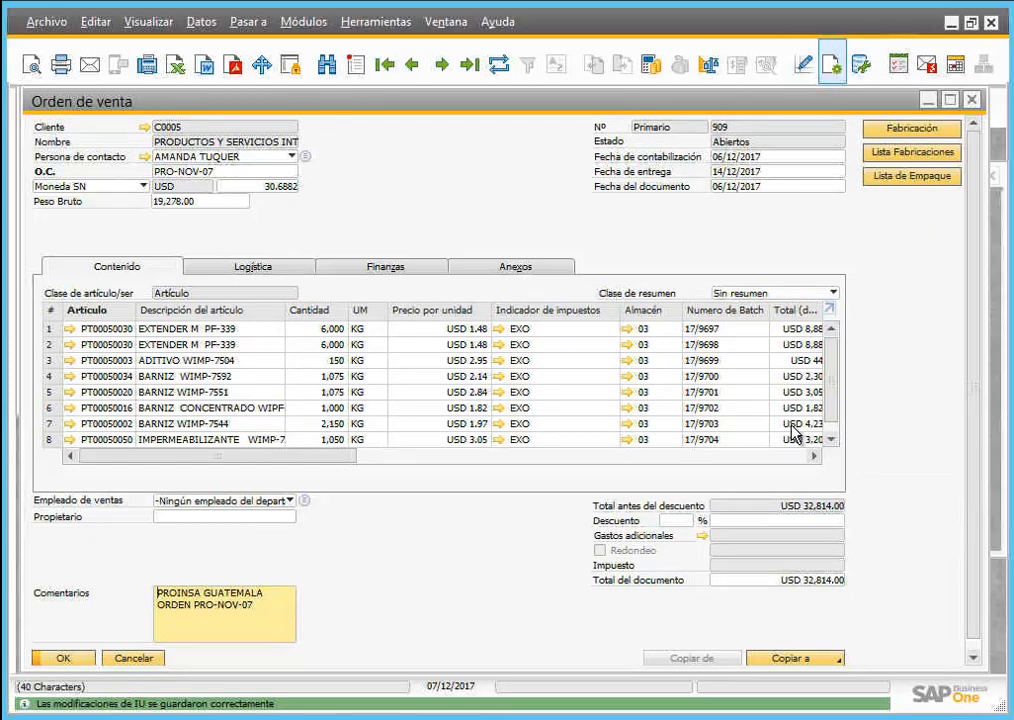
pyautogui.click(717, 228)
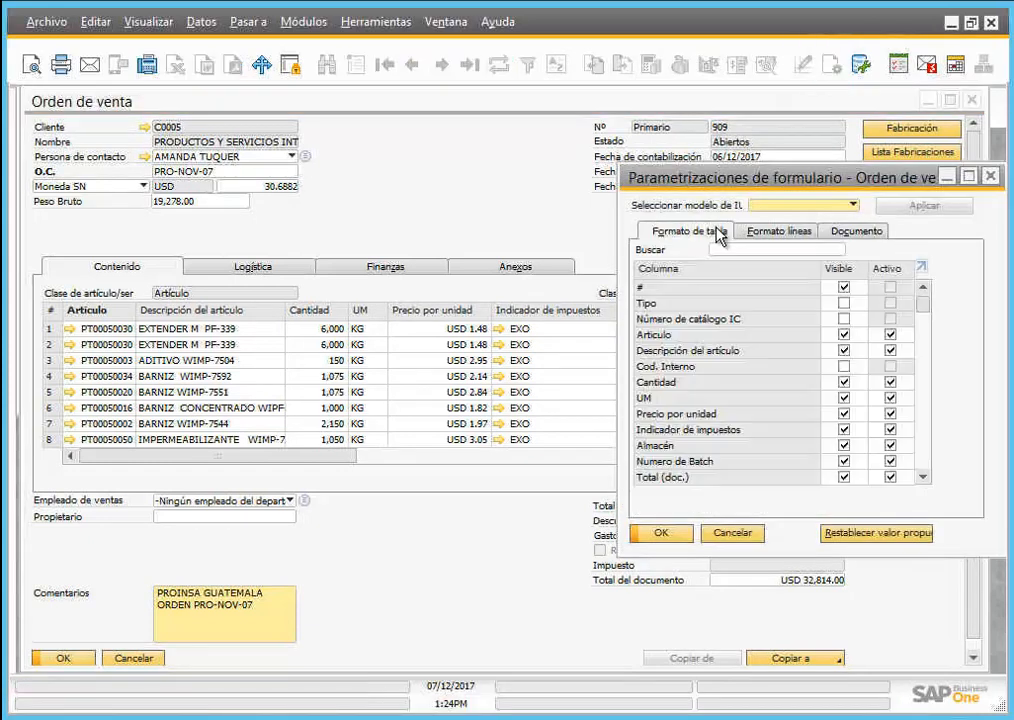
pyautogui.click(843, 367)
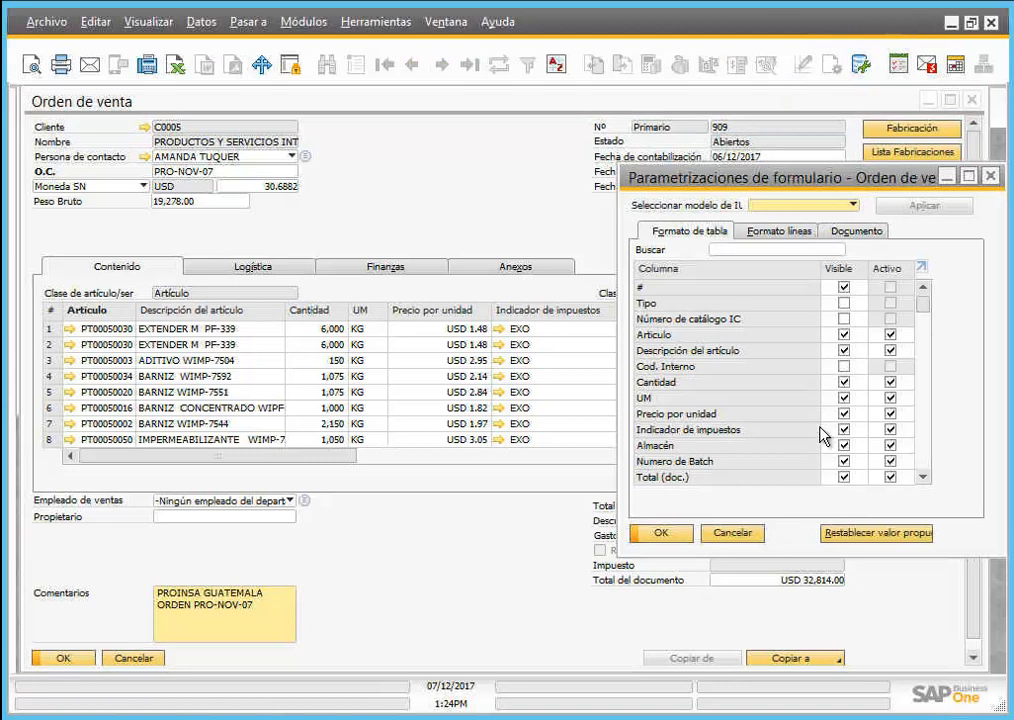
pyautogui.click(660, 533)
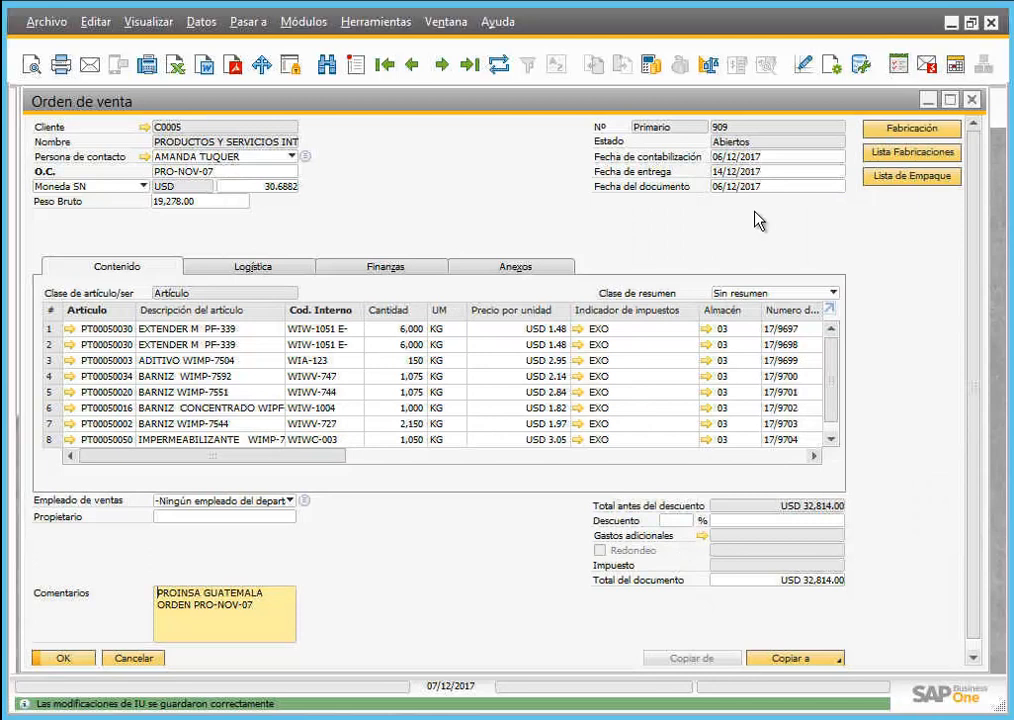
# Step: Open the sales order's Layout y secuencia list to examine its print layouts and close it without changes
pyautogui.click(803, 64)
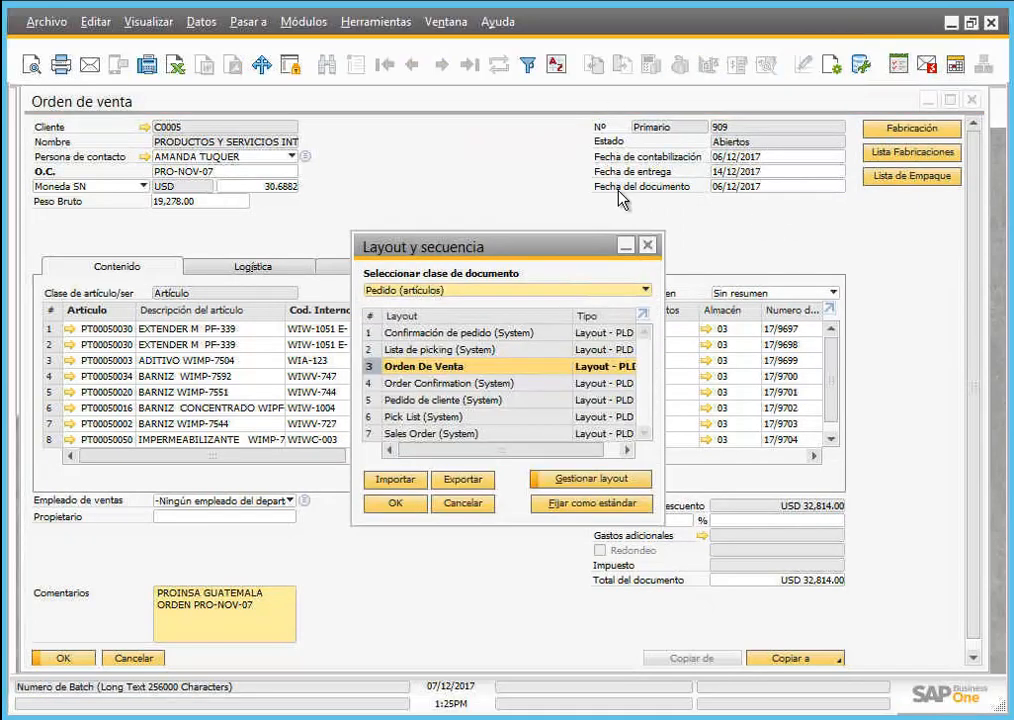
pyautogui.moveTo(566, 252); pyautogui.dragTo(852, 260)
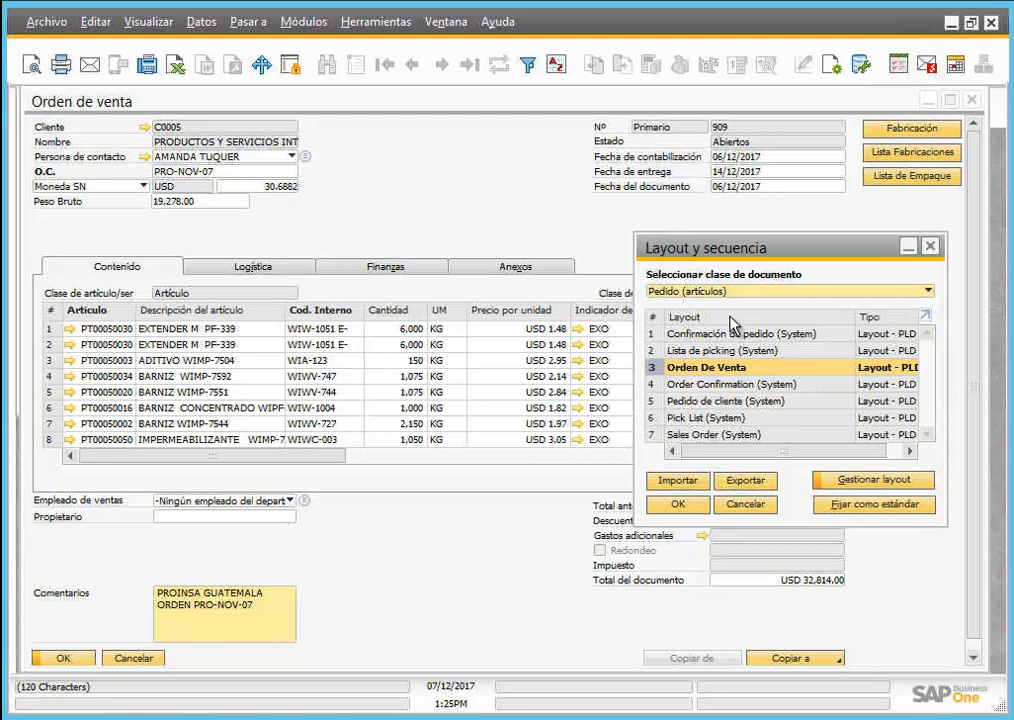
pyautogui.click(745, 504)
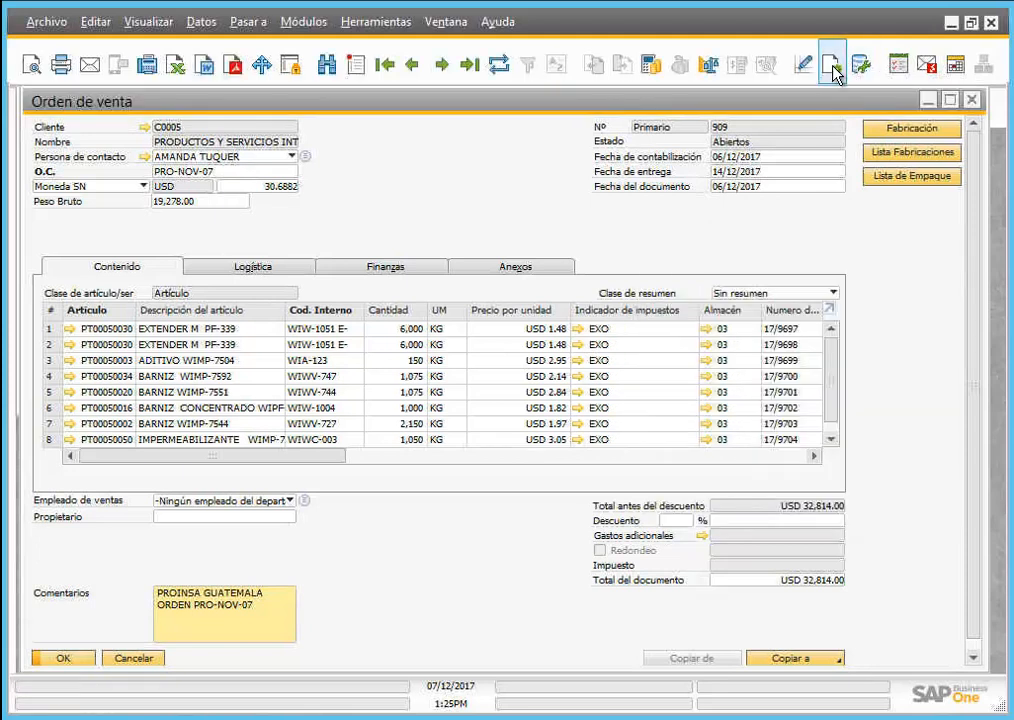
# Step: Clear the Activo option of the Cod. Interno column in the sales order's table format settings and confirm
pyautogui.click(831, 66)
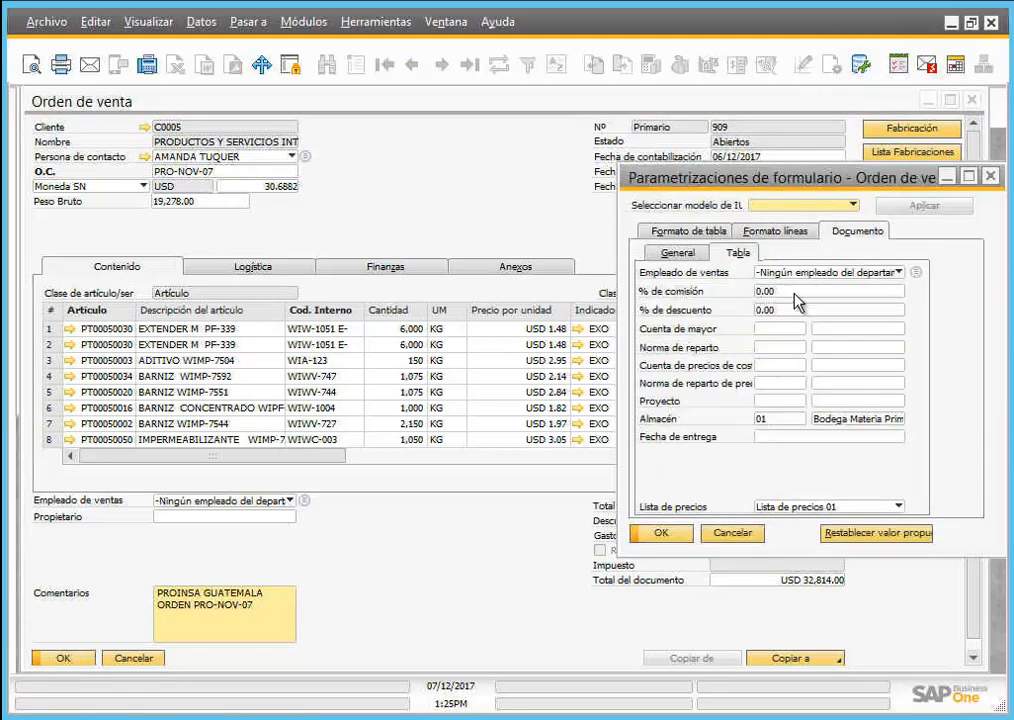
pyautogui.click(689, 231)
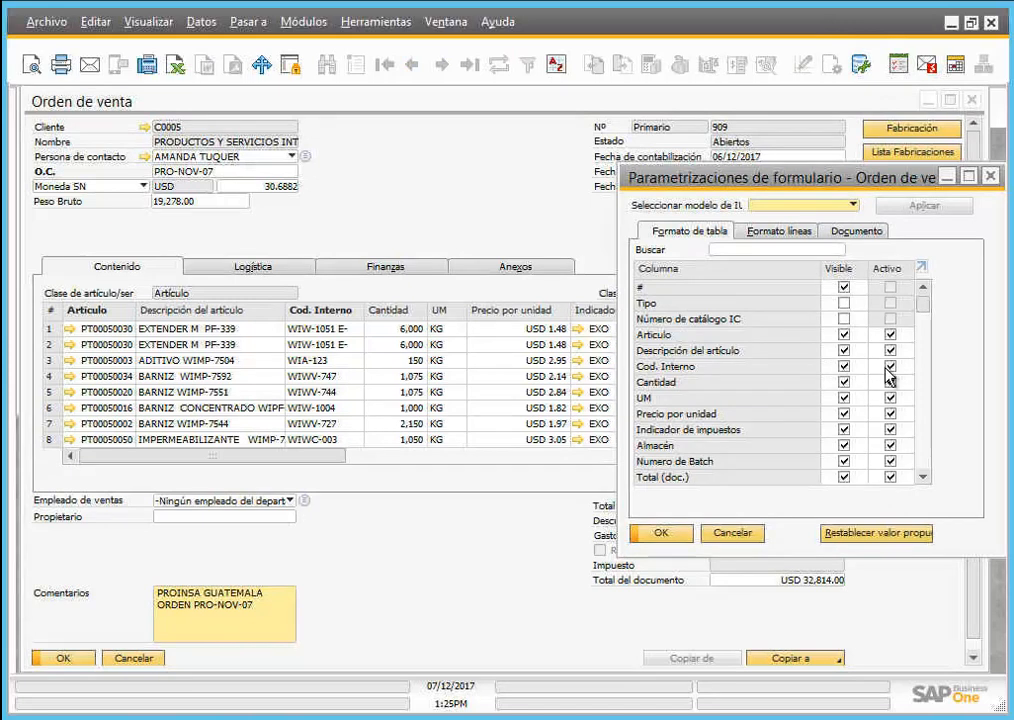
pyautogui.click(889, 368)
pyautogui.click(677, 540)
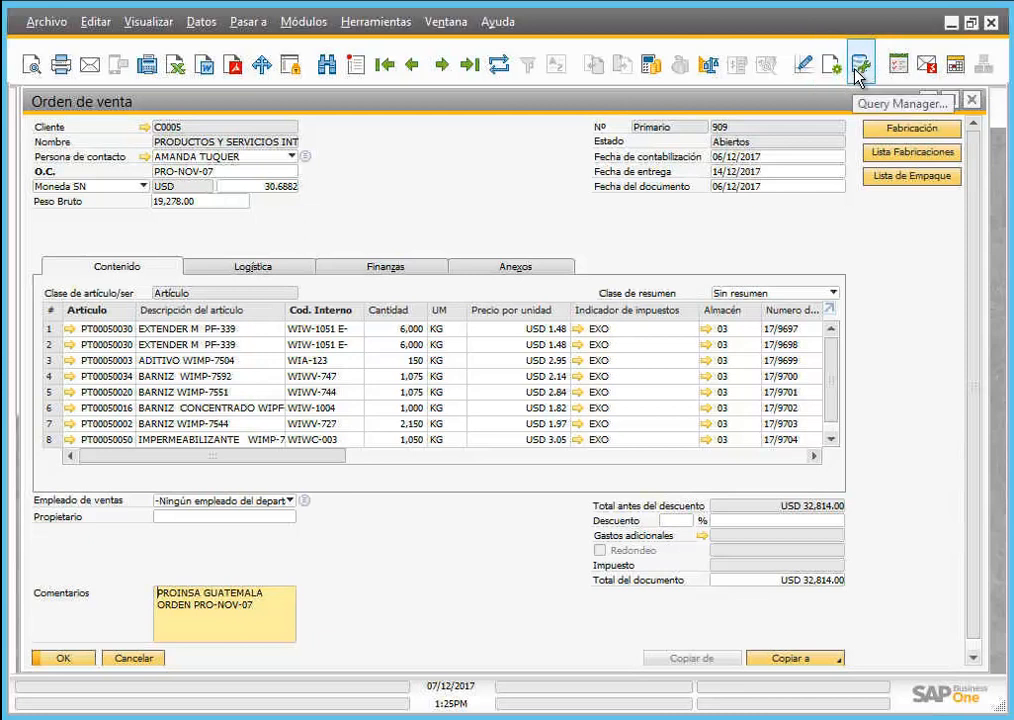
# Step: Close the sales order and open the messages and alerts overview
pyautogui.click(972, 101)
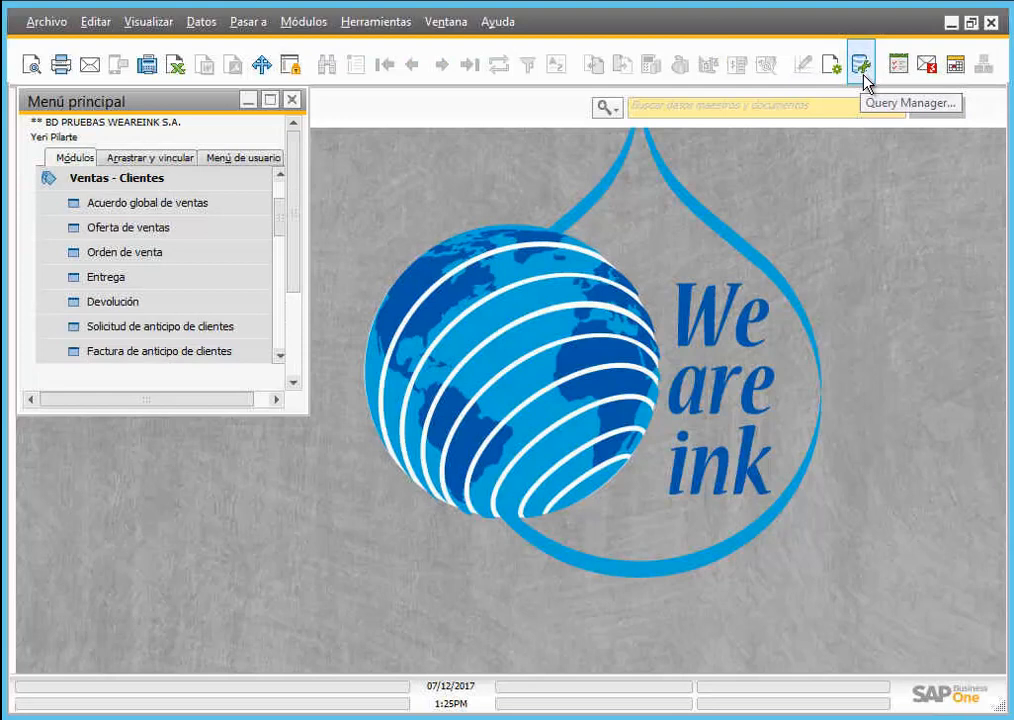
pyautogui.click(931, 73)
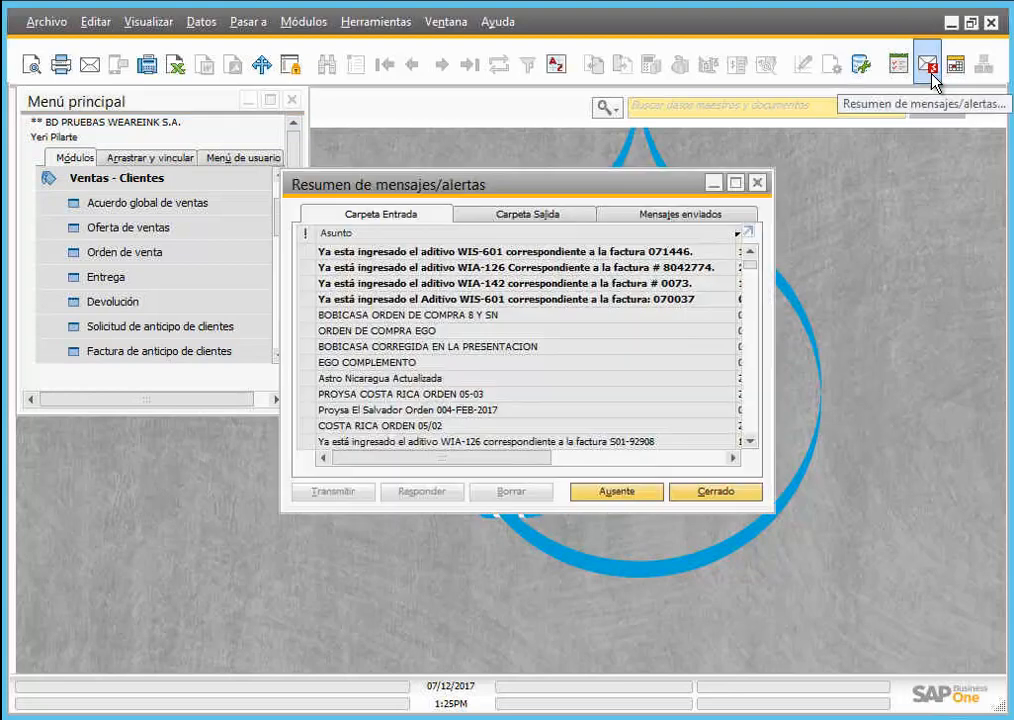
# Step: Examine the details of the top five inbox messages in the messages and alerts overview, then close the overview
pyautogui.moveTo(716, 181); pyautogui.dragTo(917, 144)
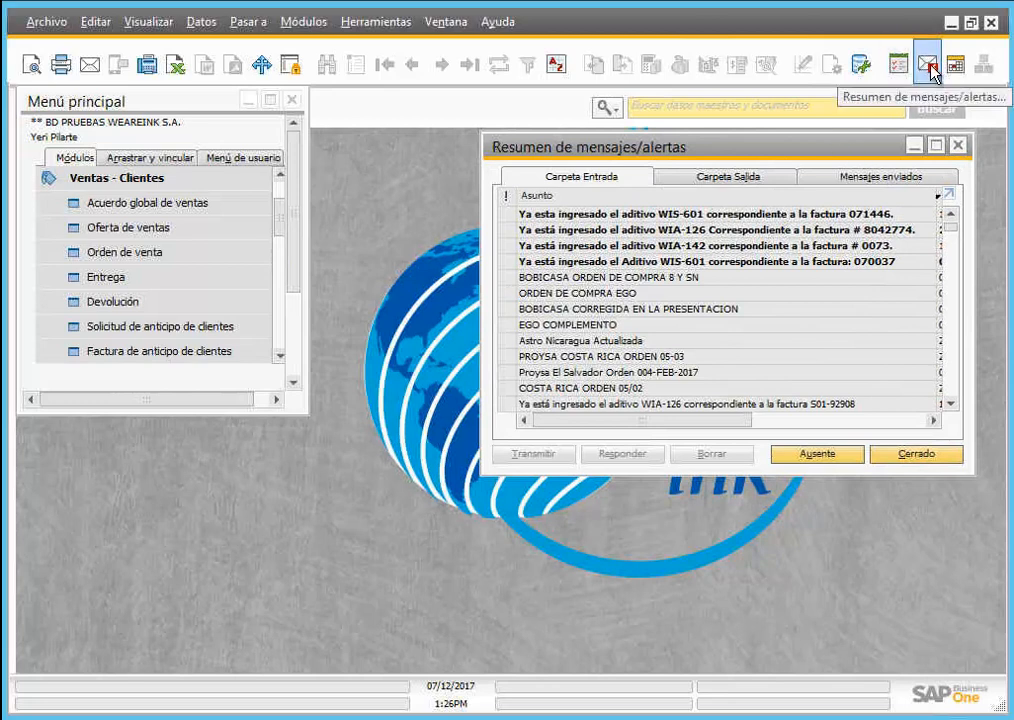
pyautogui.click(670, 259)
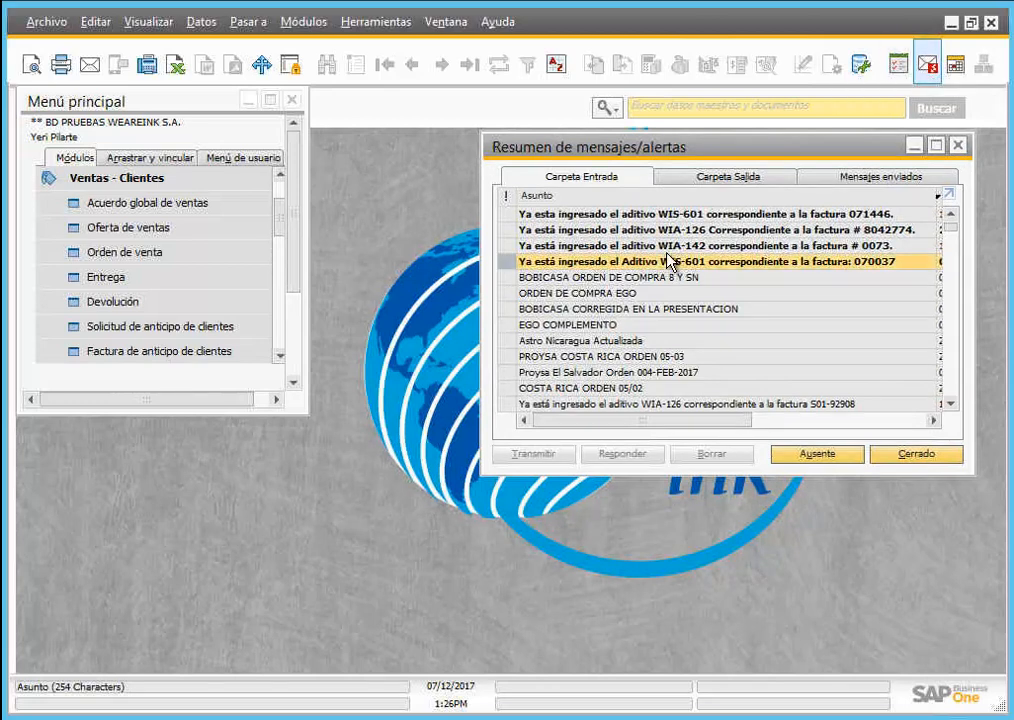
pyautogui.click(670, 245)
pyautogui.click(674, 229)
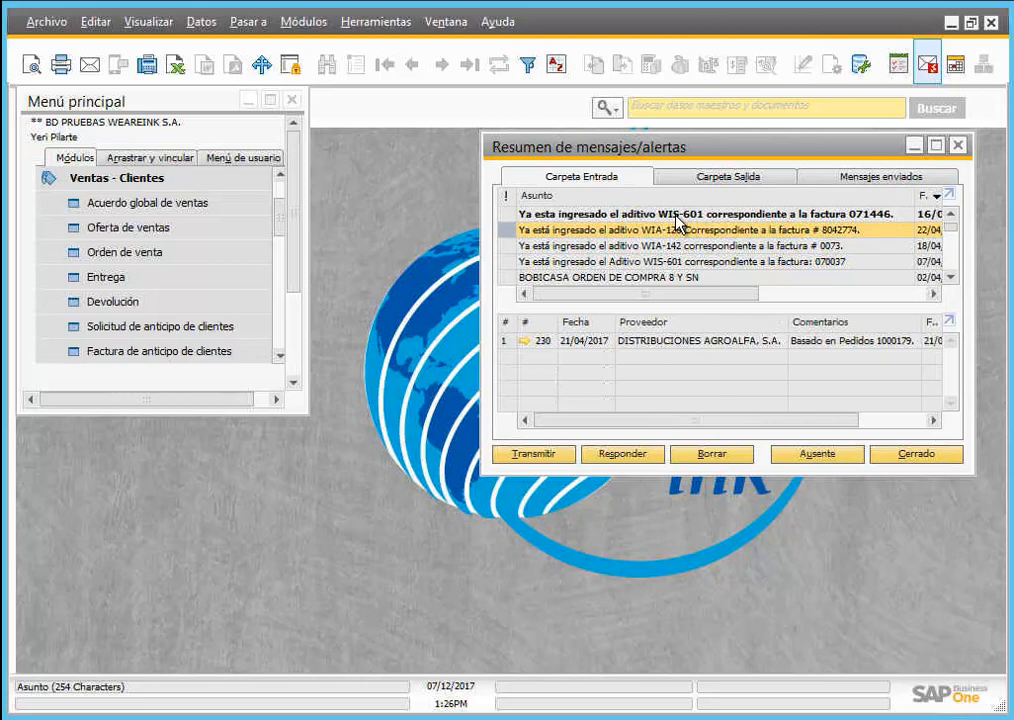
pyautogui.click(677, 215)
pyautogui.click(679, 230)
pyautogui.click(678, 246)
pyautogui.click(666, 261)
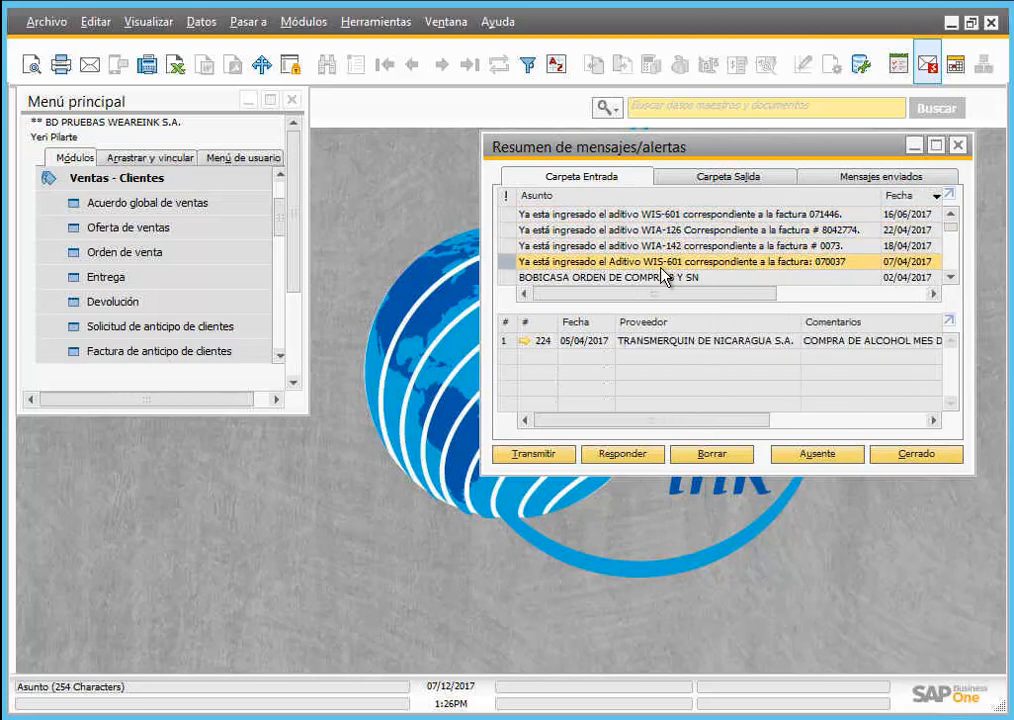
pyautogui.click(662, 276)
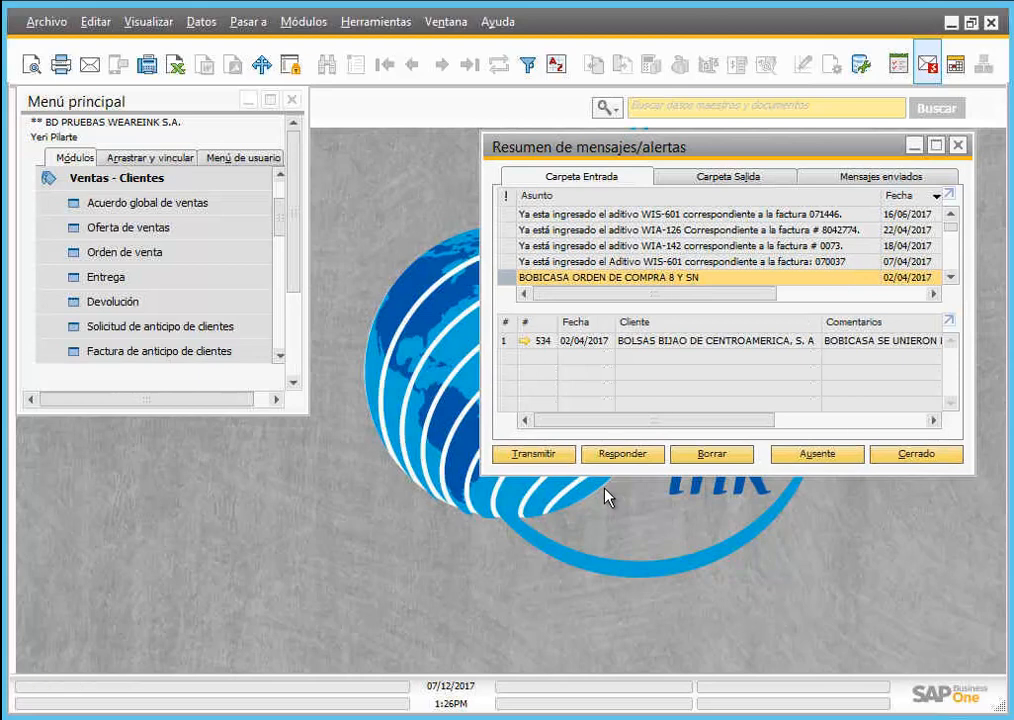
pyautogui.click(959, 149)
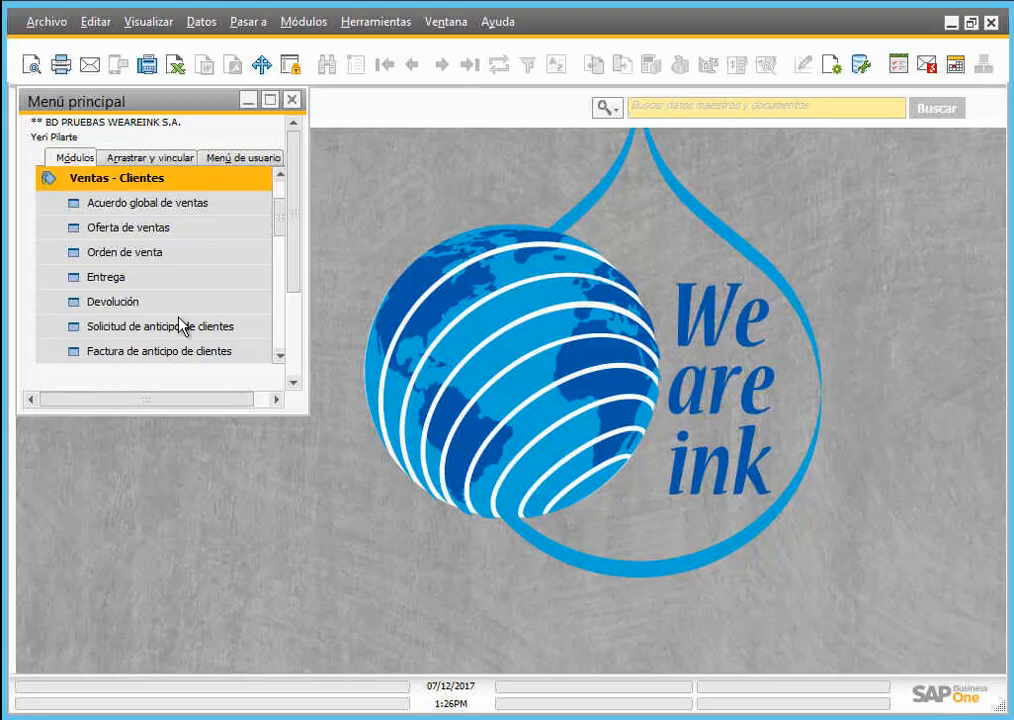
# Step: Make the main menu taller with Ventas - Clientes collapsed, and examine its form settings without making changes
pyautogui.moveTo(168, 411); pyautogui.dragTo(143, 528)
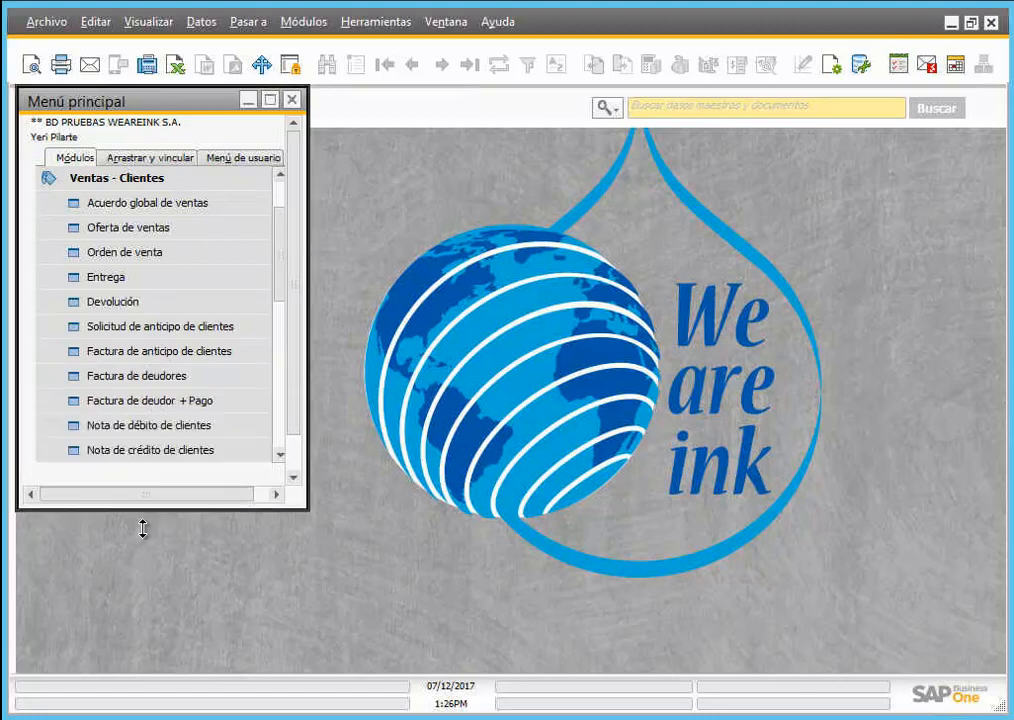
pyautogui.click(104, 182)
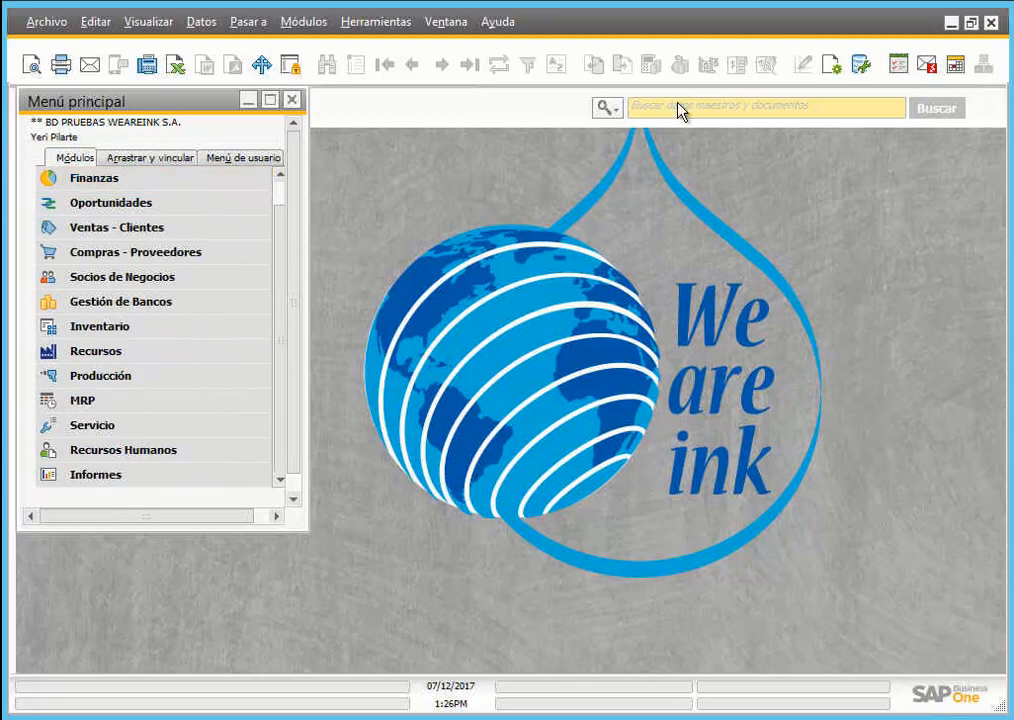
pyautogui.click(829, 68)
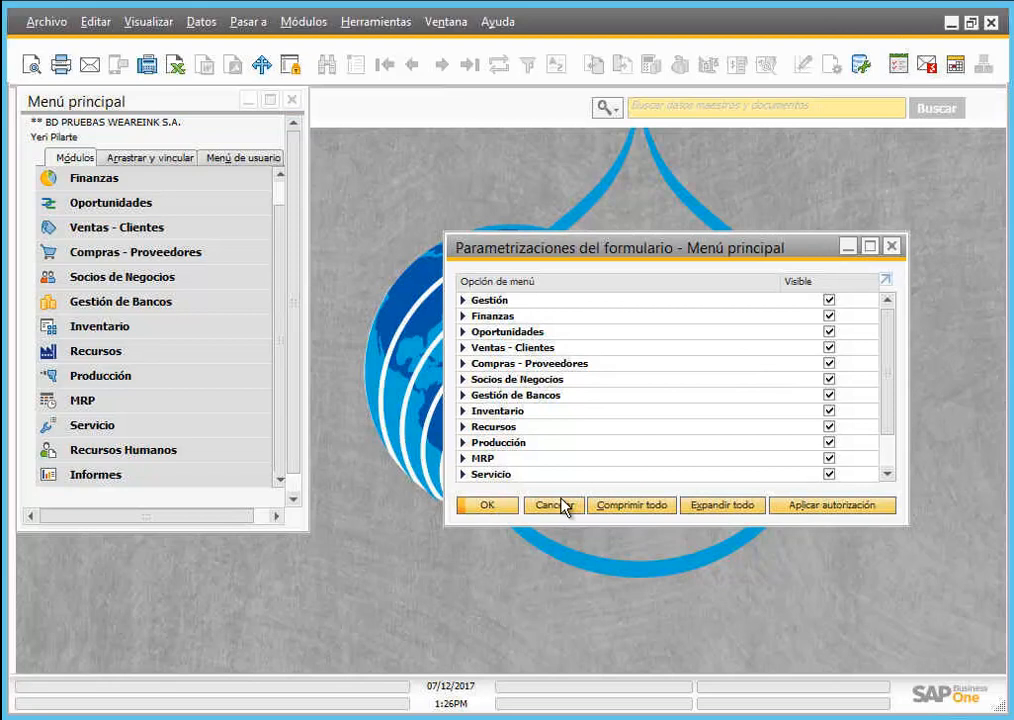
pyautogui.click(555, 505)
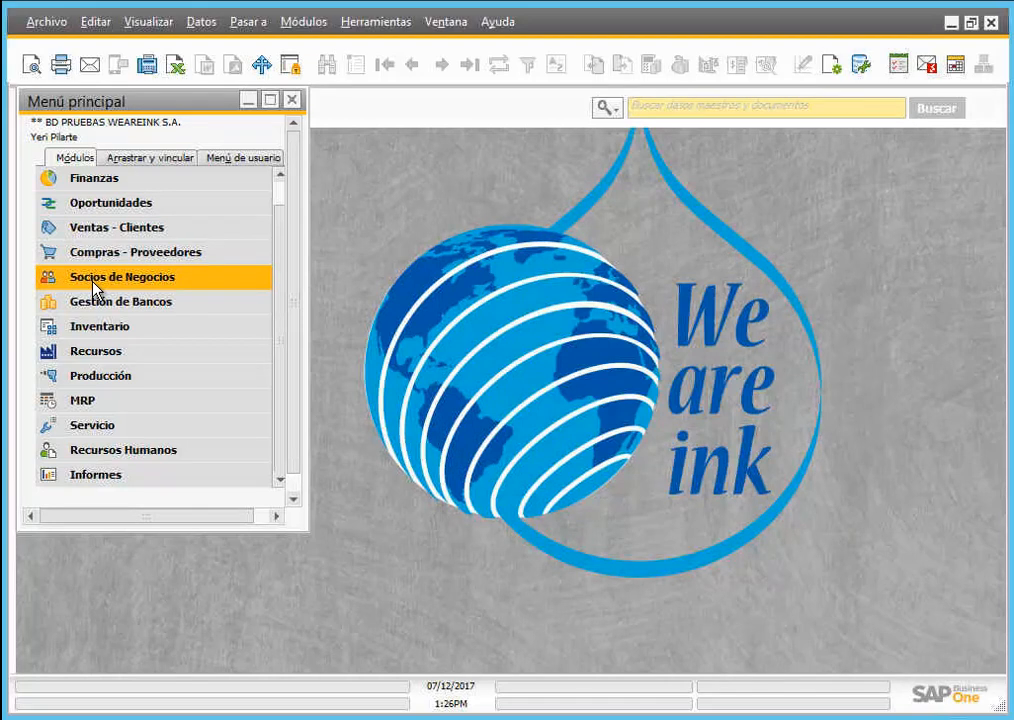
# Step: Open the business partner master data from Socios de Negocios and display the SERTRASA supplier record
pyautogui.click(95, 289)
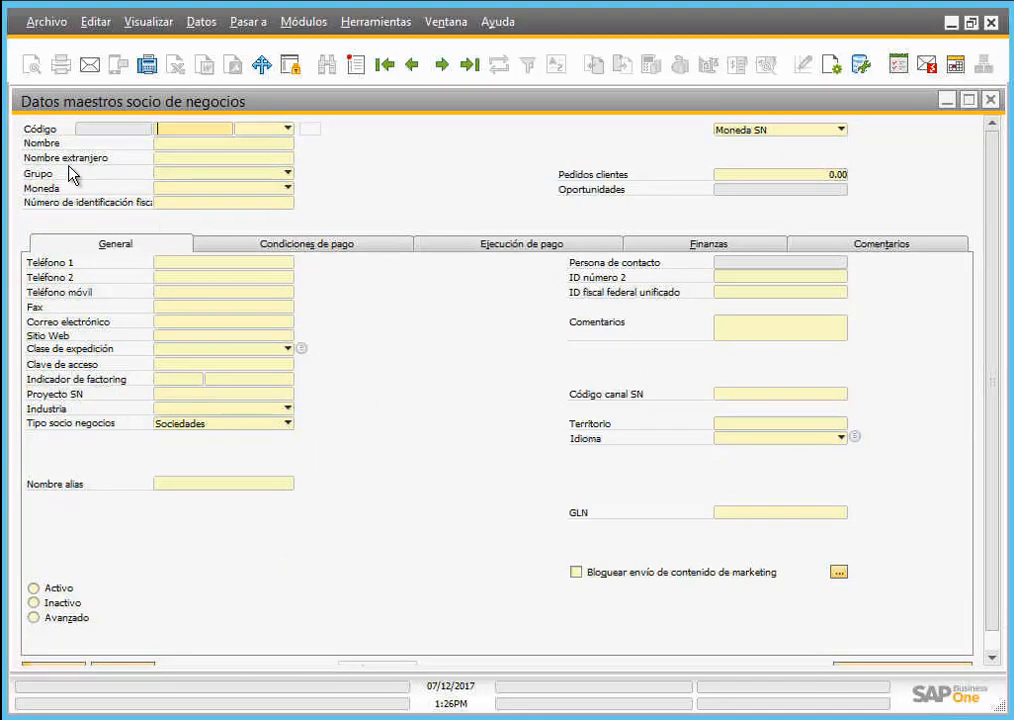
pyautogui.click(410, 65)
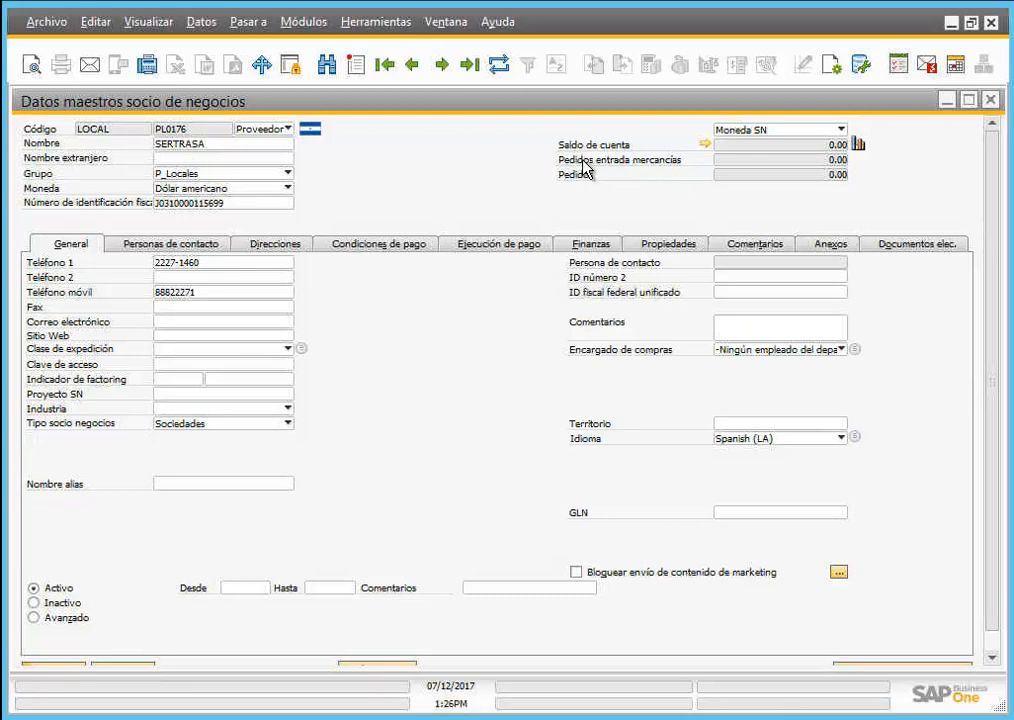
# Step: Rename the Teléfono móvil field label as CELULAR in bold (Negrita) and save the new description
pyautogui.keyDown('ctrl'); pyautogui.doubleClick(80, 293); pyautogui.keyUp('ctrl')
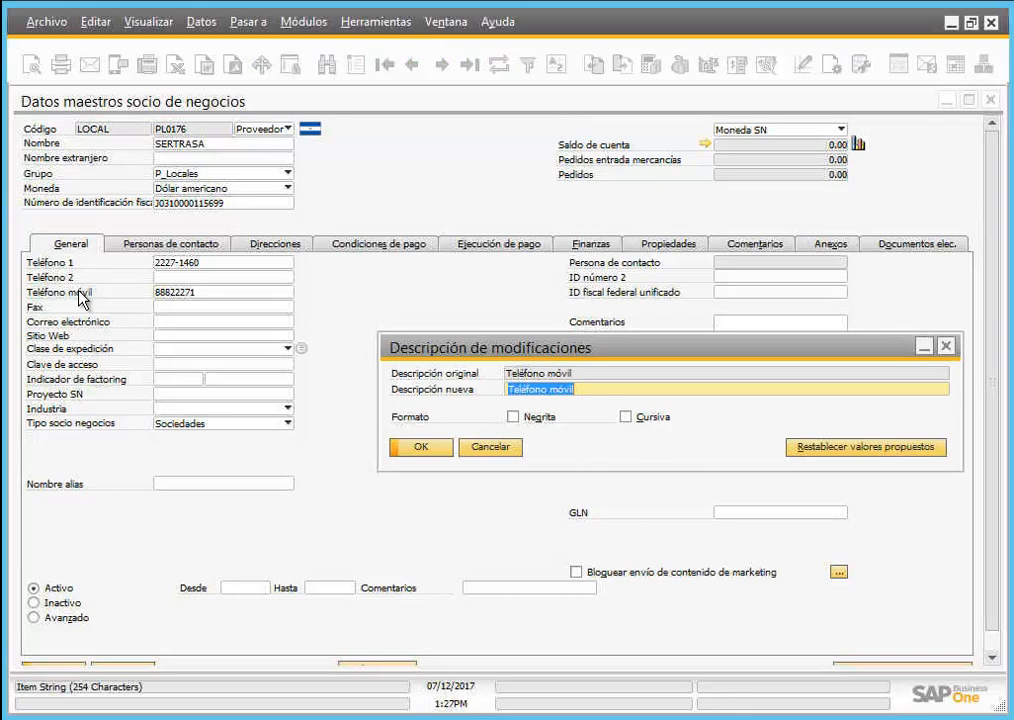
pyautogui.press('End')
pyautogui.press('BackSpace')
pyautogui.press('BackSpace')
pyautogui.press('BackSpace')
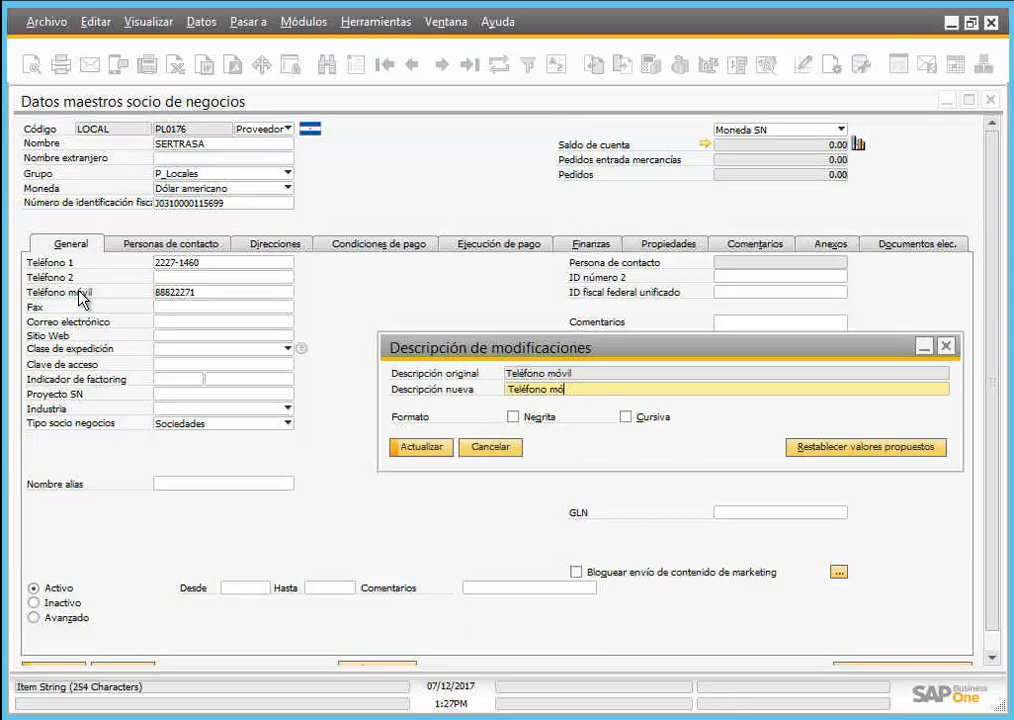
pyautogui.hotkey('shift', 'Home')
pyautogui.write('cELULAR')
pyautogui.press('Delete')
pyautogui.write('C')
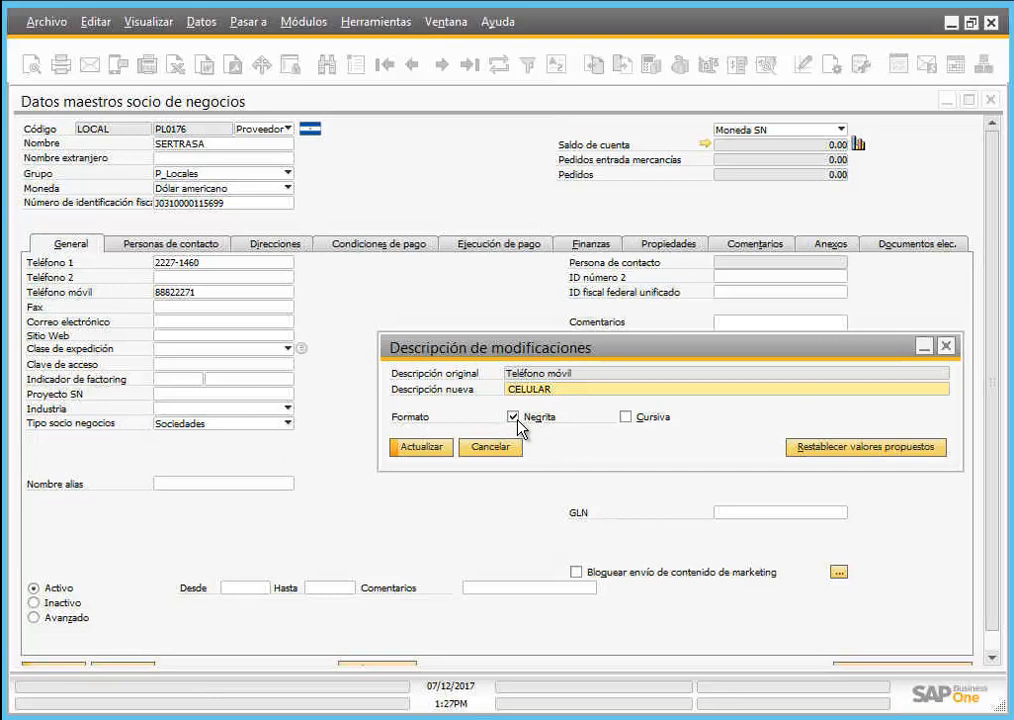
pyautogui.click(425, 449)
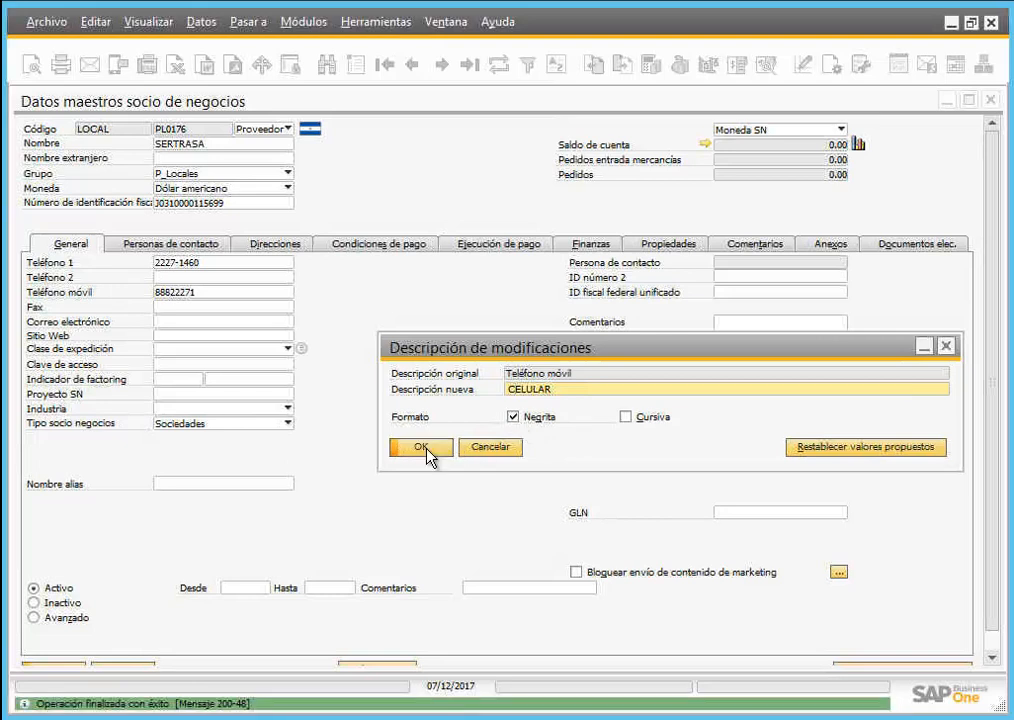
pyautogui.click(426, 452)
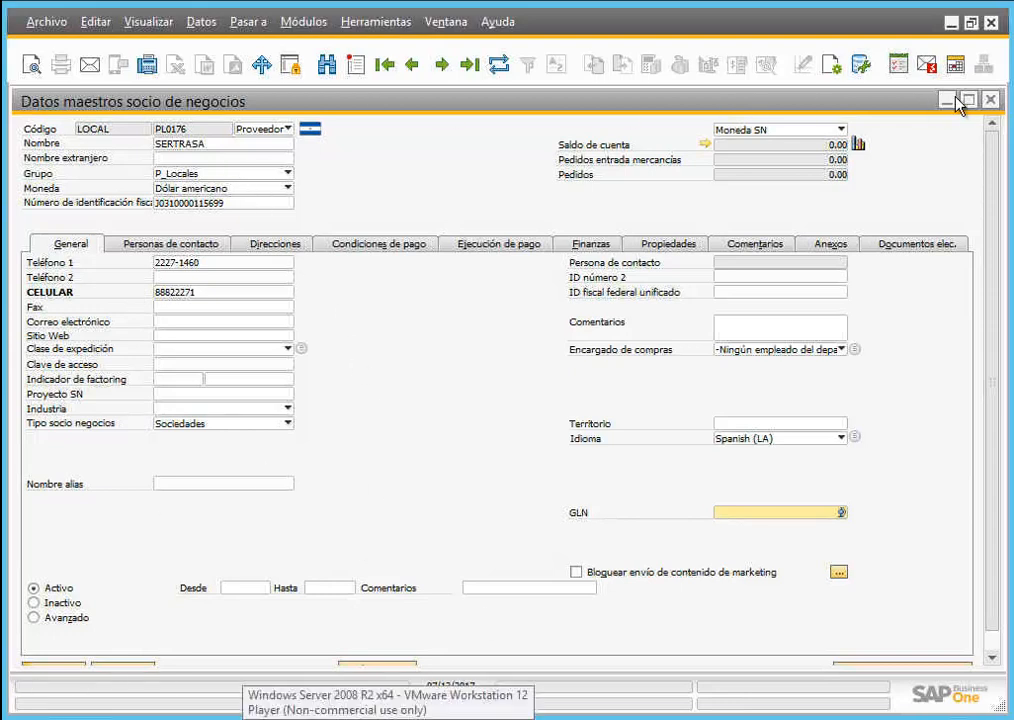
# Step: Close the business partner master data and enlarge the main menu to show all modules, with Socios de Negocios collapsed
pyautogui.click(991, 100)
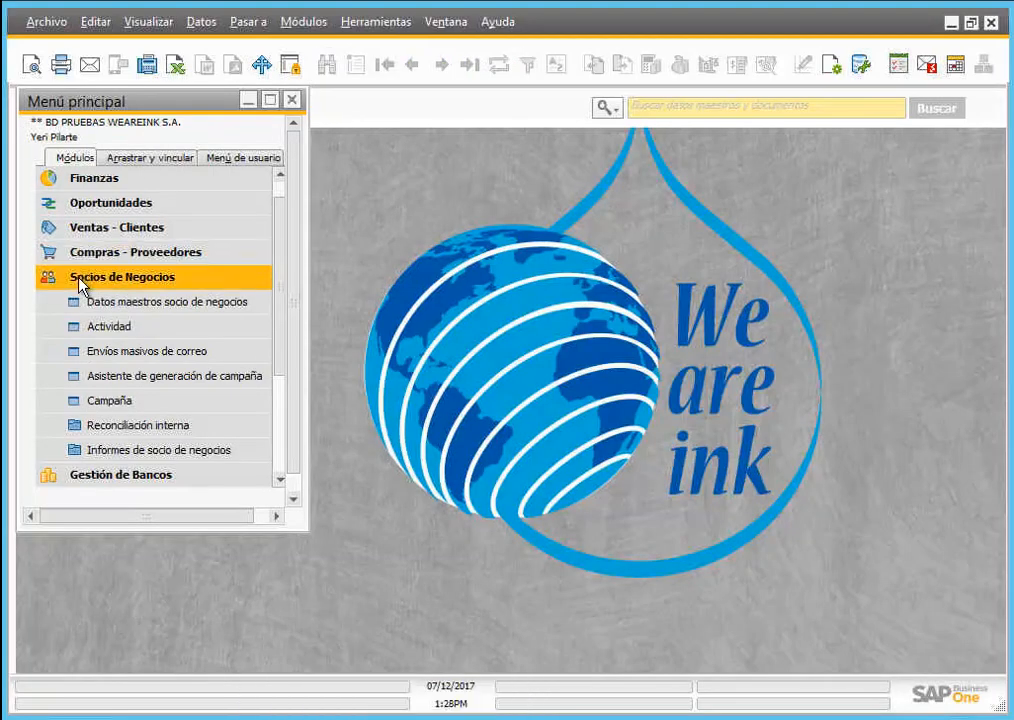
pyautogui.click(80, 278)
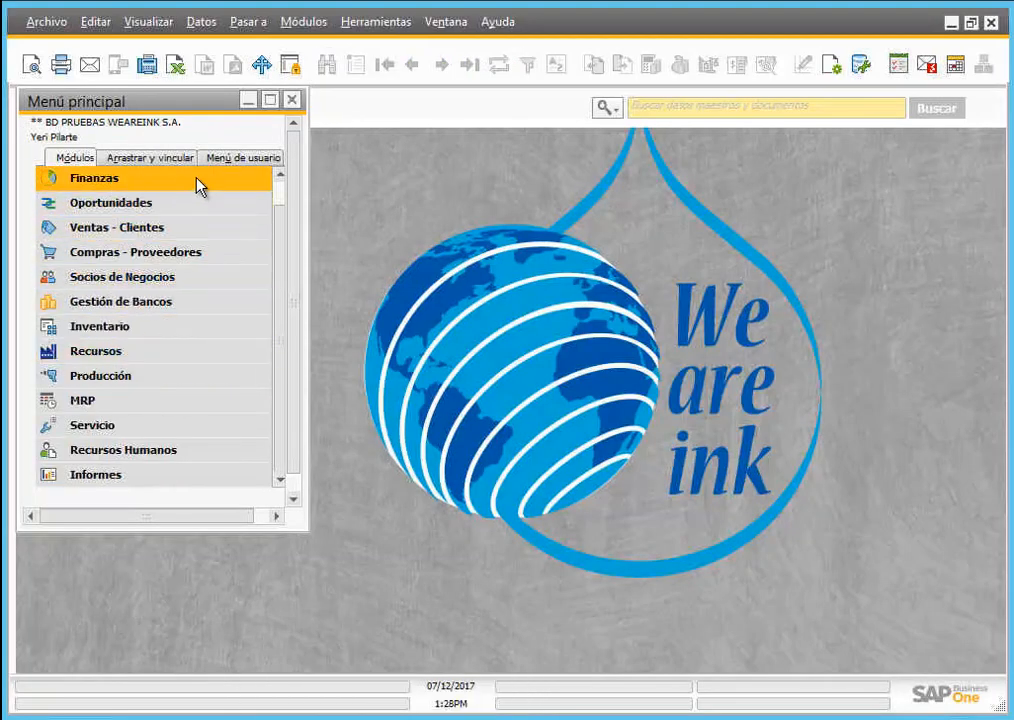
pyautogui.scroll(1, 283, 204)
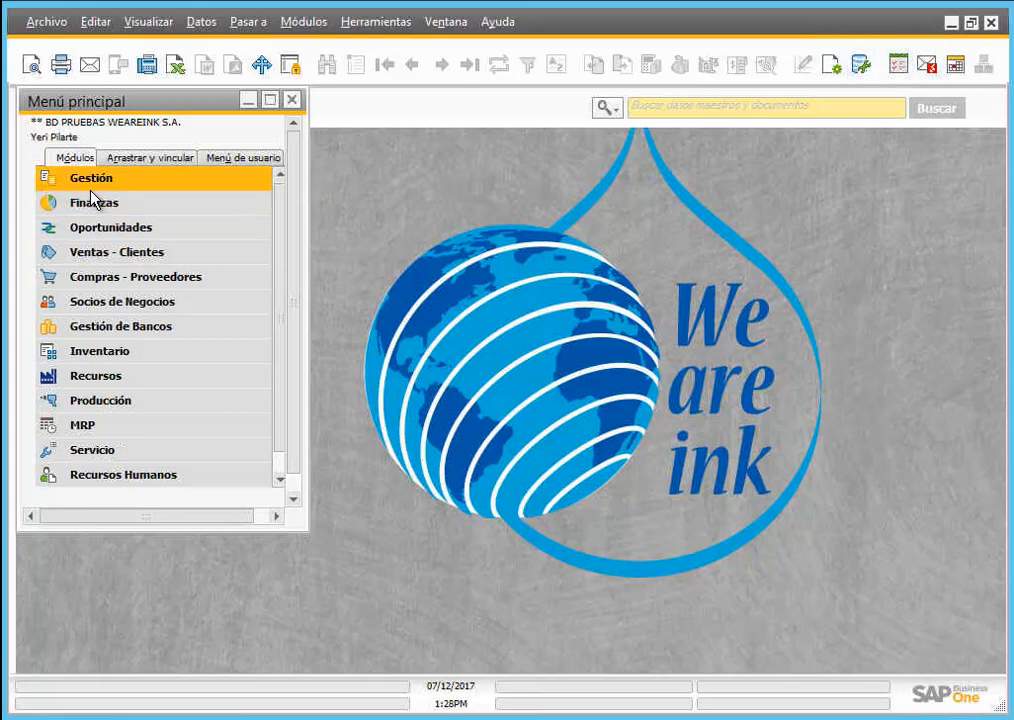
pyautogui.moveTo(301, 530); pyautogui.dragTo(344, 580)
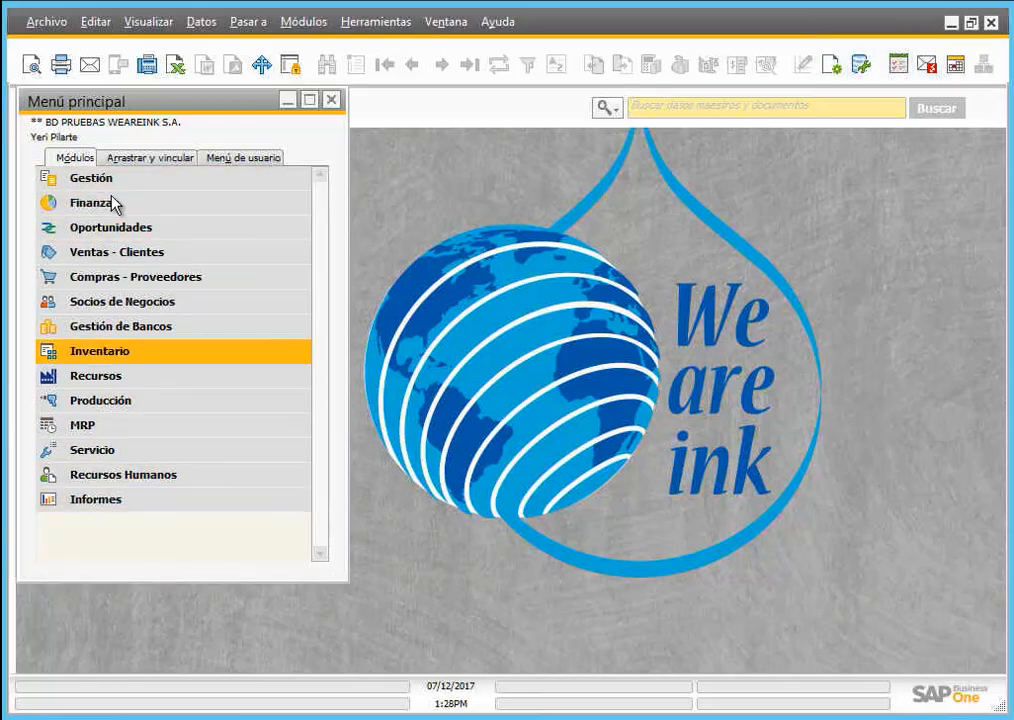